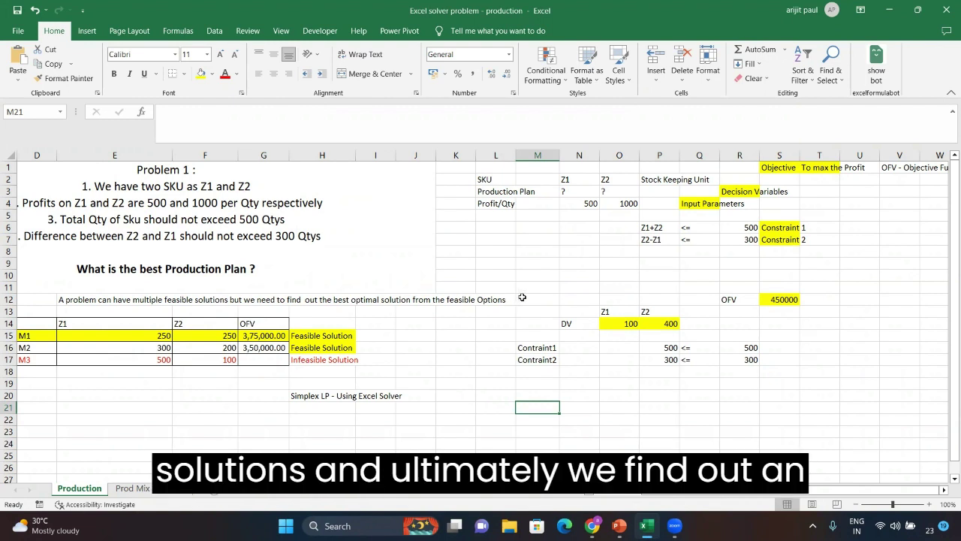
Step: Review the manual solutions and the optimal Solver model on the Production sheet, with a brief look at the Types of Data Analytics slide in PowerPoint
left_click_drag(530, 287, 802, 370)
left_click_drag(267, 348, 223, 335)
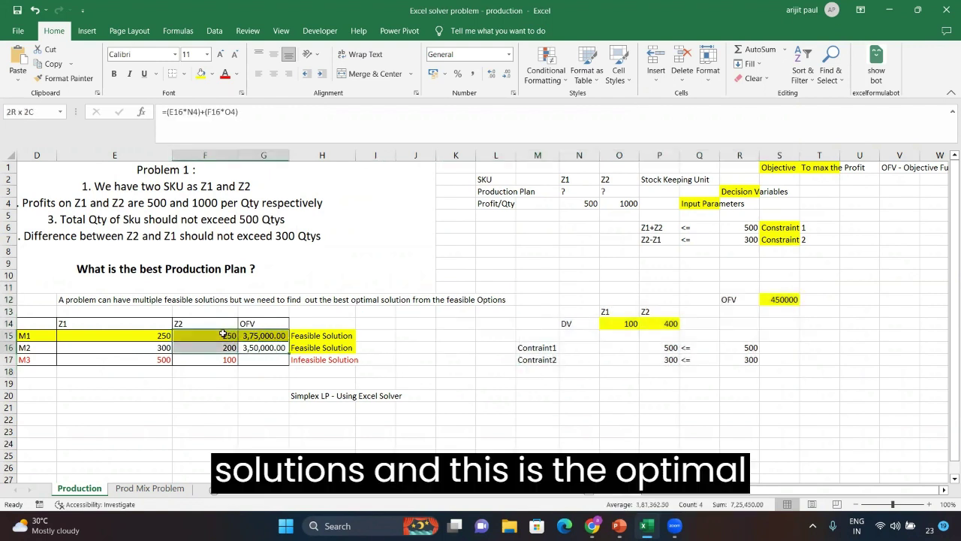
left_click_drag(550, 290, 771, 366)
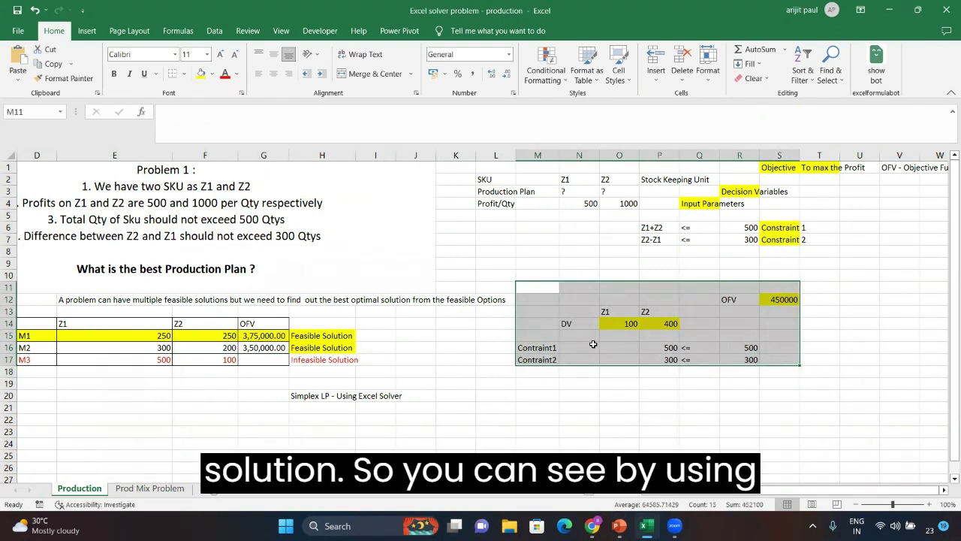
left_click_drag(551, 288, 774, 382)
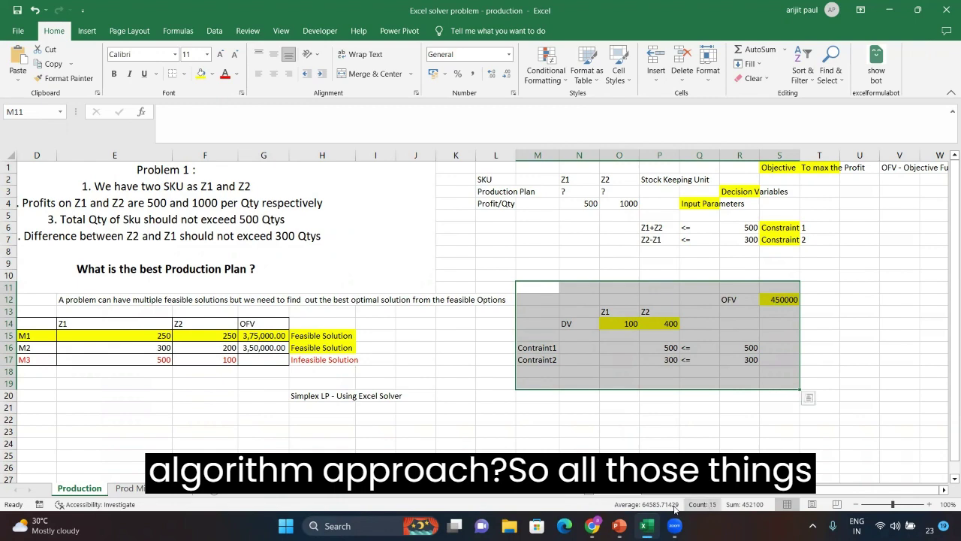
left_click(618, 526)
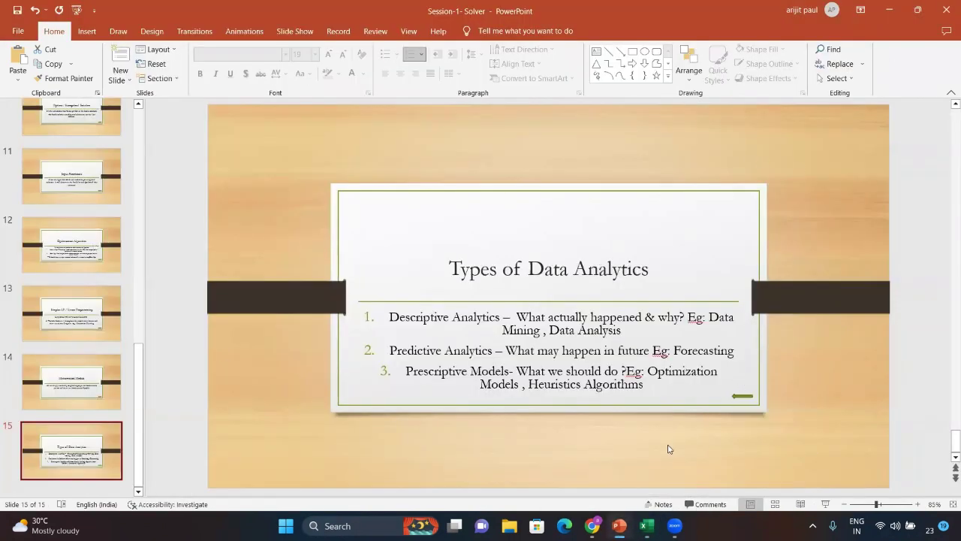
left_click(647, 526)
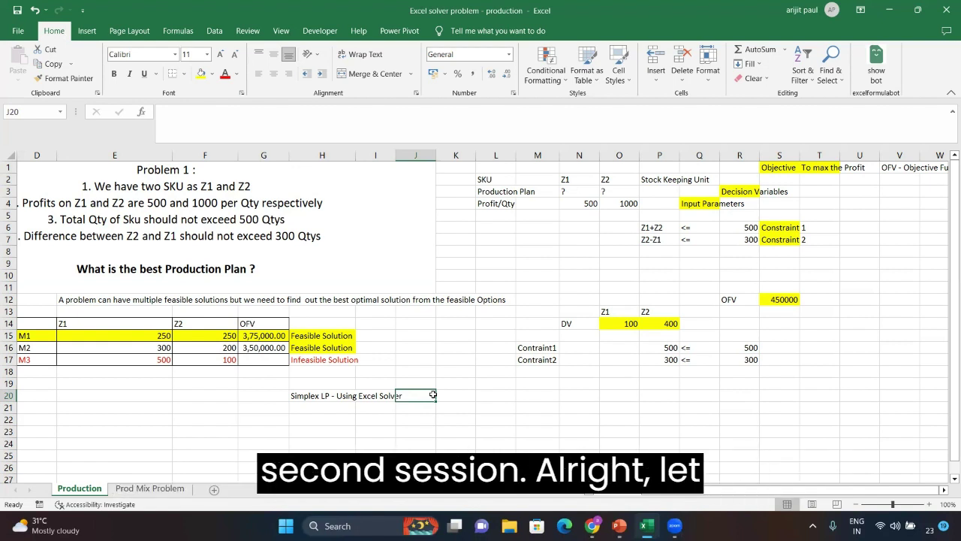
left_click(425, 359)
Step: Open the Prod Mix Problem sheet and examine the interior paint's raw material requirements and profit per ton
left_click(154, 488)
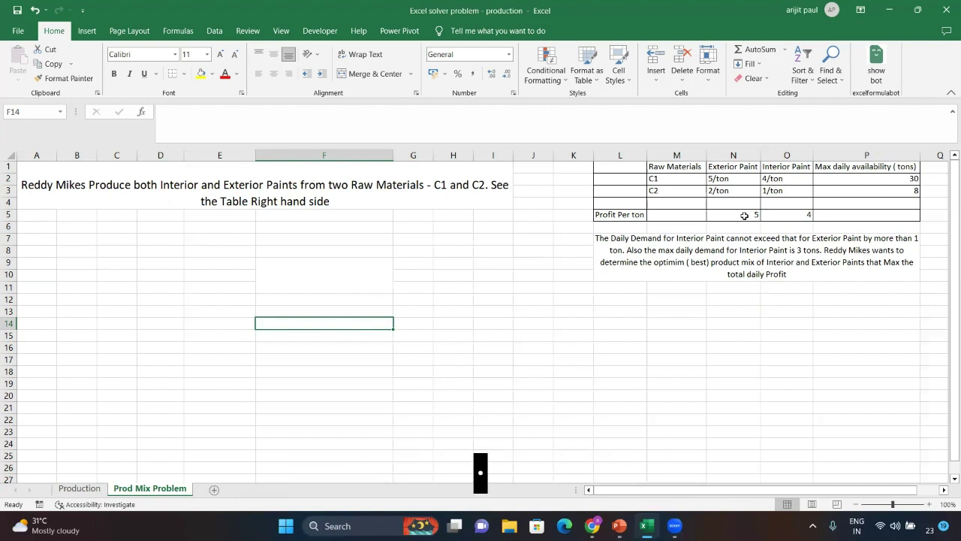
left_click_drag(791, 168, 796, 216)
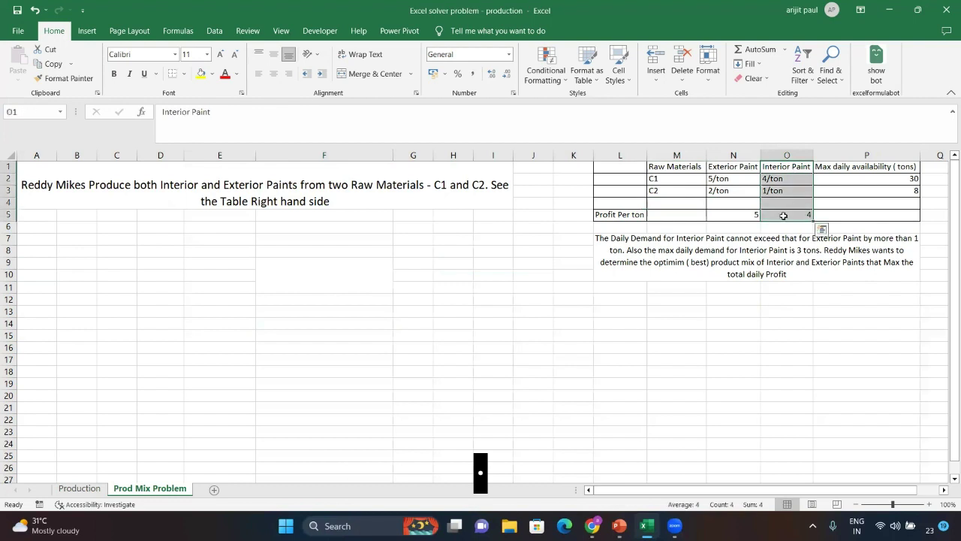
left_click(785, 215)
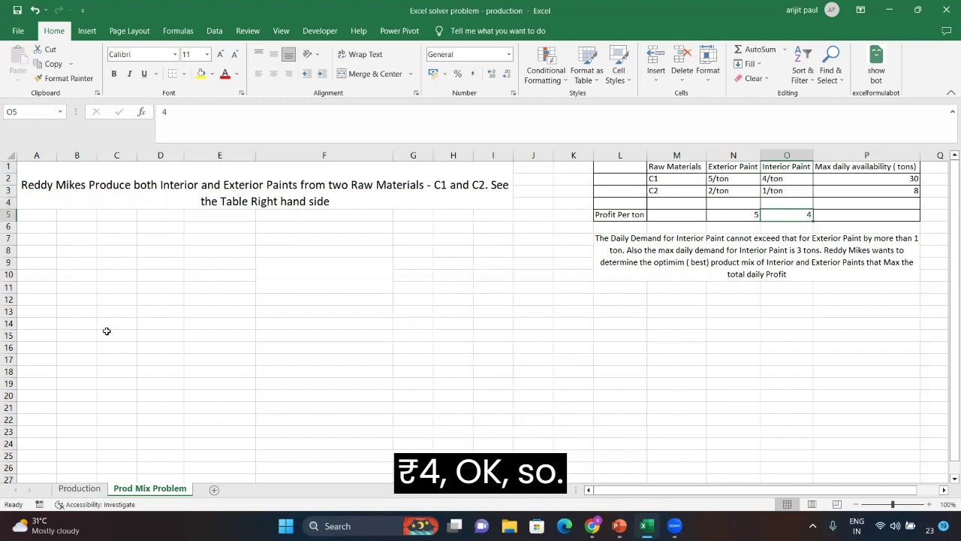
Step: Define the first decision variable in merged cell F9 as "X = Qty of Exter Paint" and begin a new line within the cell
left_click(277, 265)
double_click(277, 265)
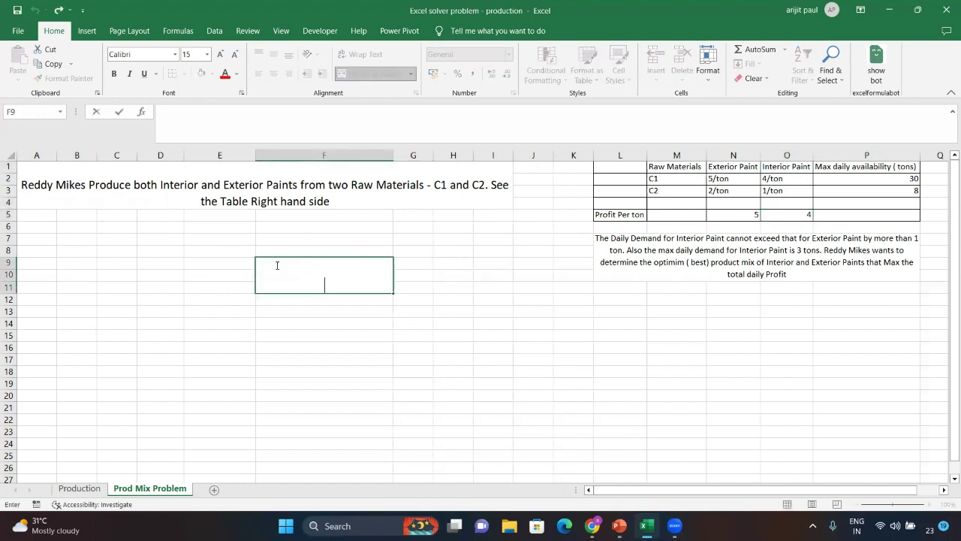
type("X = Qt")
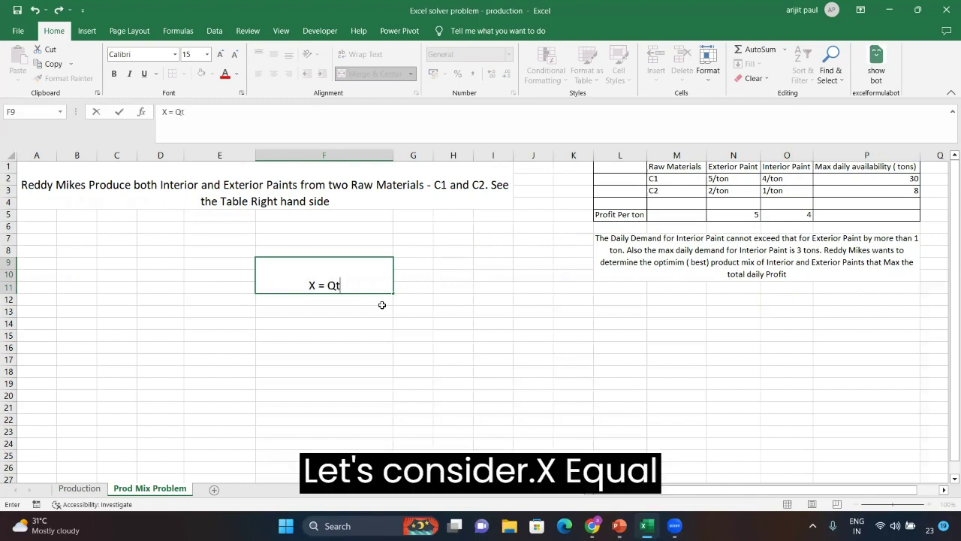
type("y o")
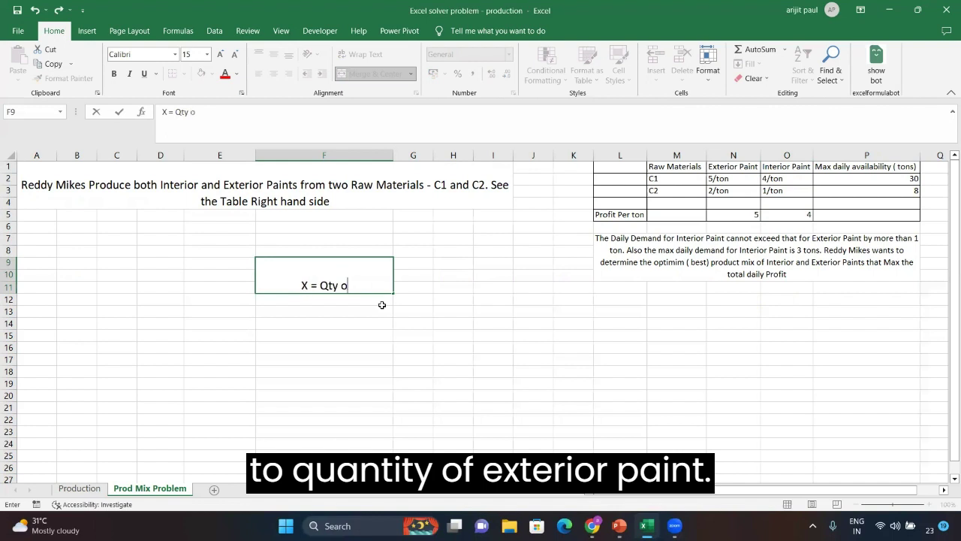
type("f Exter Paint")
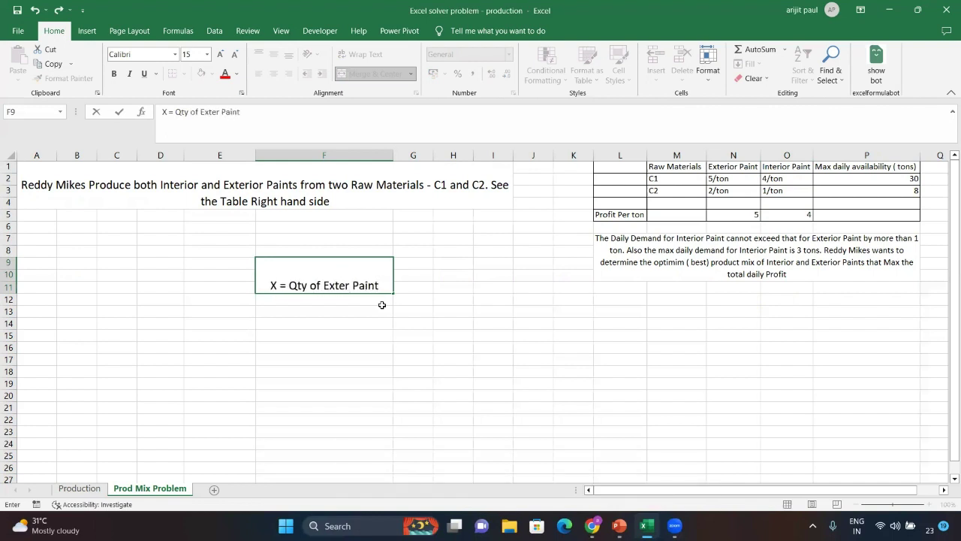
key("alt+Return")
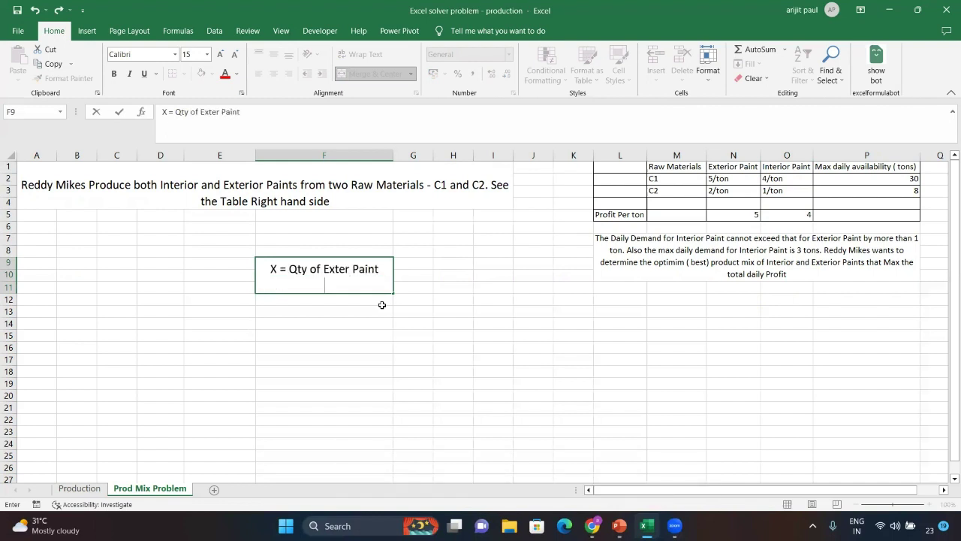
Step: Define the second decision variable on the second line of F9 as "Y = Qty of Interior Paint"
type("Y = Qty of Inet")
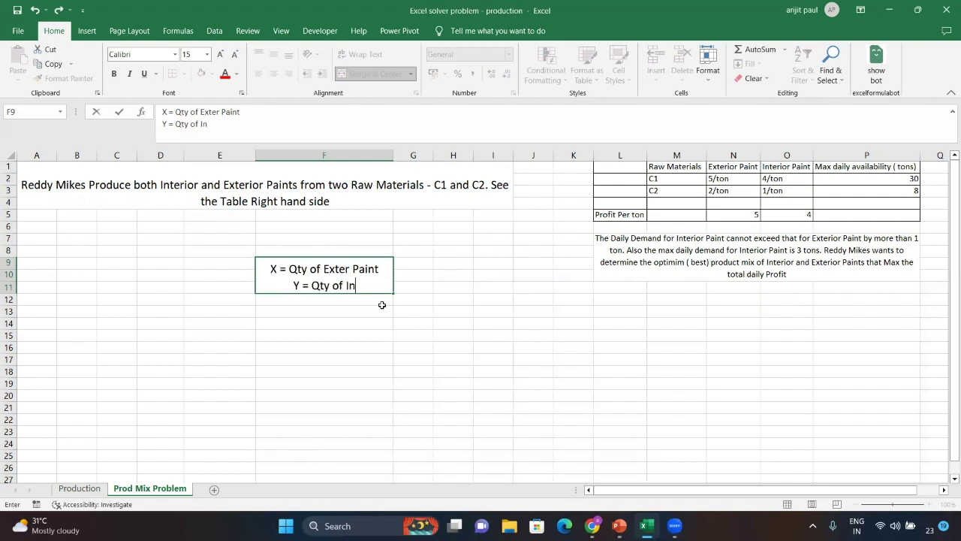
key("BackSpace")
key("BackSpace")
type("terior Paint")
key("Tab")
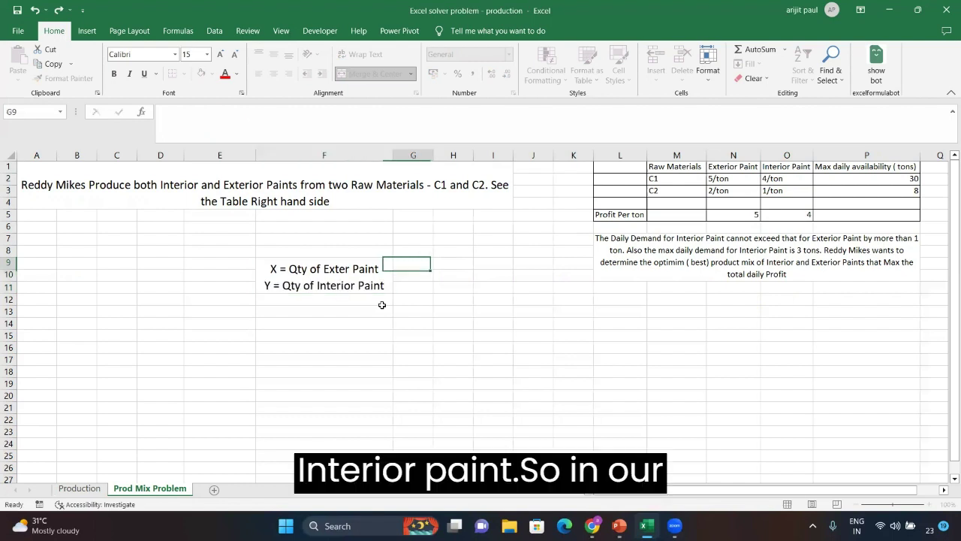
key("Left")
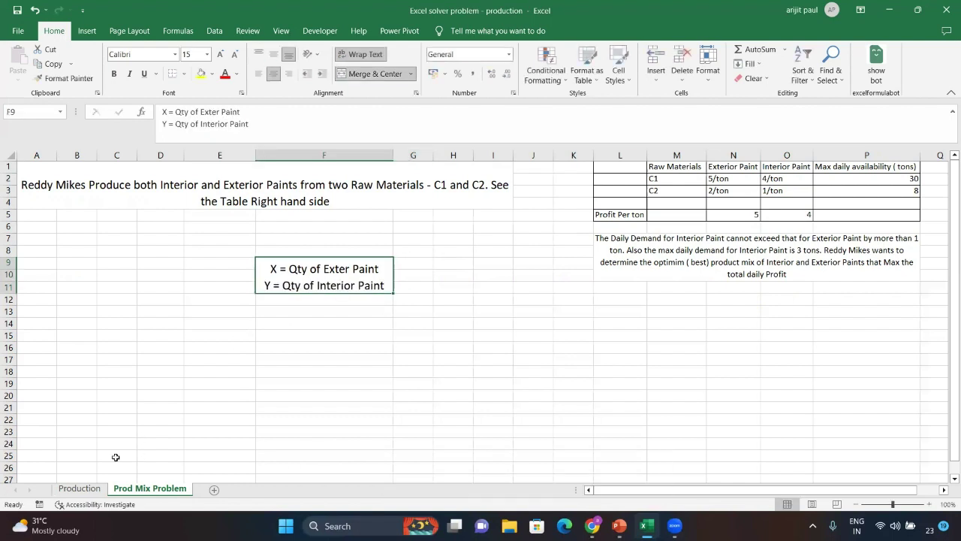
Step: Review the constraint expressions Z1+Z2 and Z2-Z1 on the Production sheet, and return to the Prod Mix Problem sheet
left_click(80, 489)
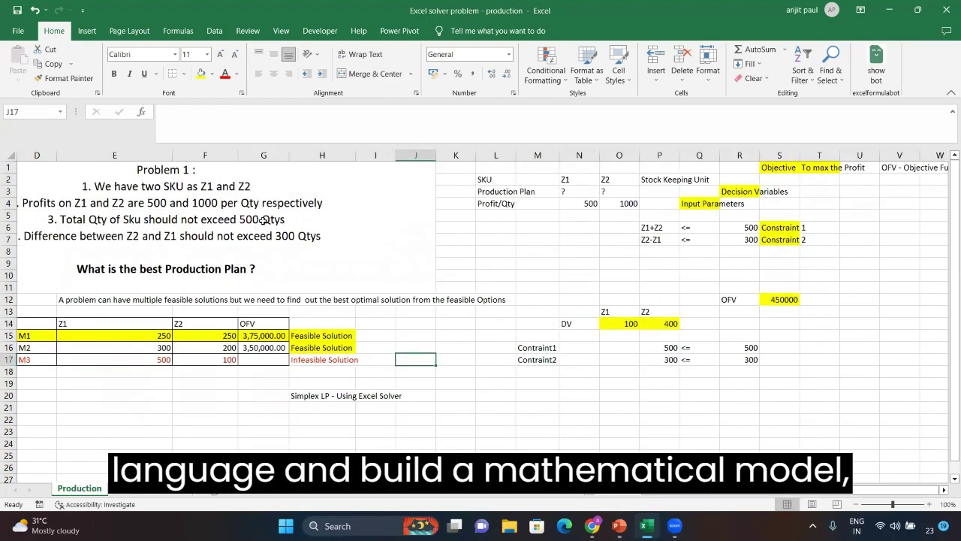
left_click_drag(652, 227, 654, 253)
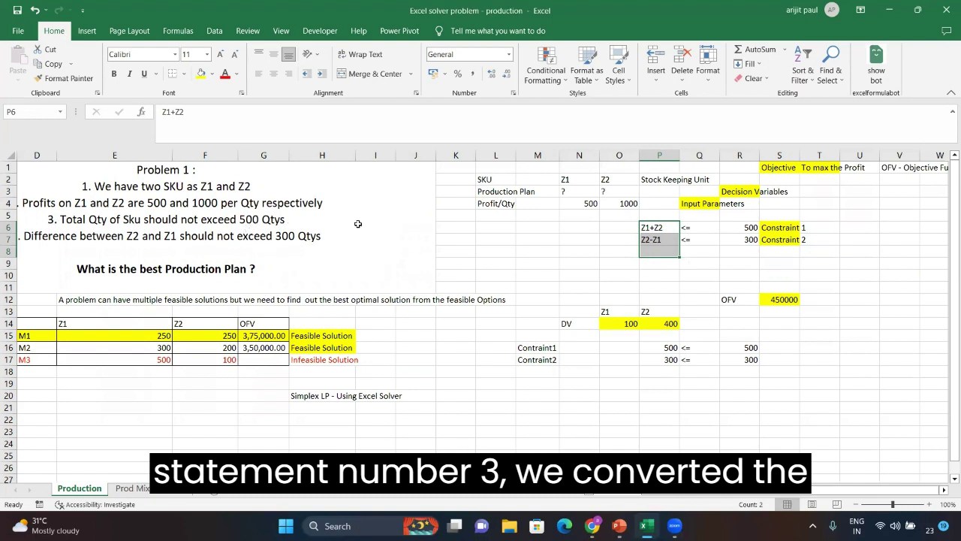
left_click(658, 229)
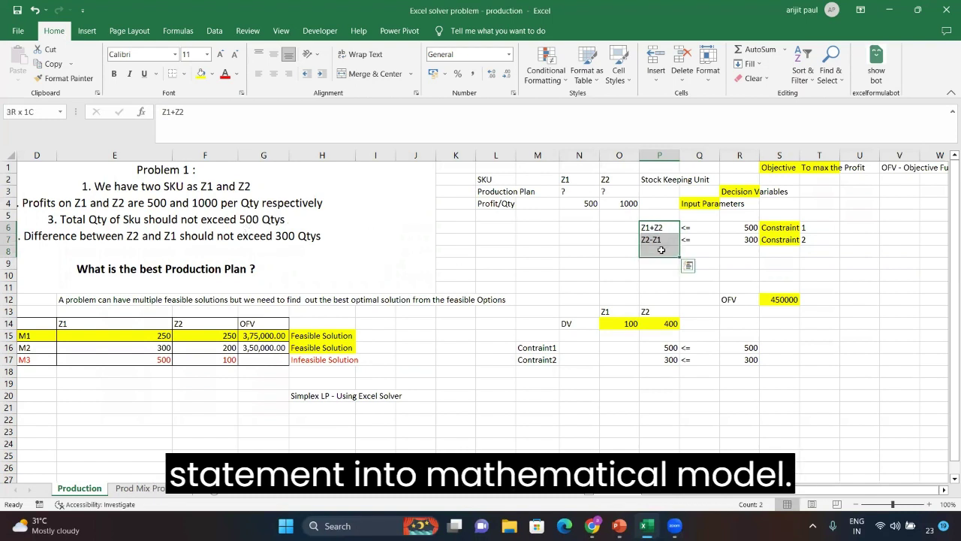
left_click(164, 489)
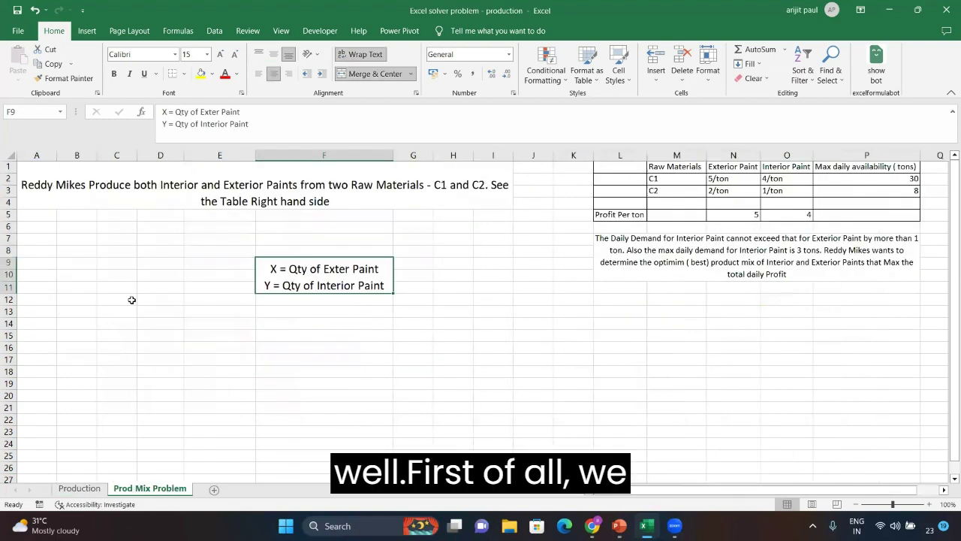
Step: Enter the heading "Mat Model" in cell D12 for the mathematical model
left_click(159, 299)
type("Mt")
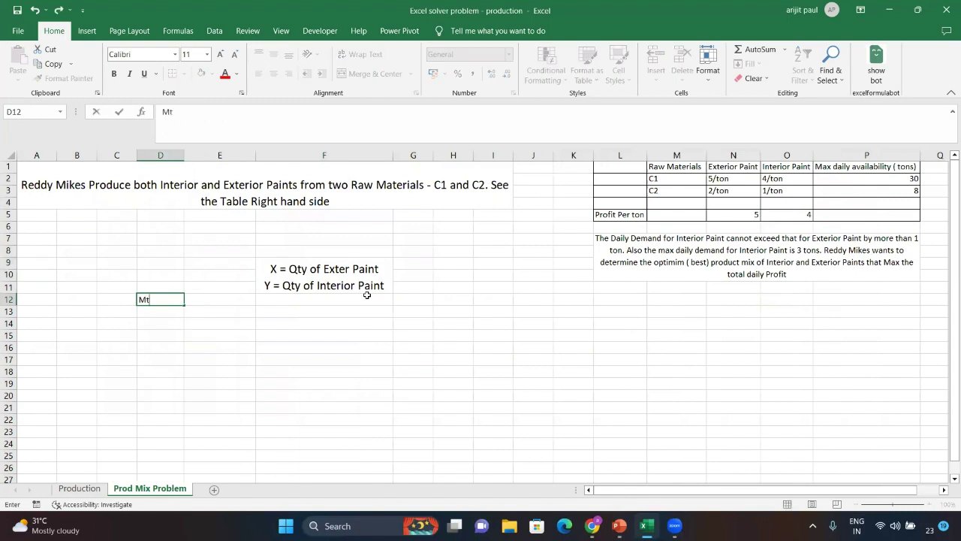
key("BackSpace")
type("Model")
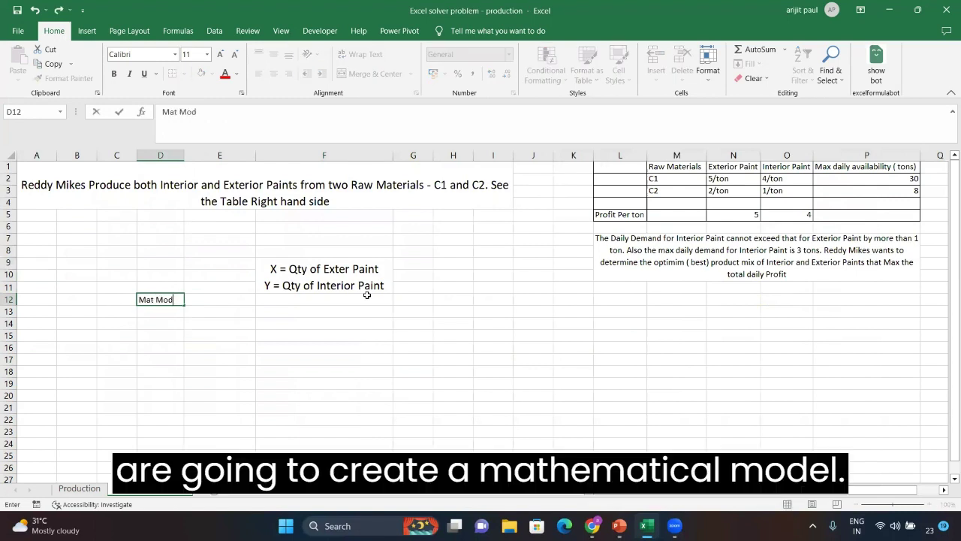
key("Tab")
key("Left")
key("Left")
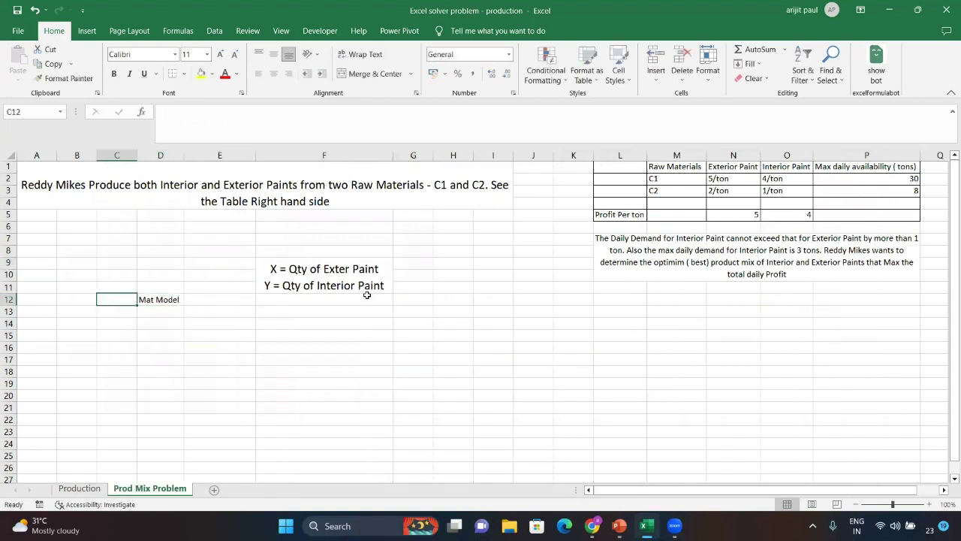
Step: Write the raw material C1 constraint in row 14 as 5X+4Y in D14, <= in E14 and 30 in F14
key("Right")
key("Down")
key("Down")
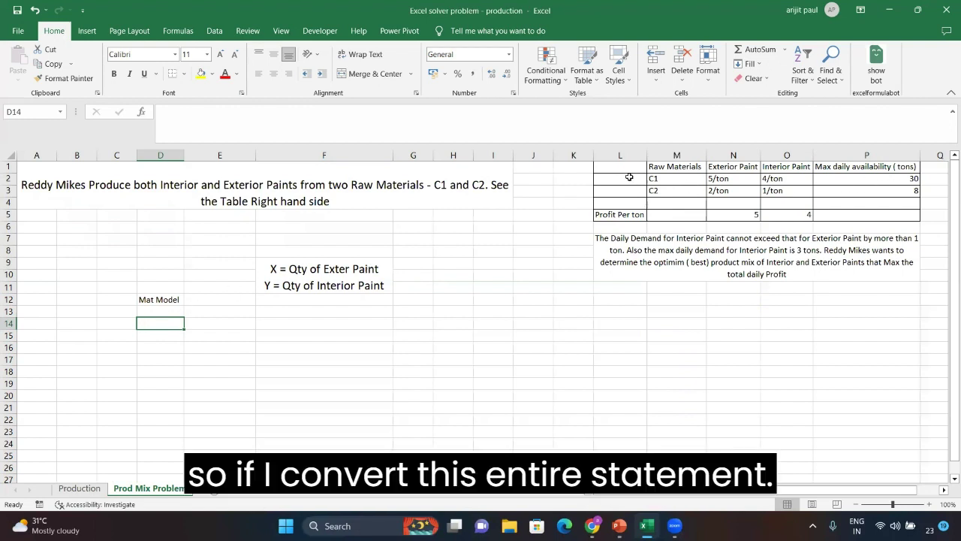
left_click_drag(630, 177, 856, 180)
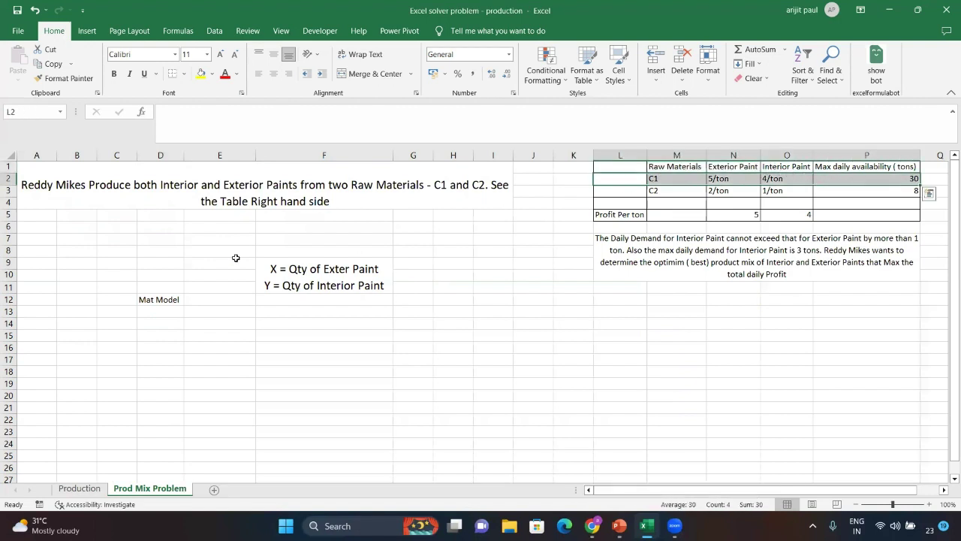
double_click(161, 321)
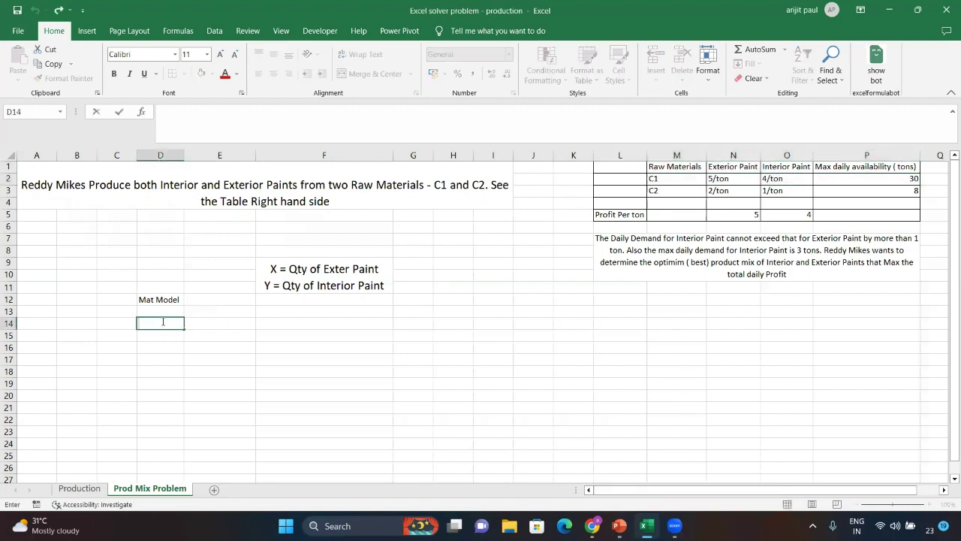
type("5X+4Y")
key("Tab")
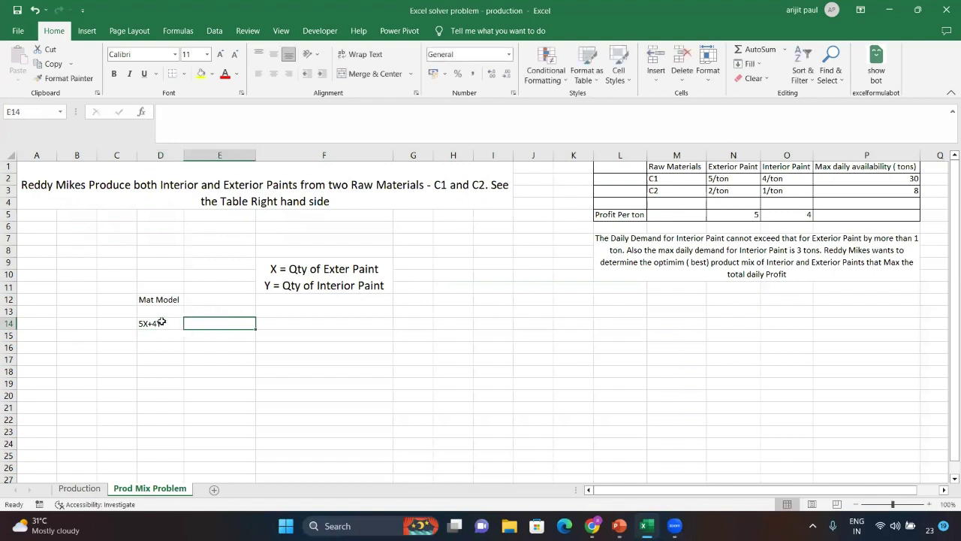
type("<=")
key("Tab")
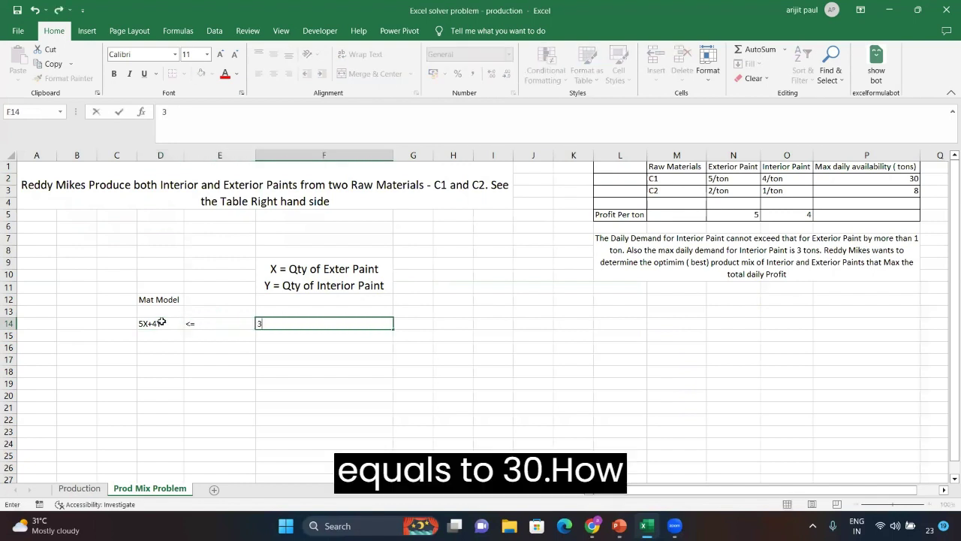
type("30")
left_click(162, 322)
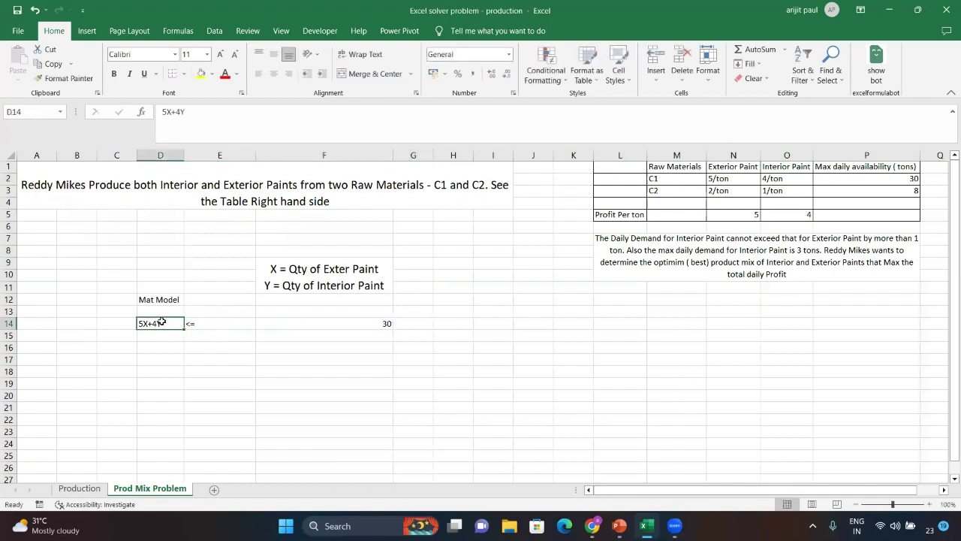
Step: Examine the C1 requirements per ton for exterior and interior paint and its maximum daily availability in the raw materials table
left_click_drag(659, 180, 773, 179)
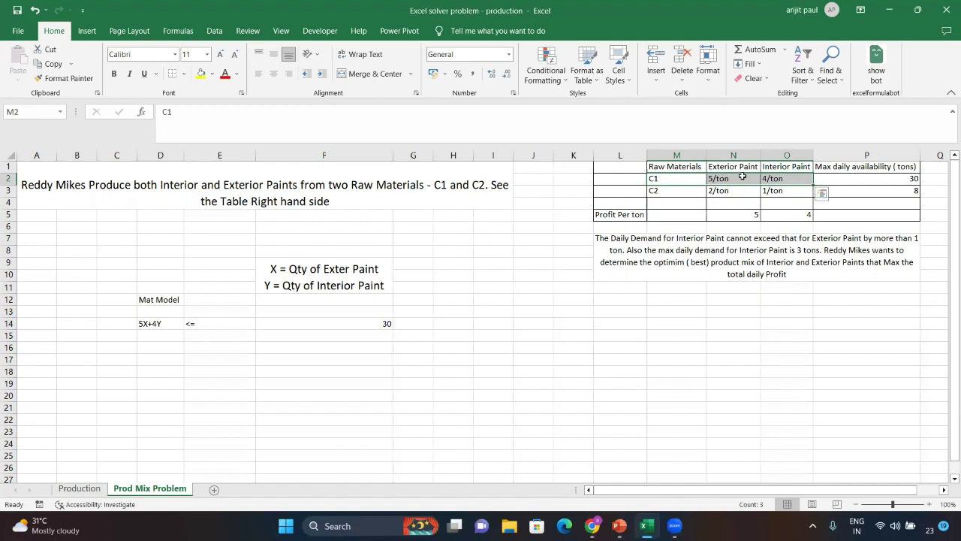
left_click_drag(726, 167, 726, 177)
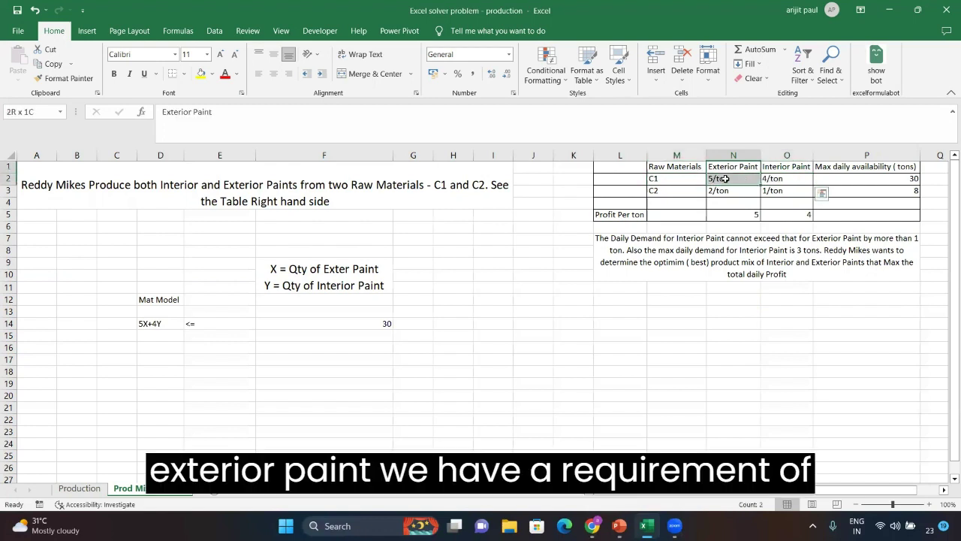
left_click(674, 178, "shift")
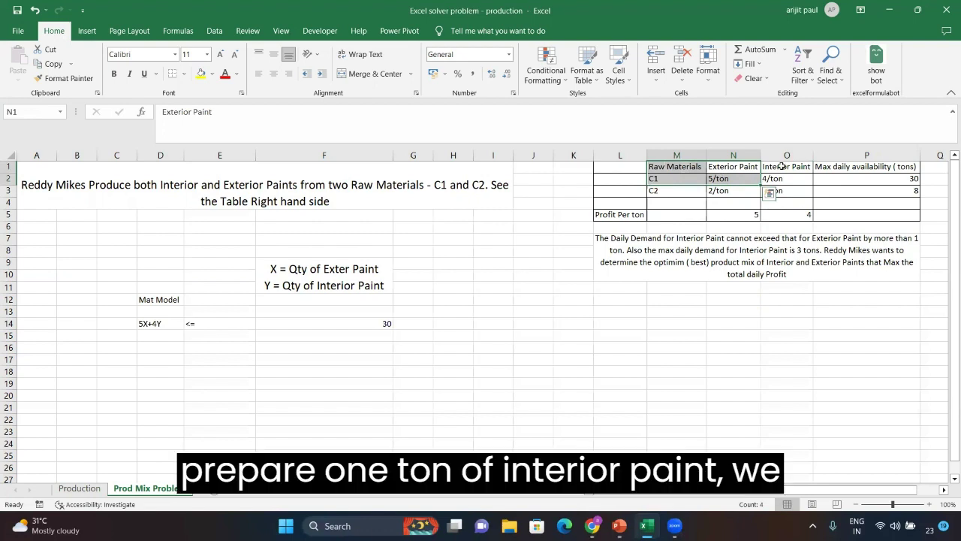
mouse_move(782, 166)
left_mouse_down()
mouse_move(783, 176)
mouse_move(685, 187)
left_mouse_up()
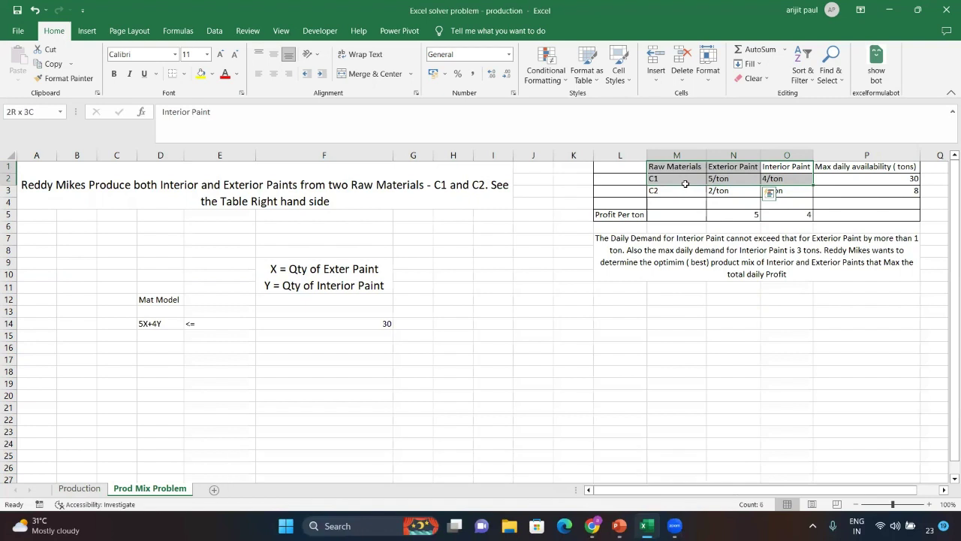
left_click_drag(837, 170, 840, 177)
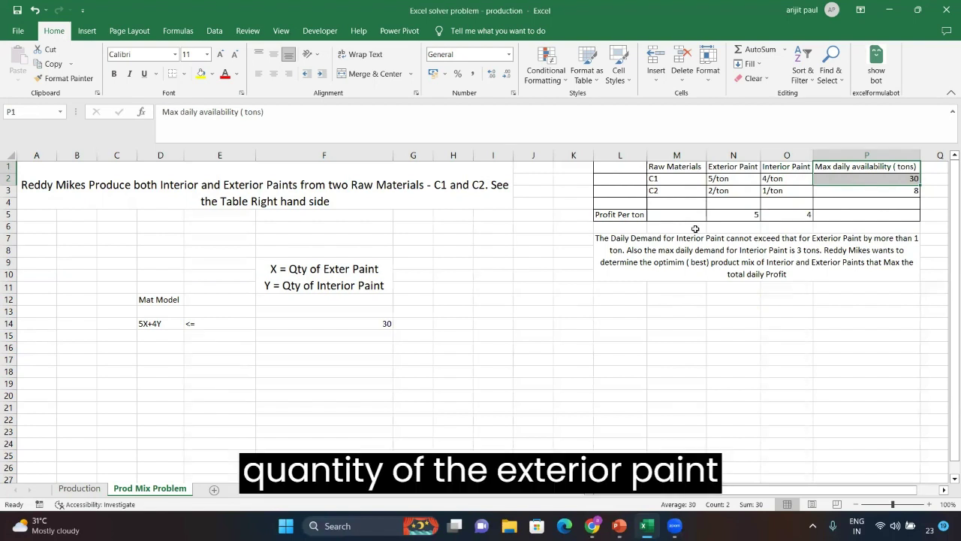
left_click_drag(787, 166, 781, 178)
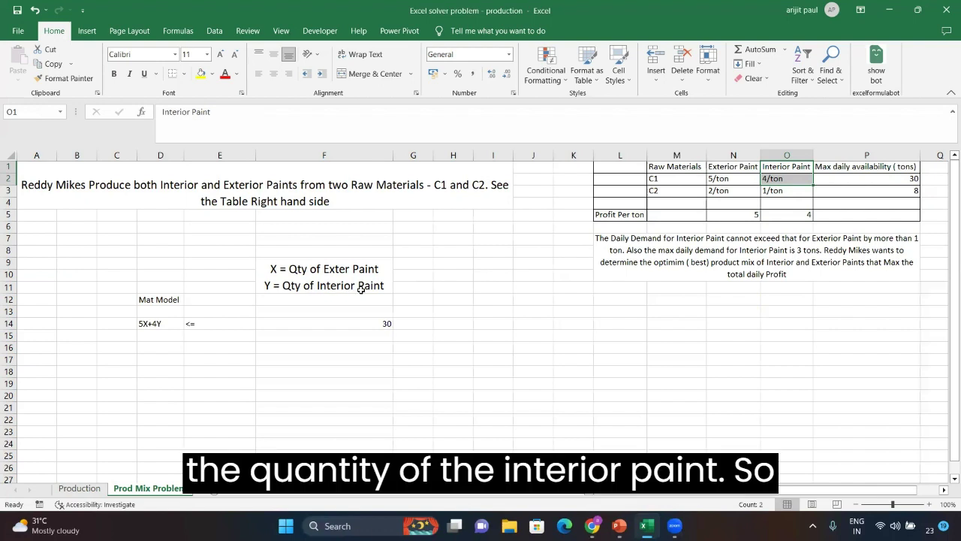
Step: Write the raw material C2 constraint in row 15 as 2X+Y in D15, <= in E15 and 8 in F15
left_click_drag(158, 325, 332, 320)
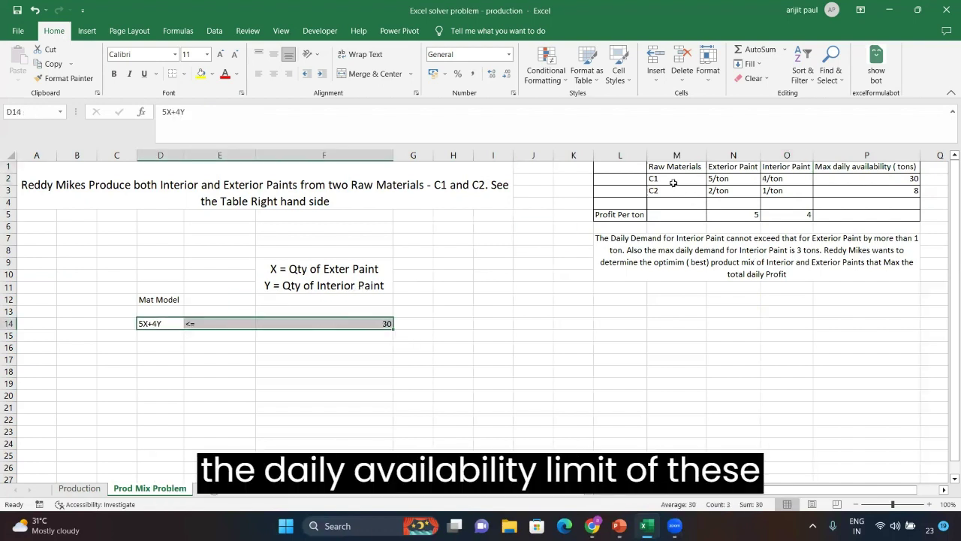
left_click_drag(673, 180, 674, 191)
left_click_drag(796, 188, 856, 184)
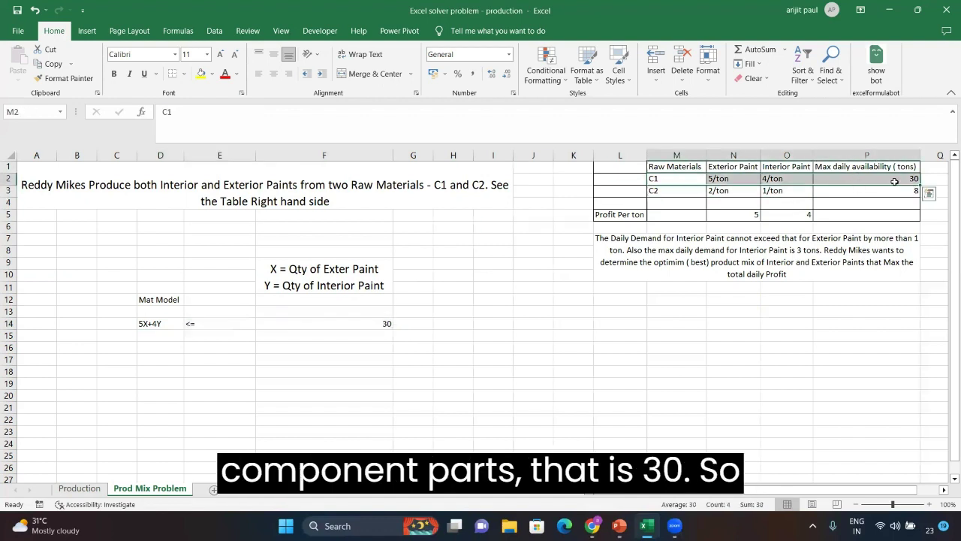
left_click_drag(673, 192, 847, 196)
left_click(166, 333)
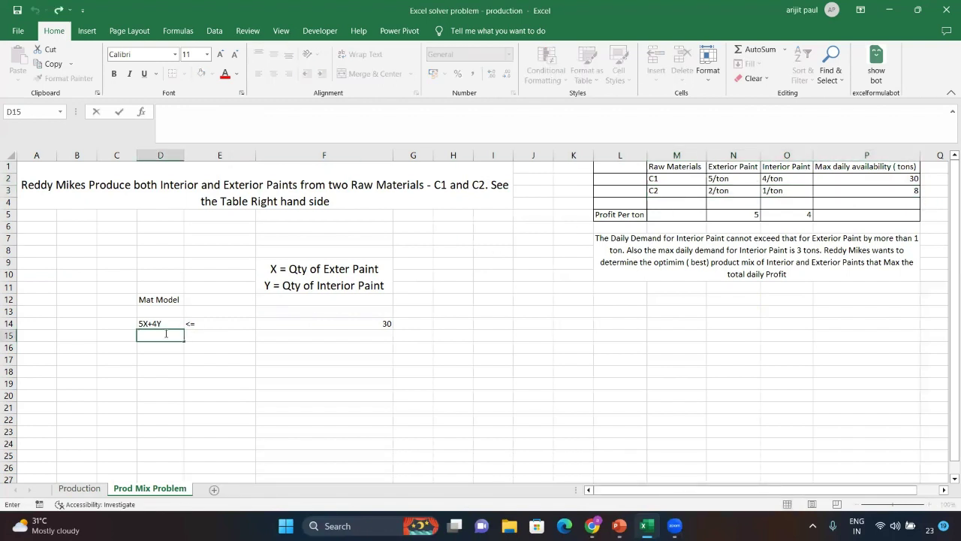
type("2X")
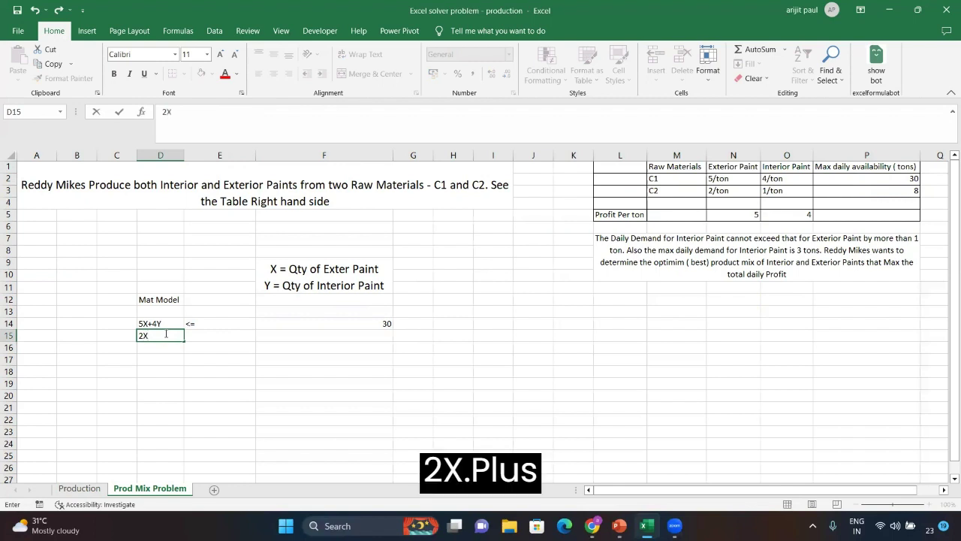
type("+")
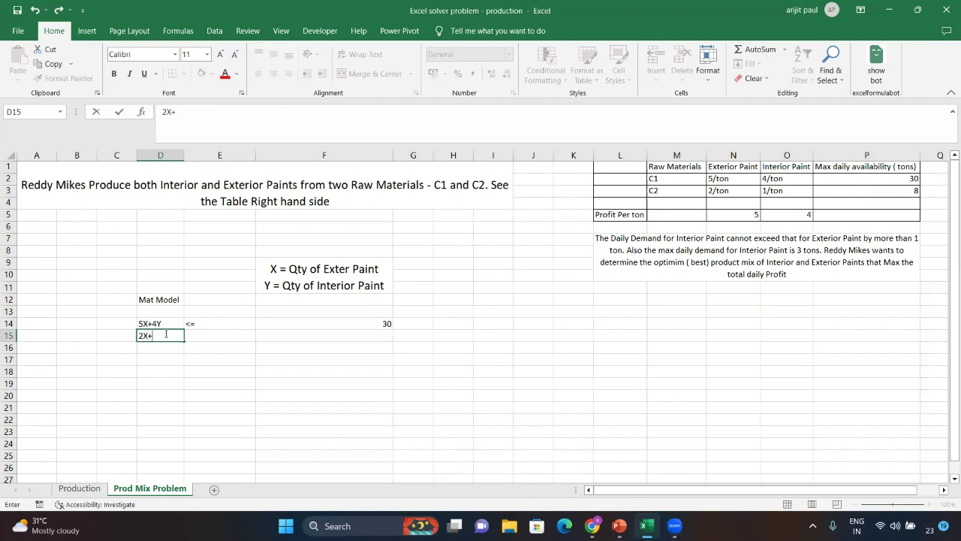
type("Y")
key("Tab")
type("<=")
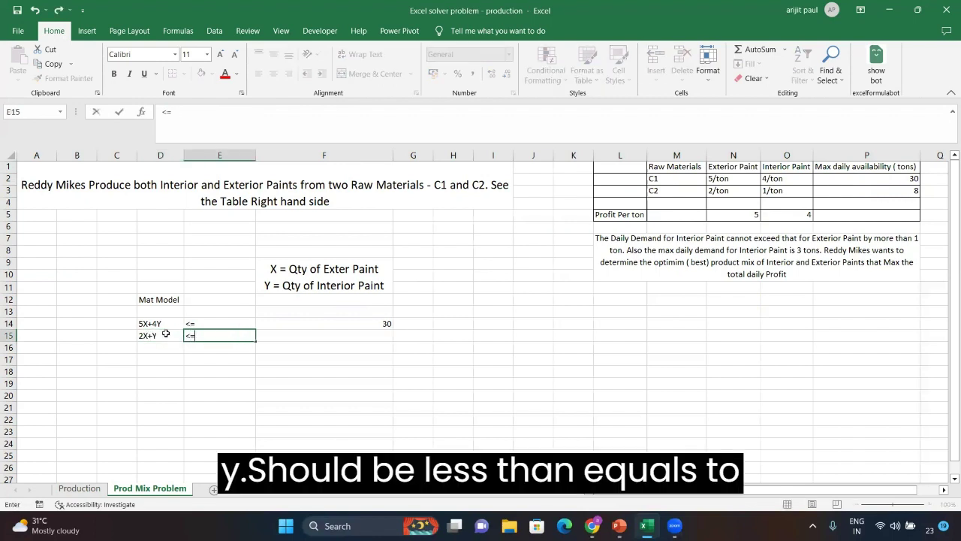
key("Tab")
type("8")
key("Tab")
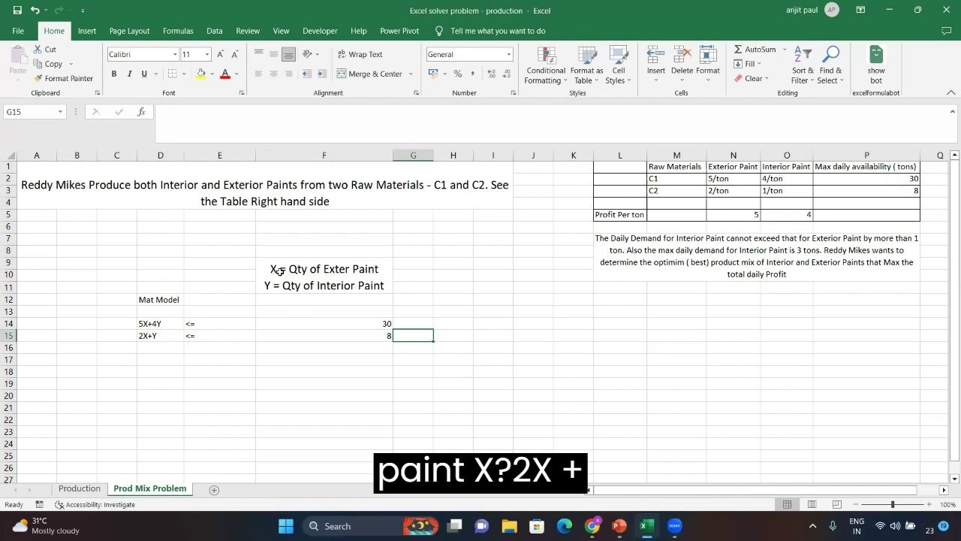
Step: Label the constraint rows "Contraints" in C14 and widen column C to fit the text
left_click(783, 190)
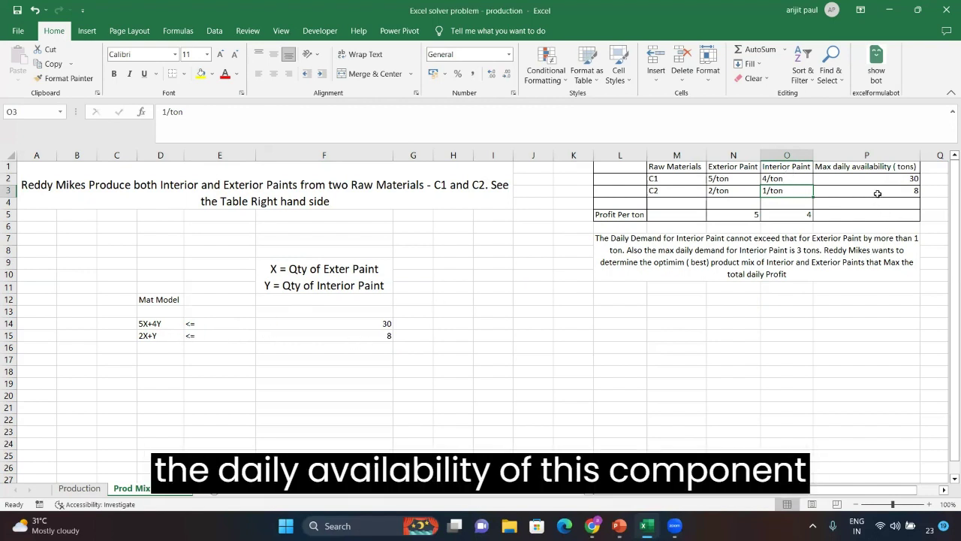
left_click_drag(894, 190, 685, 191)
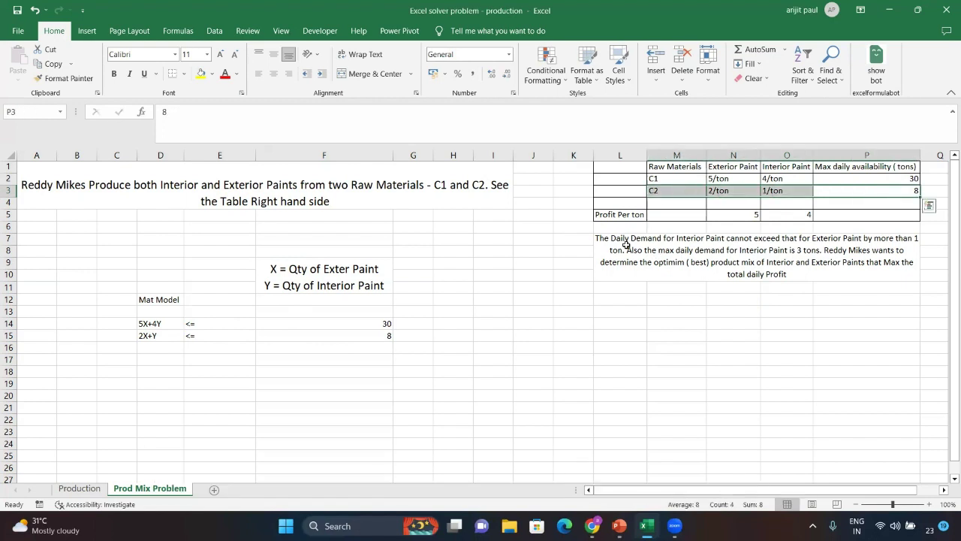
left_click(107, 325)
type("Co")
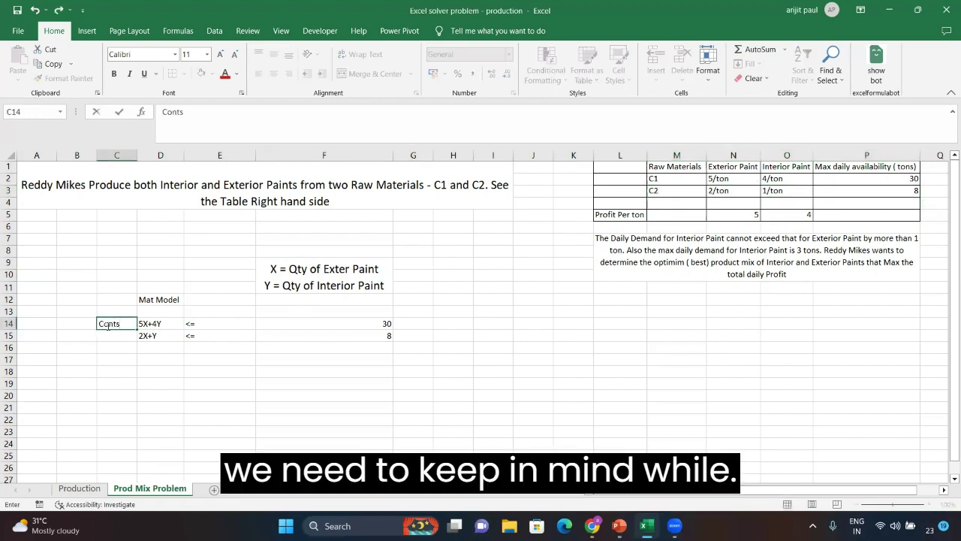
type("ntraints")
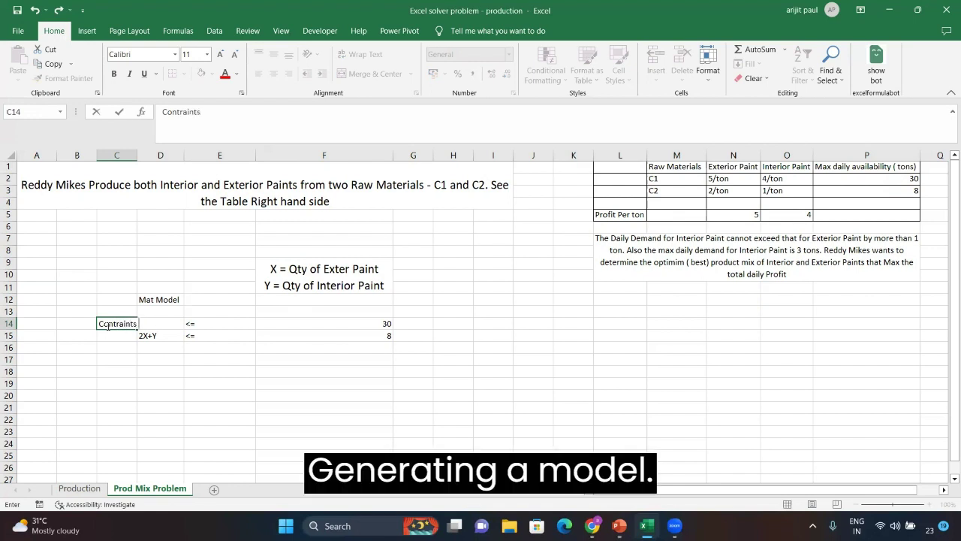
key("ctrl+Return")
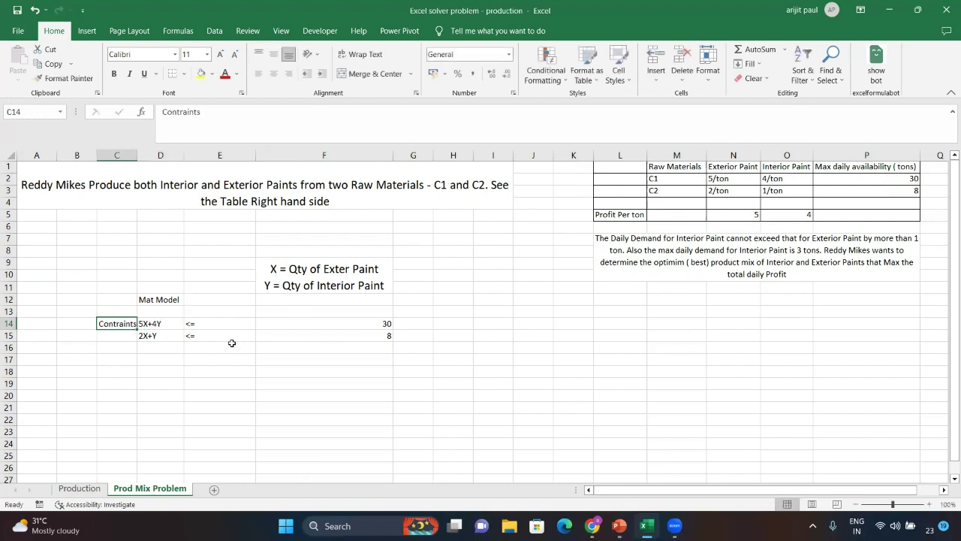
double_click(139, 154)
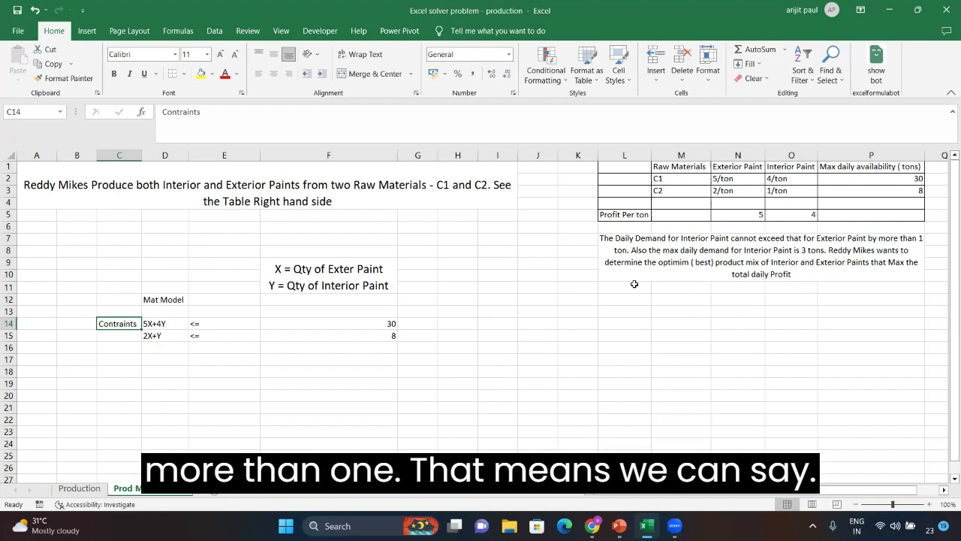
Step: Write the demand difference constraint in row 16 as Y-X in D16, <= in E16 and 1 in F16
left_click(163, 347)
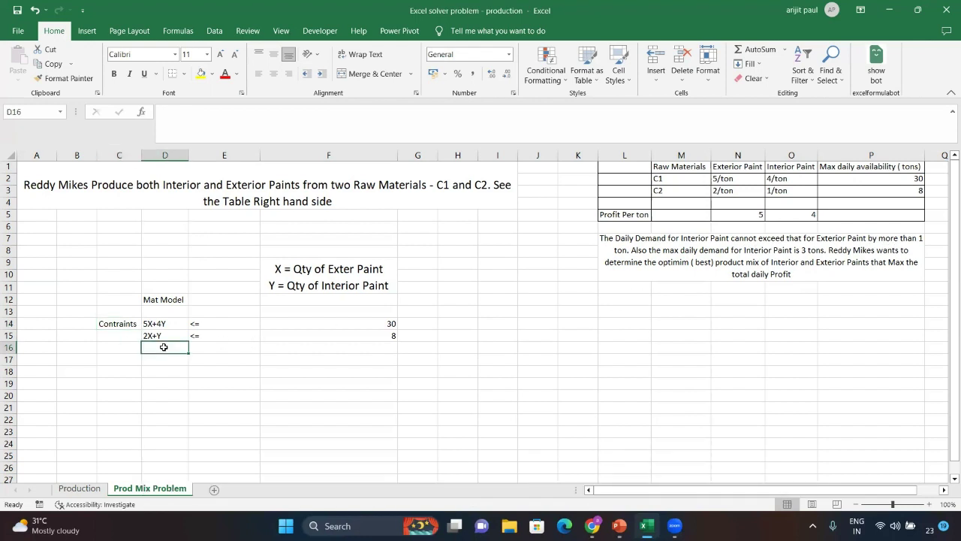
type("y")
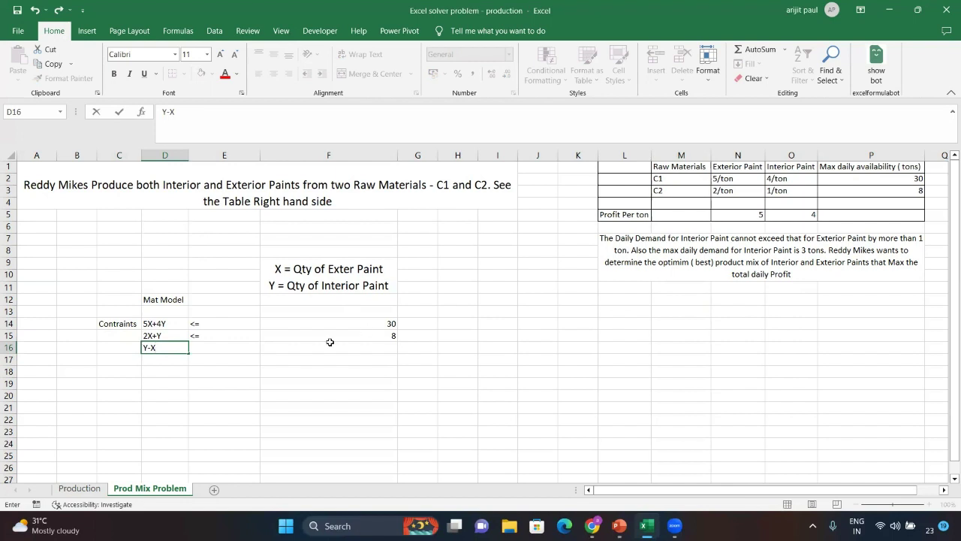
key("Tab")
type("<=")
key("Tab")
type("1")
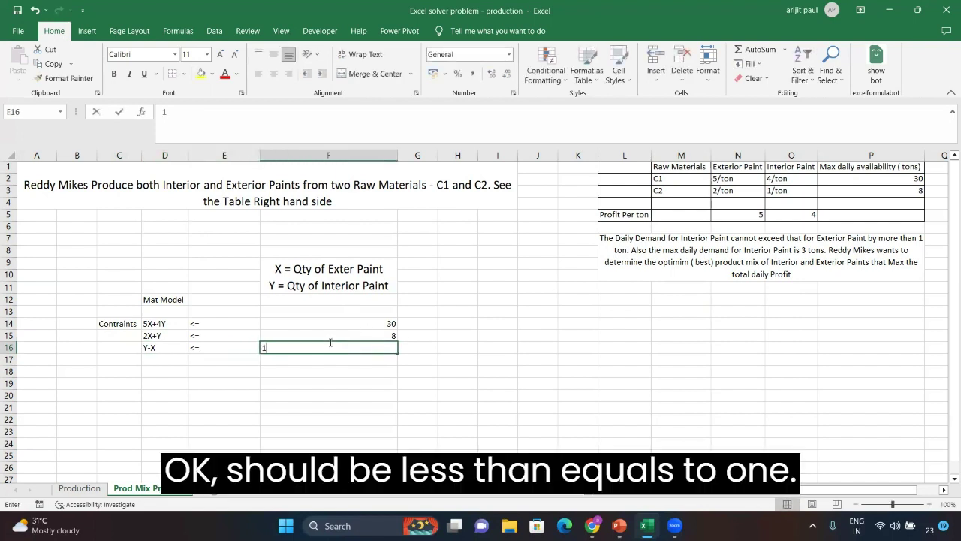
key("Tab")
Step: Write the maximum interior paint demand constraint in row 17 as Y in D17, <= in E17 and 3 in F17
key("Left")
key("Left")
key("Left")
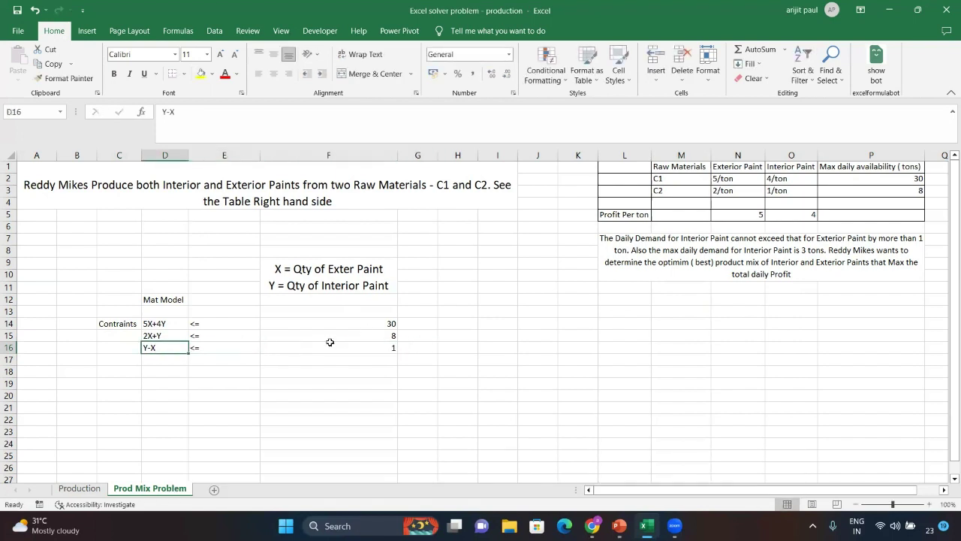
key("Down")
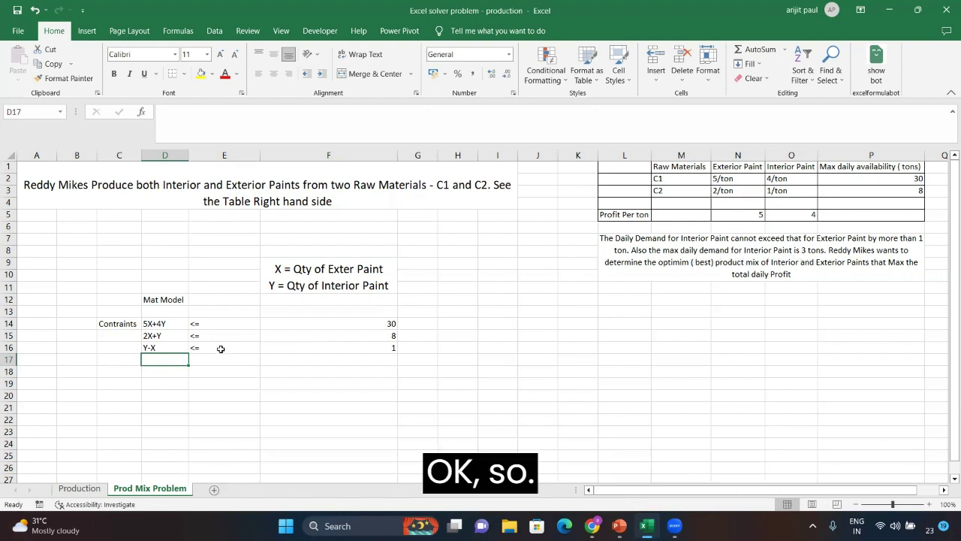
type("Y")
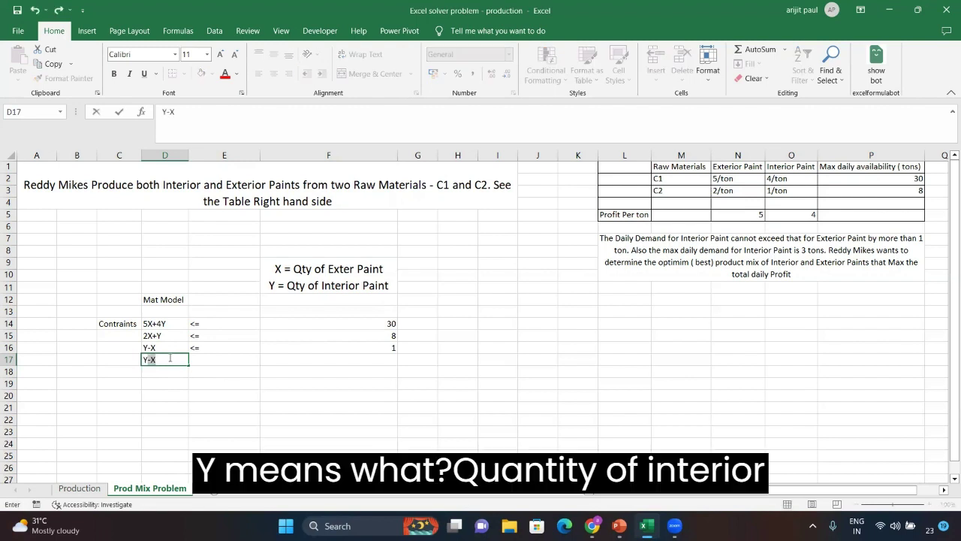
key("Delete")
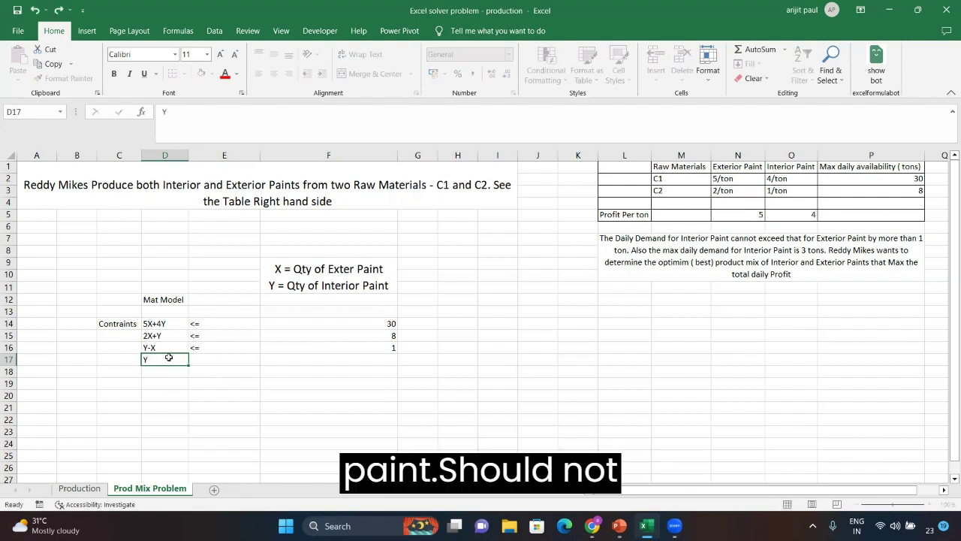
key("Tab")
type("<")
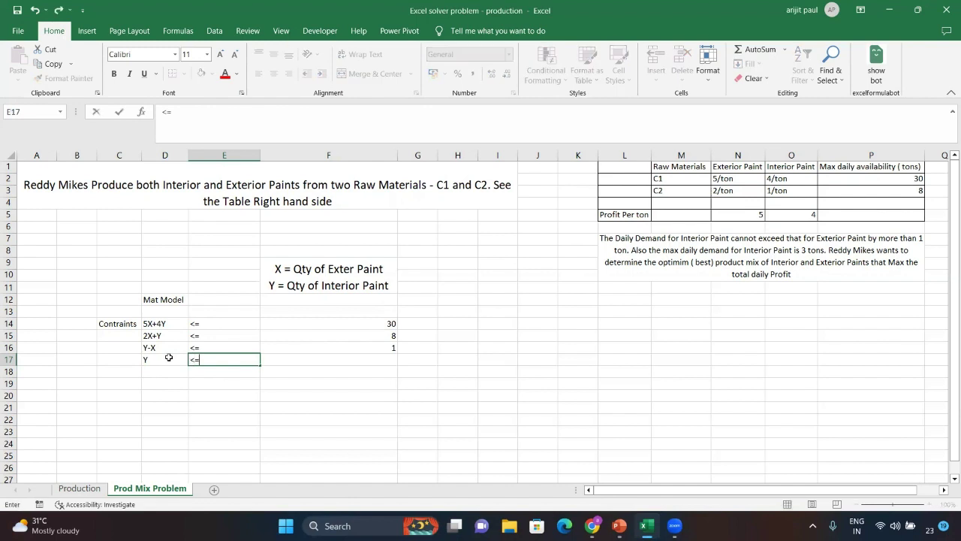
type("=")
key("Tab")
type("3")
key("Tab")
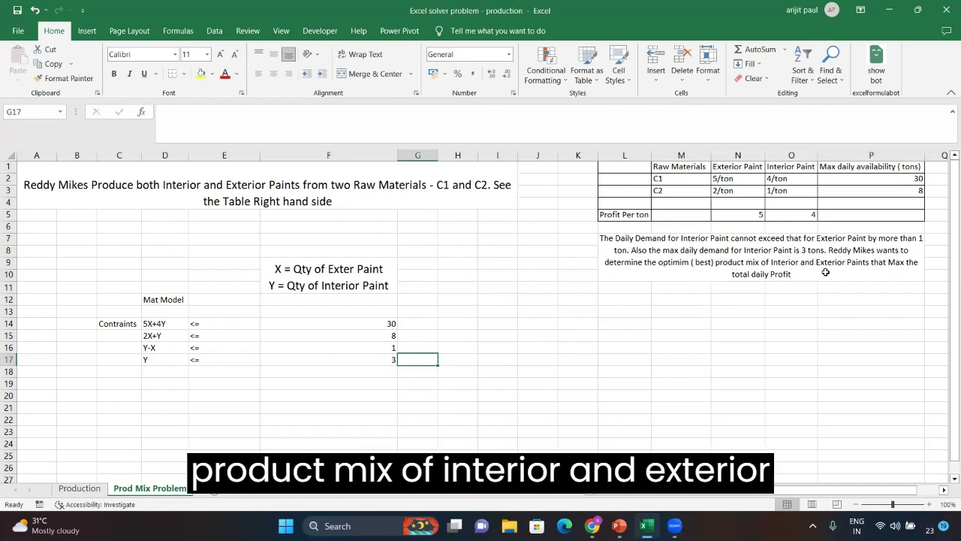
Step: Enter the objective label "OFV" in K12 and its description "To max the Profits" in M12
left_click(577, 299)
type("OFV")
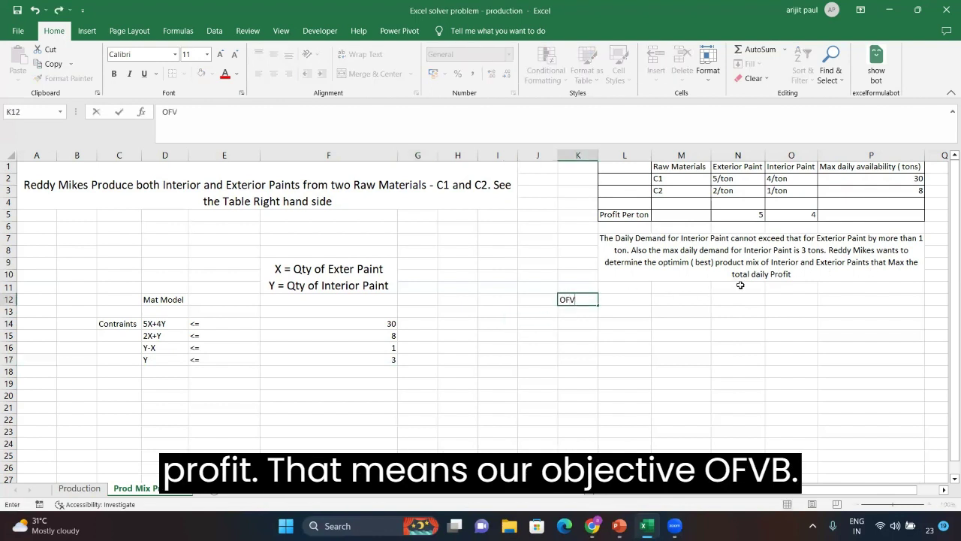
key("Tab")
type("T")
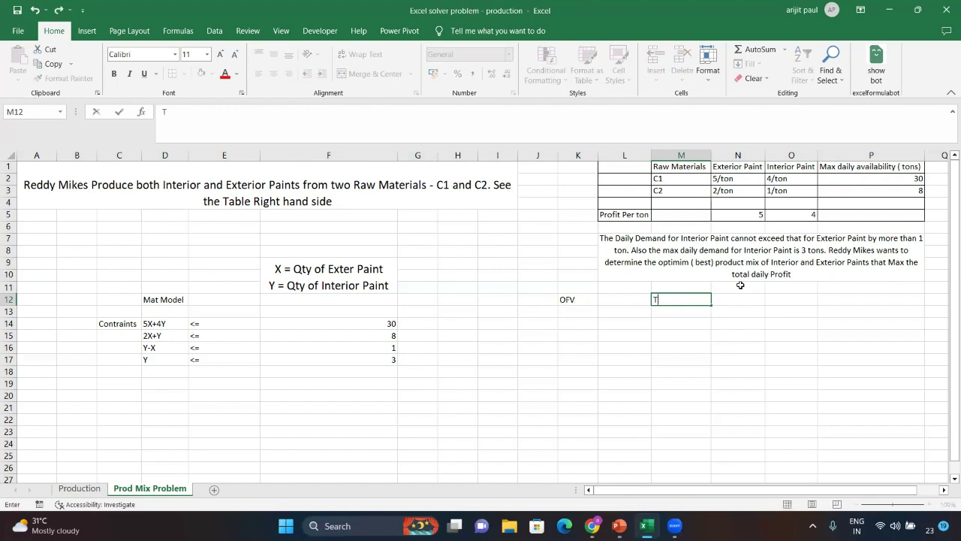
type("omax the")
key("BackSpace")
key("BackSpace")
key("BackSpace")
key("BackSpace")
key("BackSpace")
key("BackSpace")
key("BackSpace")
type("maxthe")
key("BackSpace")
key("BackSpace")
key("BackSpace")
type("th")
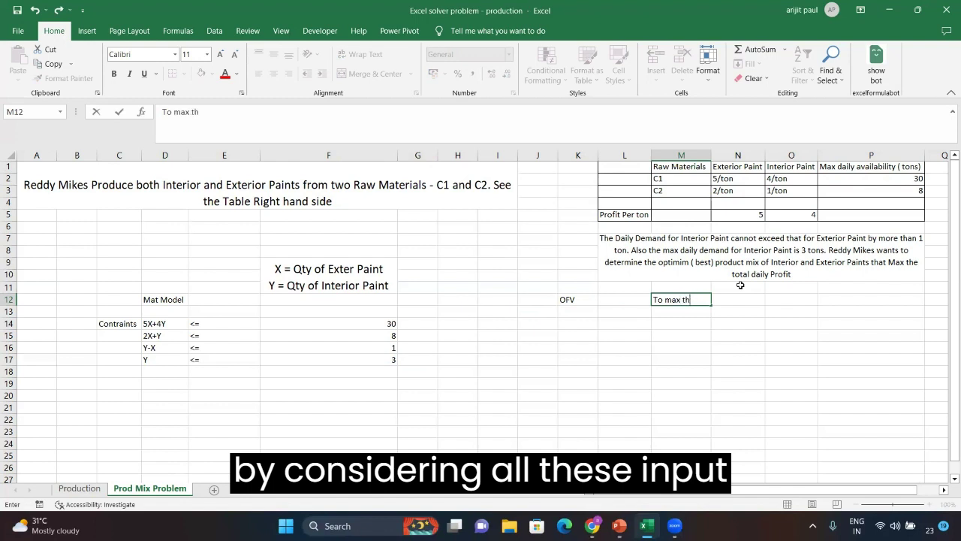
type("e Profi")
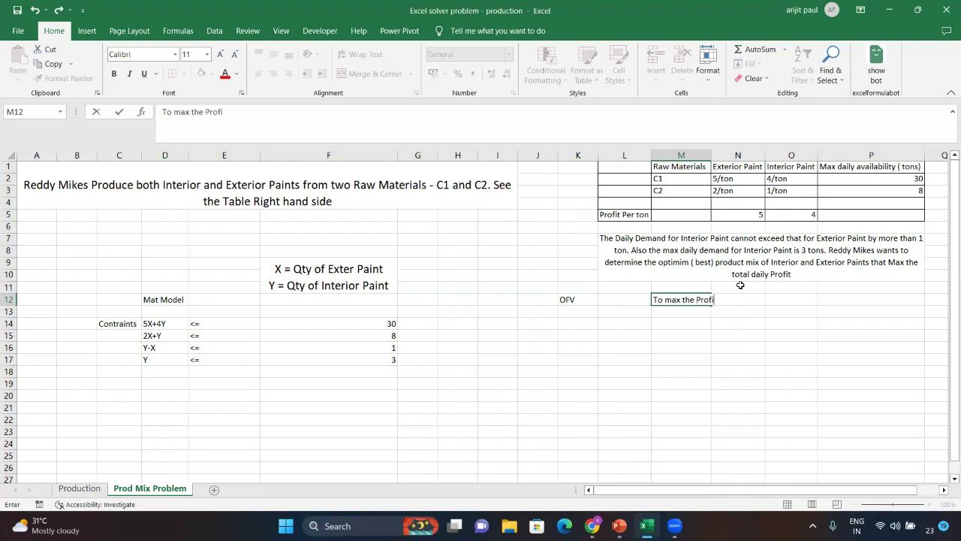
type("ts")
key("Right")
key("Right")
Step: Enter the quantity headings "Ext P Qty" in K14 and "Inte Pain Qty" in L14
key("Left")
key("Left")
key("Left")
key("Left")
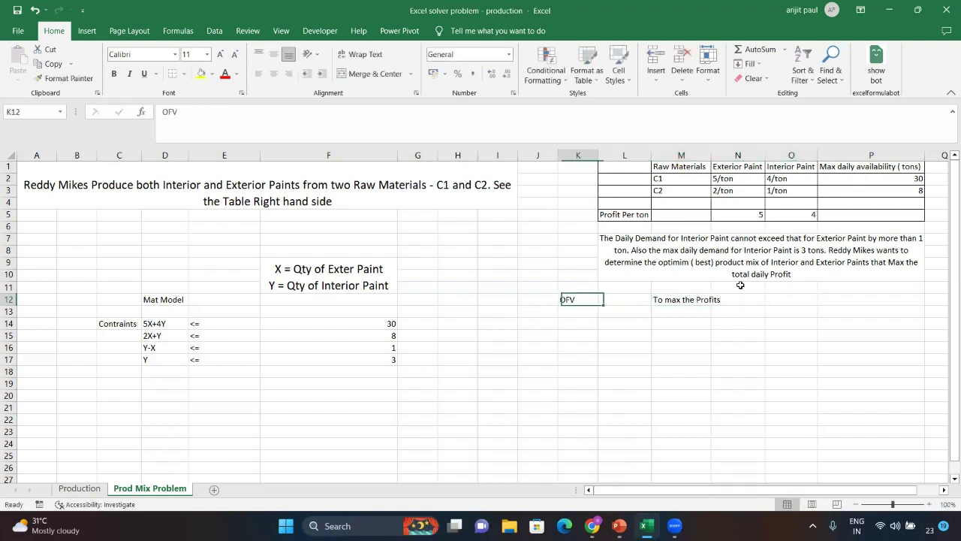
key("Down")
key("Down")
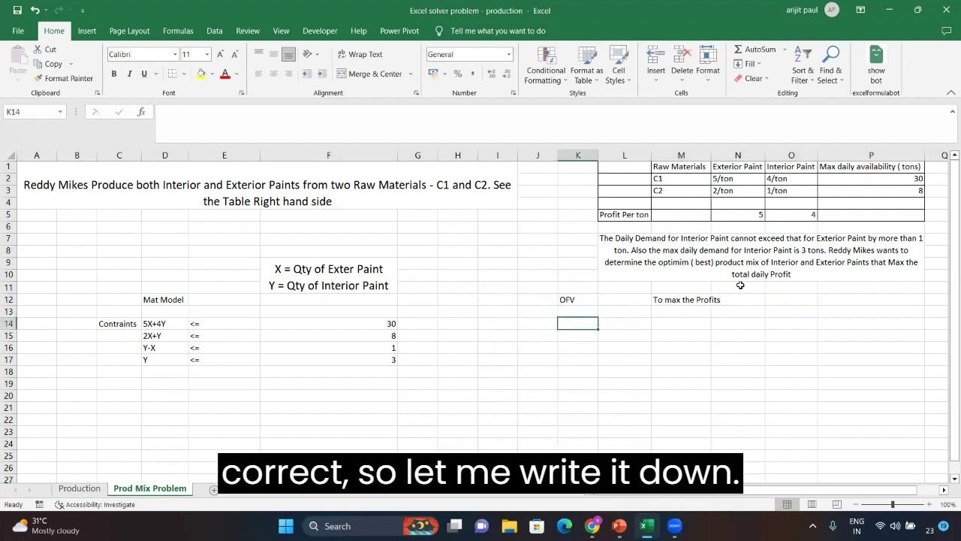
type("Ex")
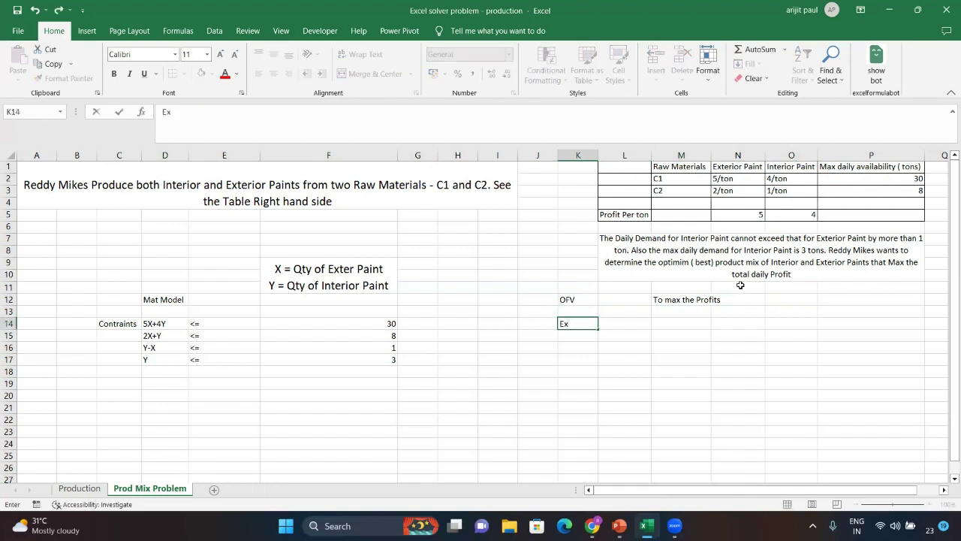
type("t P Qty")
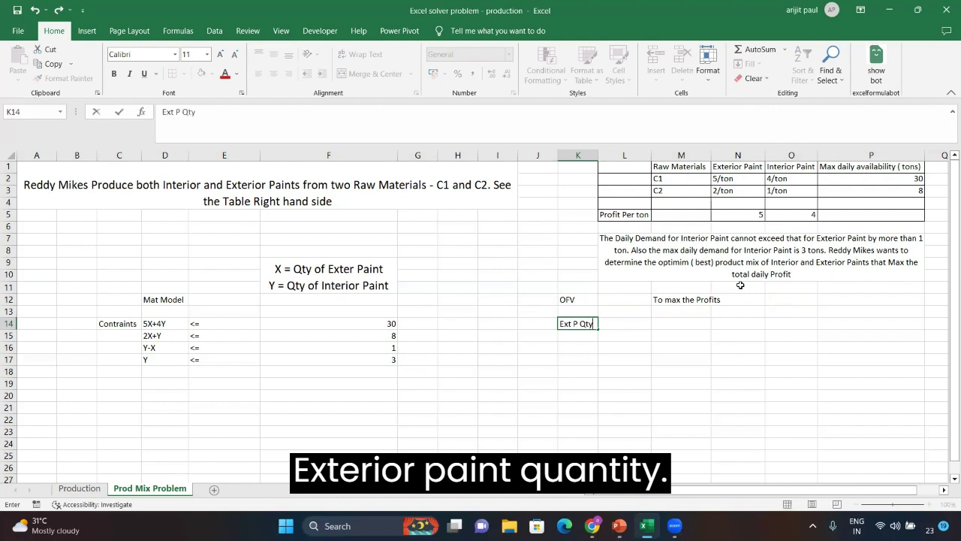
key("Right")
type("In")
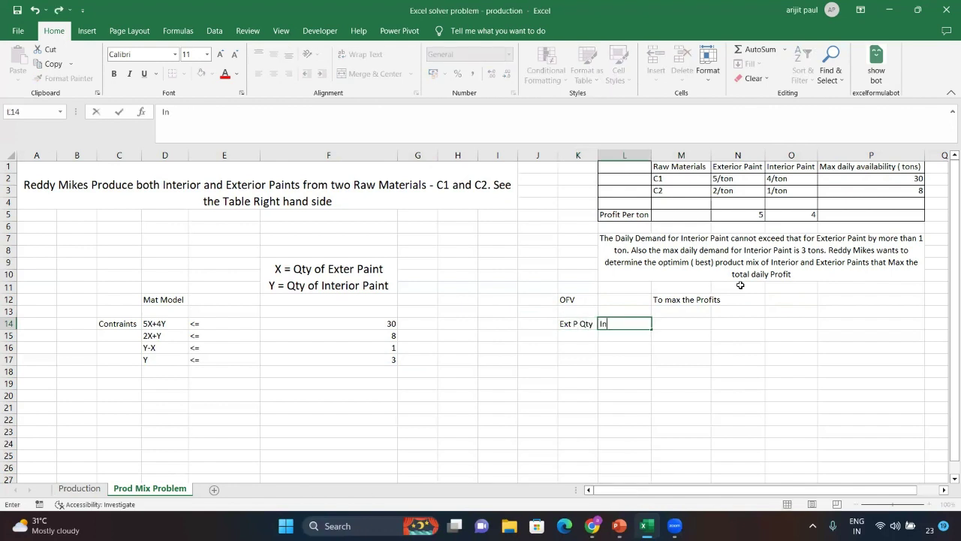
type("te Pain")
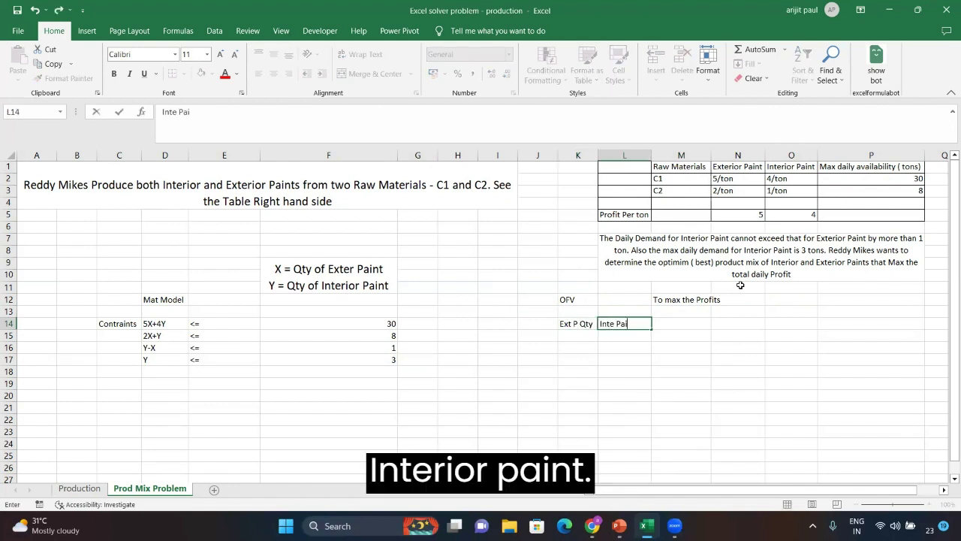
key("Right")
double_click(635, 325)
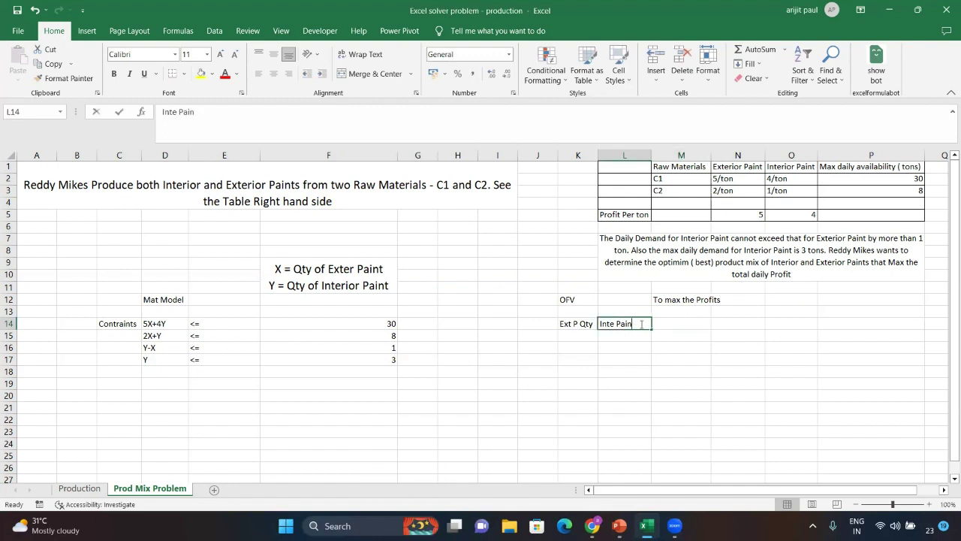
type("Qty")
key("shift+Tab")
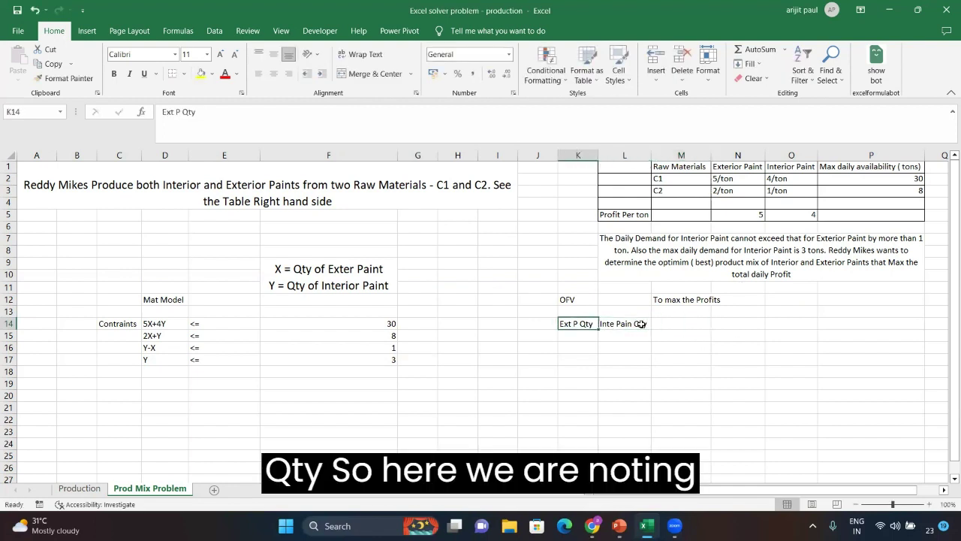
Step: Enter the variable symbols X in K15 and Y in L15, below the paint quantity headings
key("Down")
type("X")
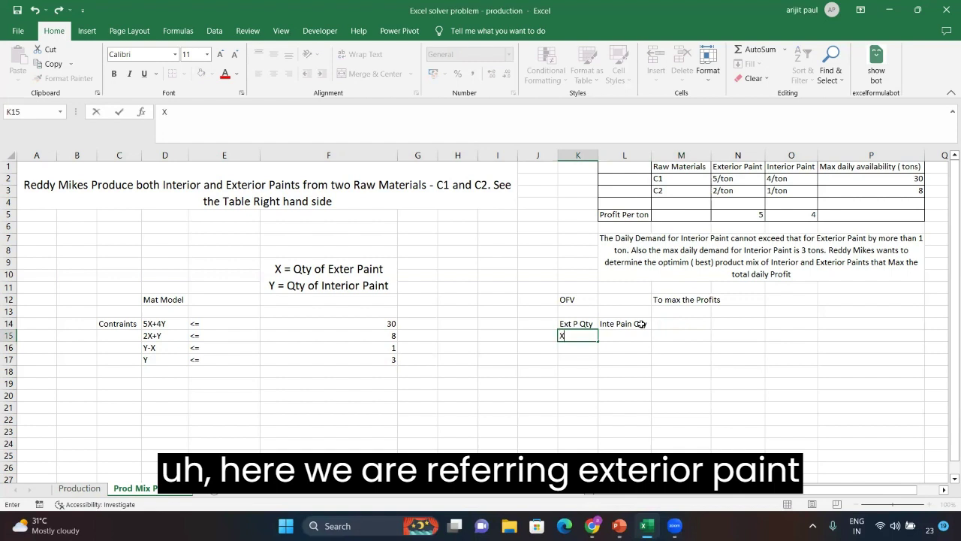
key("Tab")
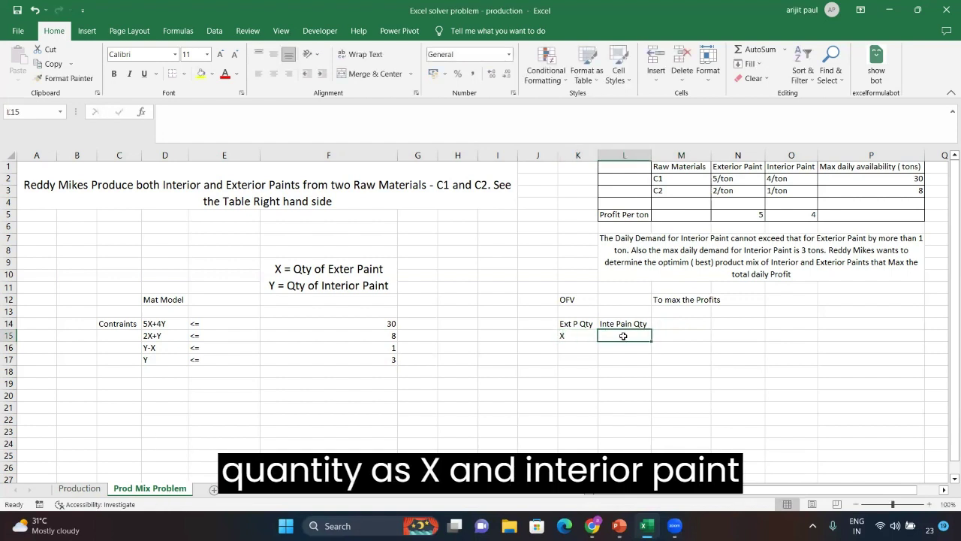
type("Y")
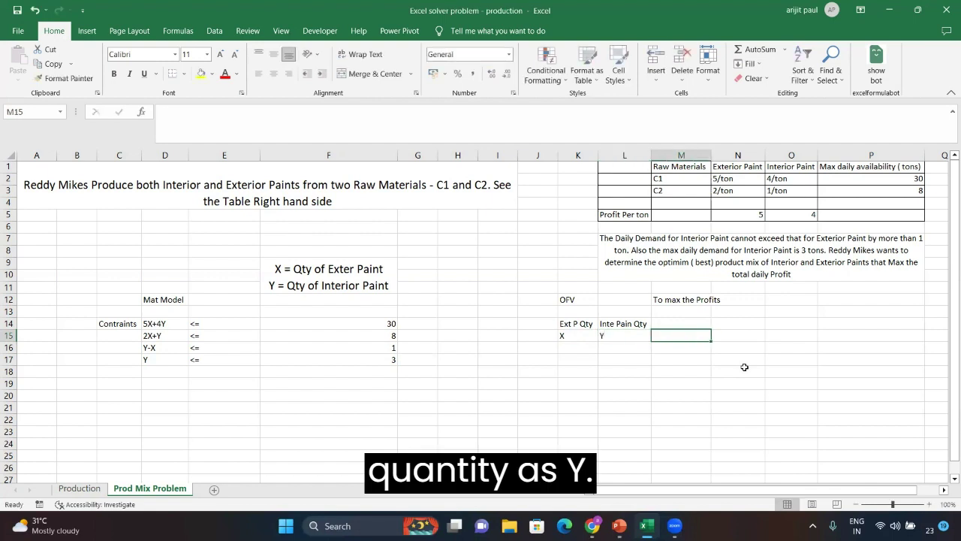
key("Left")
key("Return")
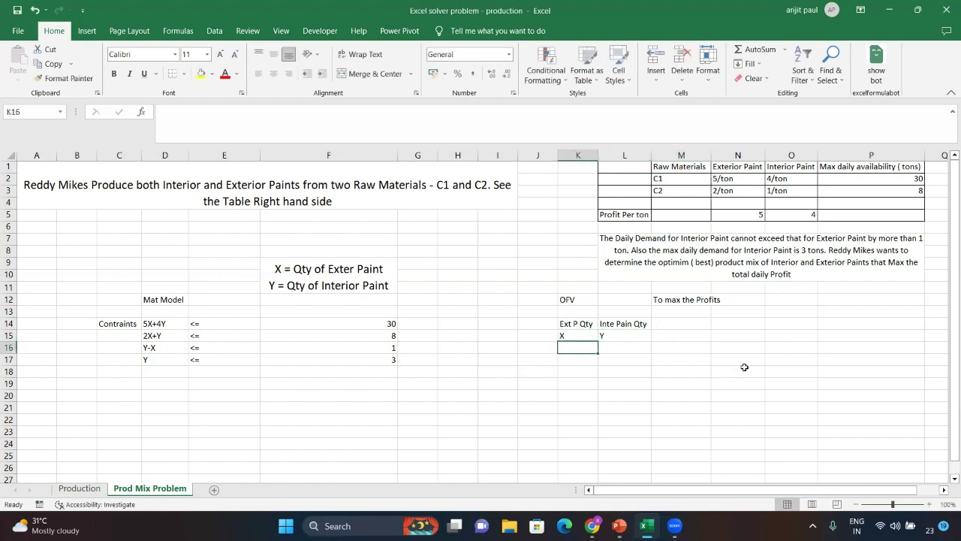
Step: Fill the decision variable cells K16:L16 with yellow and label them "DV" in J16
left_click_drag(582, 348, 614, 350)
left_click(212, 74)
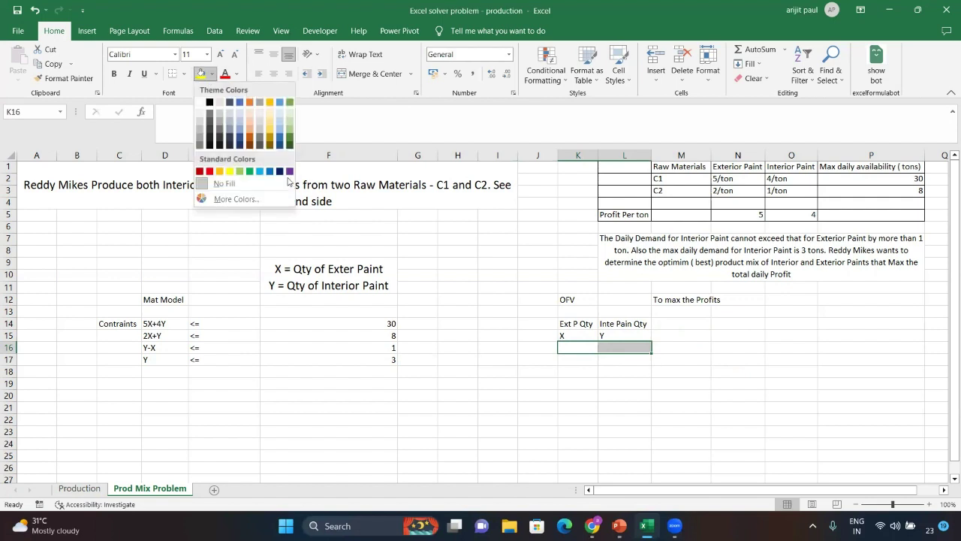
left_click(230, 171)
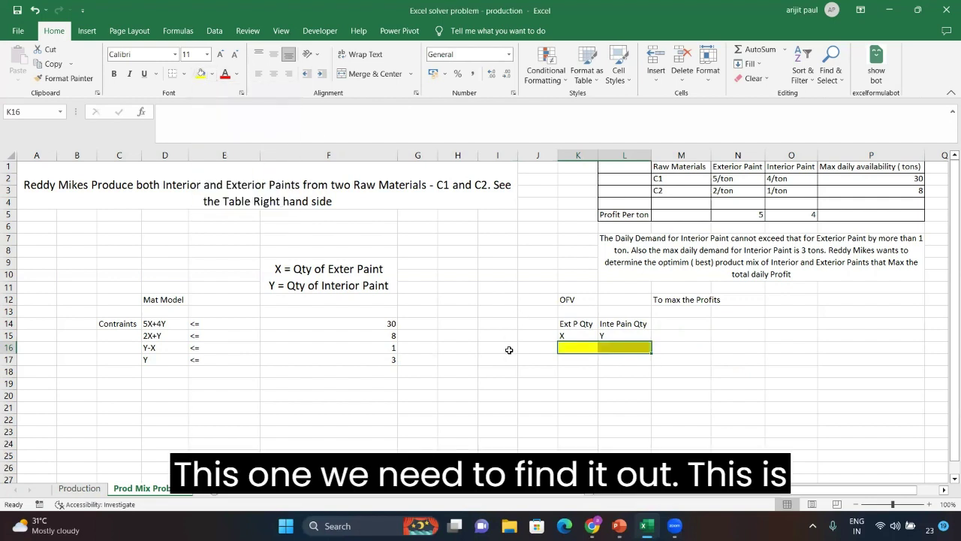
left_click(537, 347)
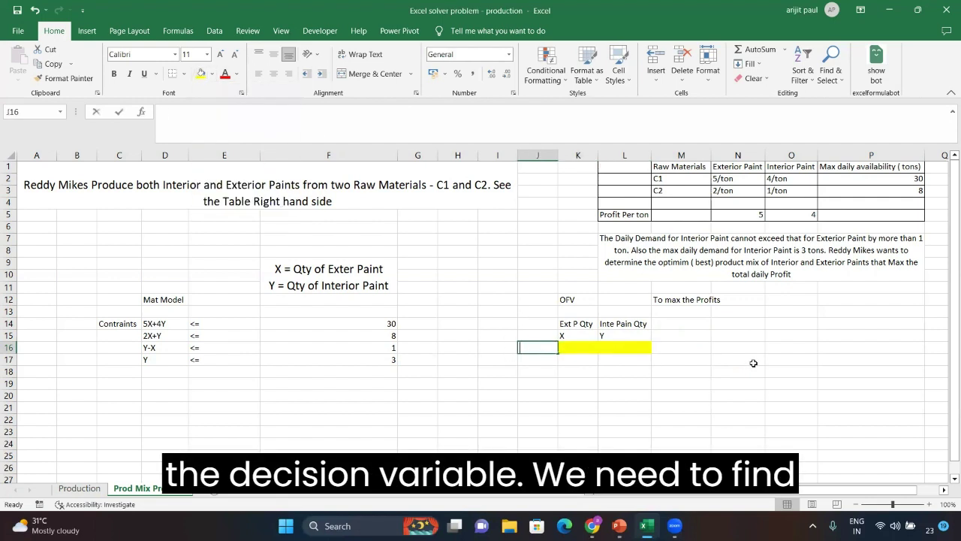
type("DV")
key("Tab")
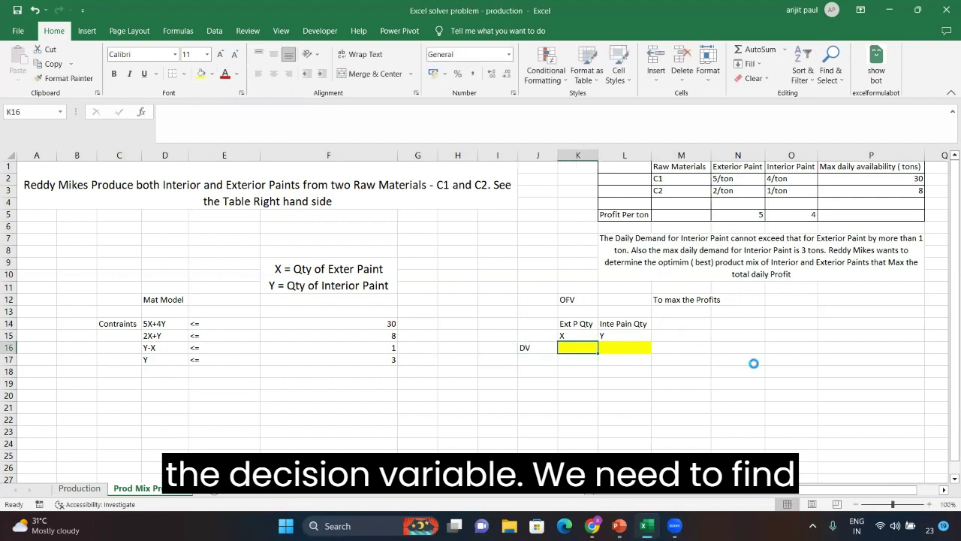
left_click(572, 339)
left_click_drag(572, 338, 620, 347)
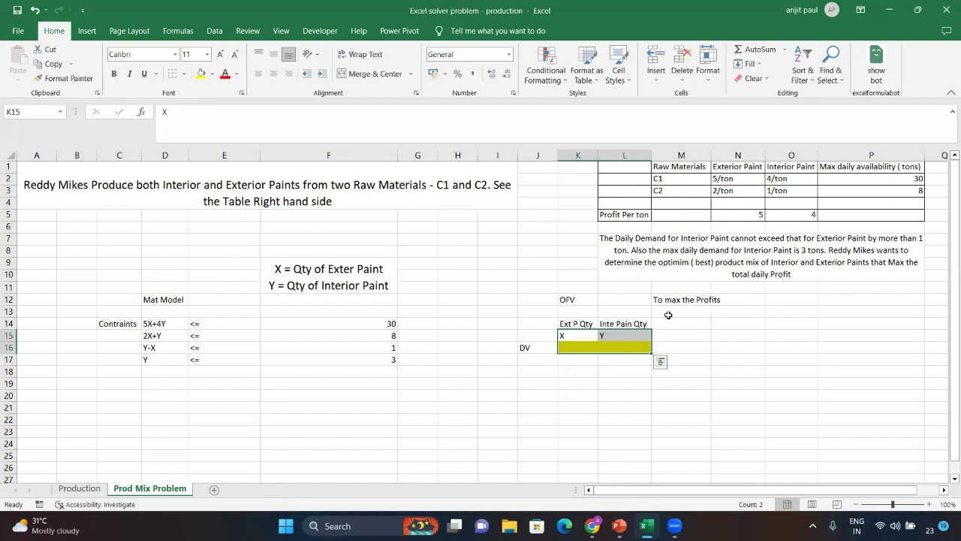
left_click_drag(580, 345, 632, 345)
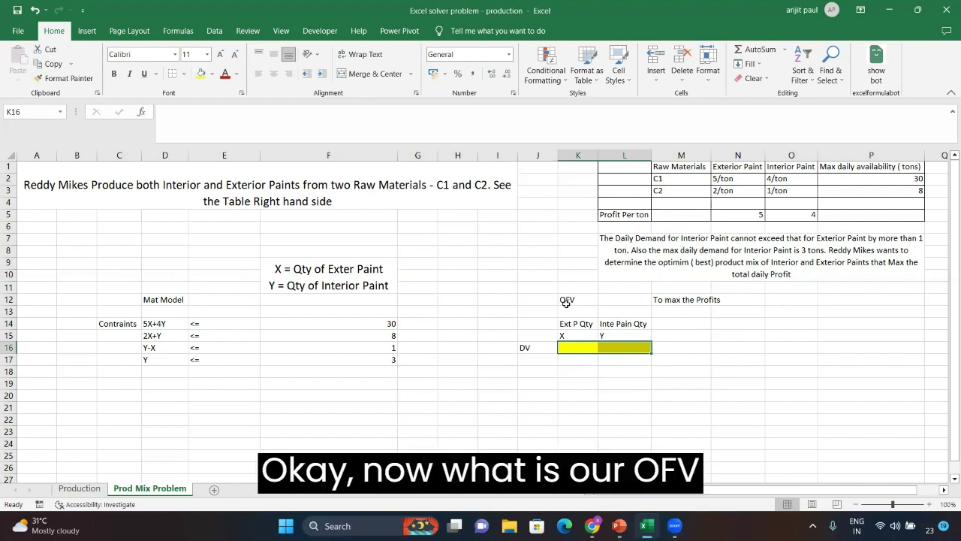
Step: Enter the total profit formula =(K16*N5)+(L16*O5) in L12 as the objective function value
left_click(614, 302)
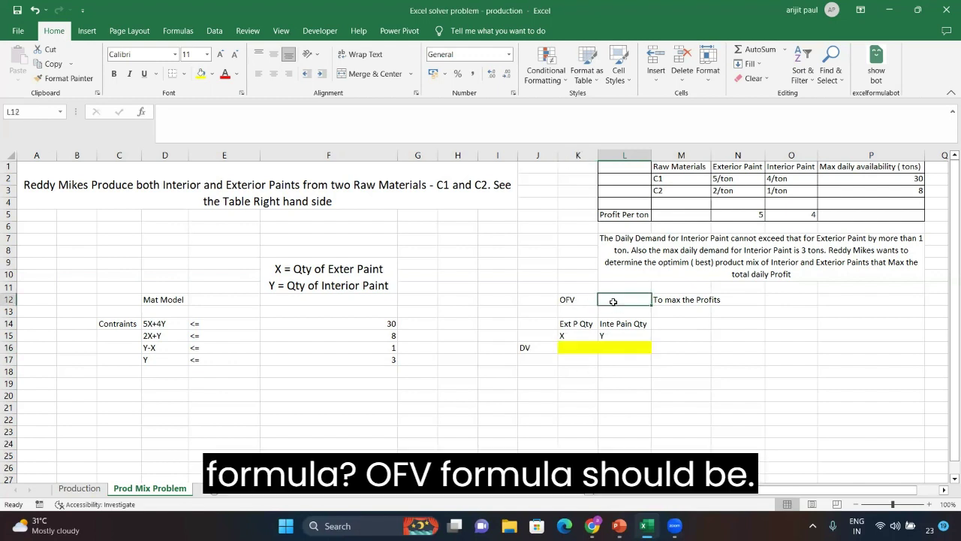
type("=")
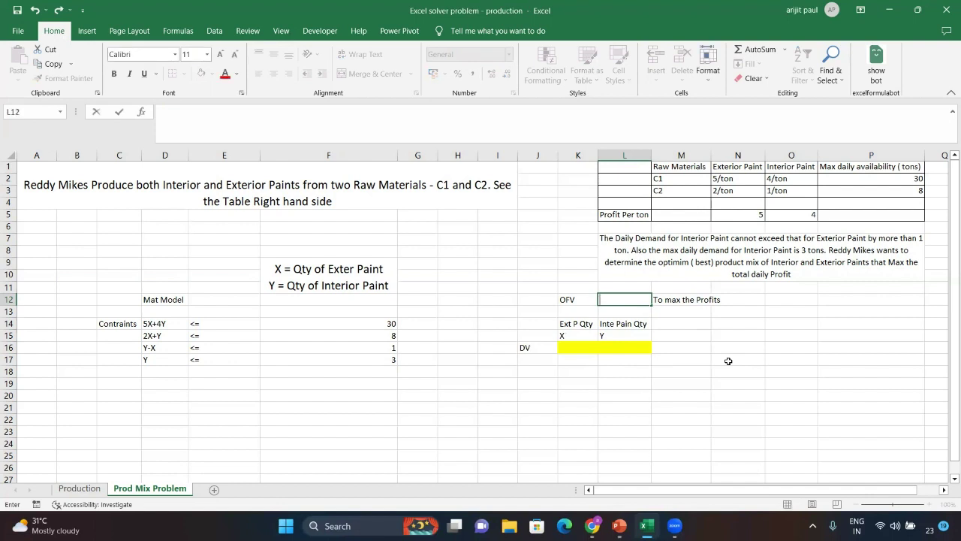
type("(")
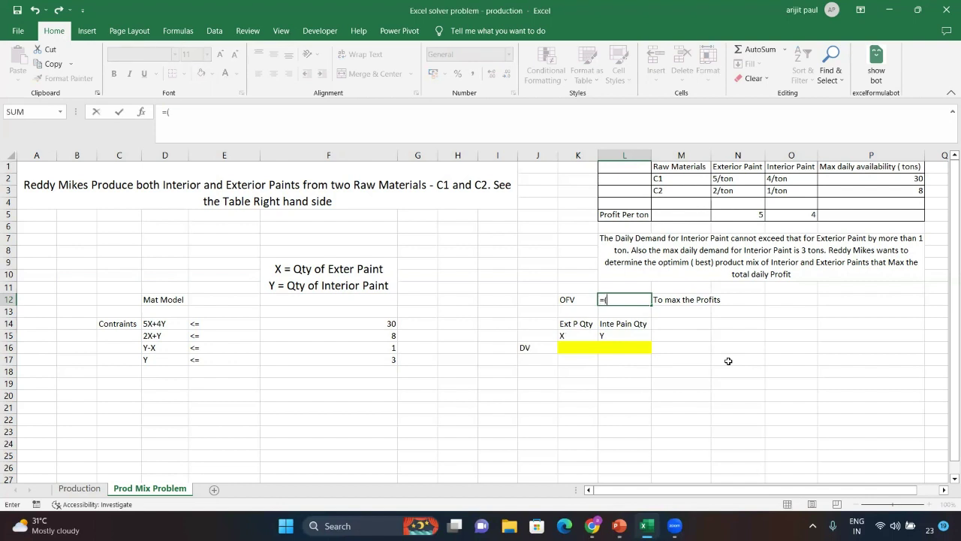
left_click(573, 346)
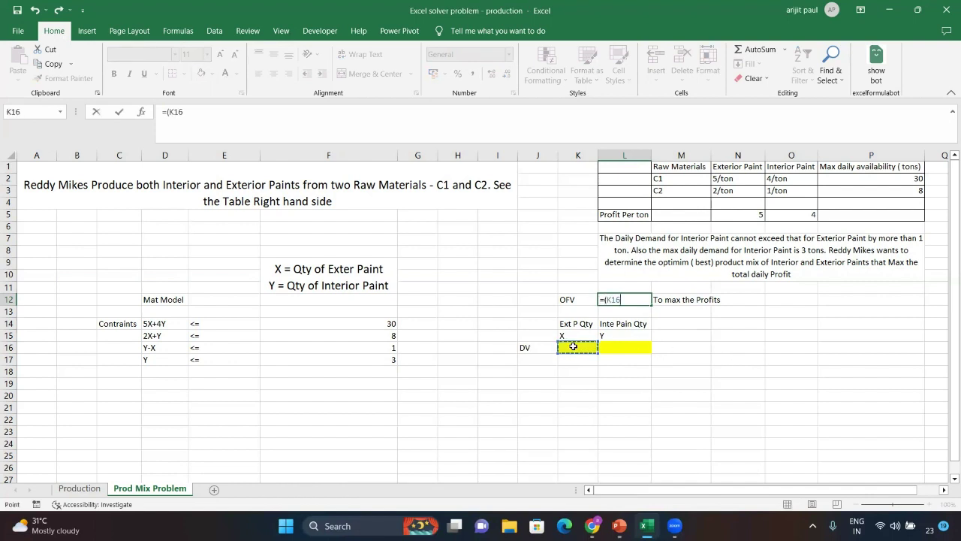
type("*")
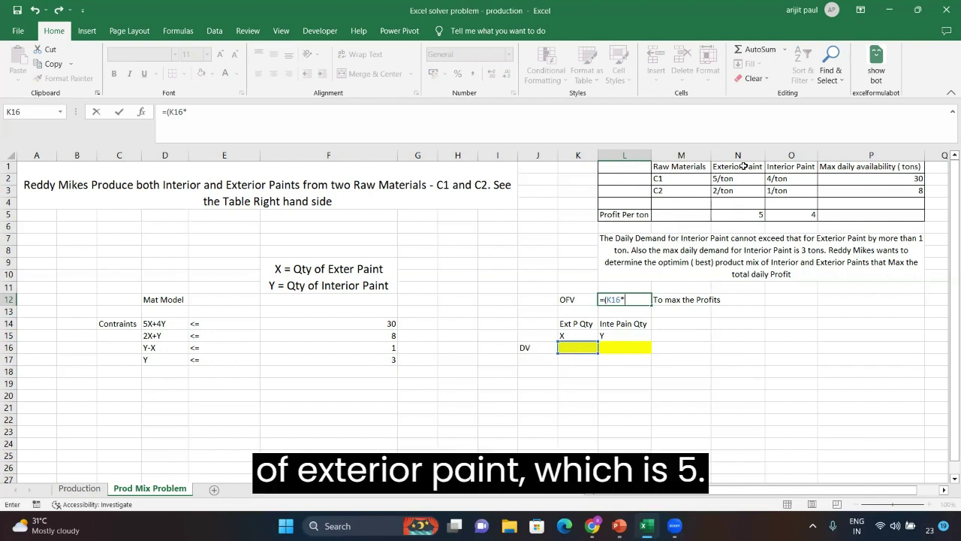
left_click(746, 214)
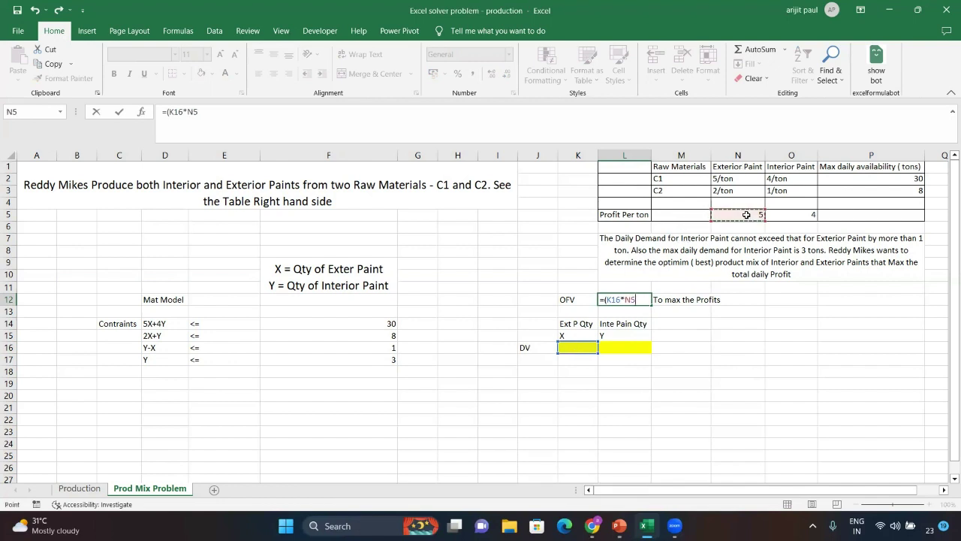
type(")")
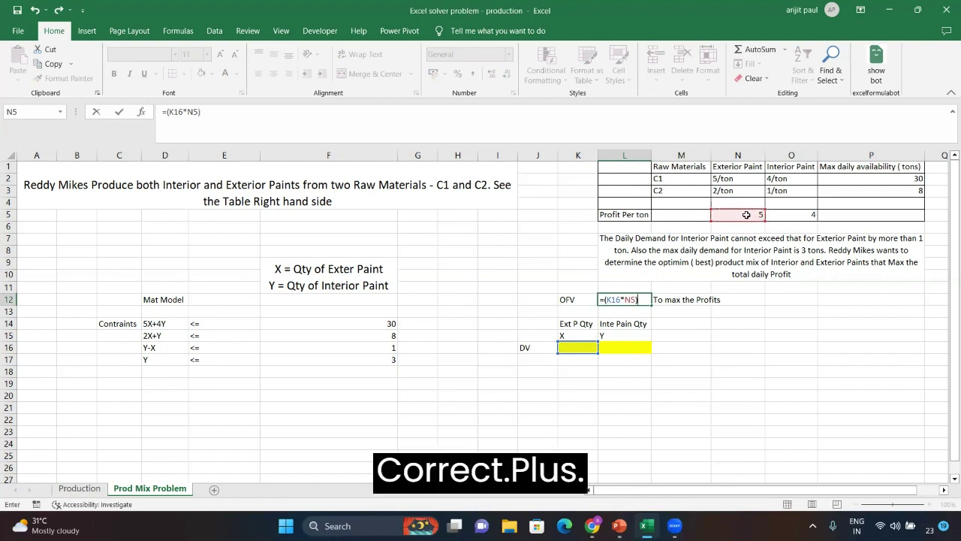
type("+")
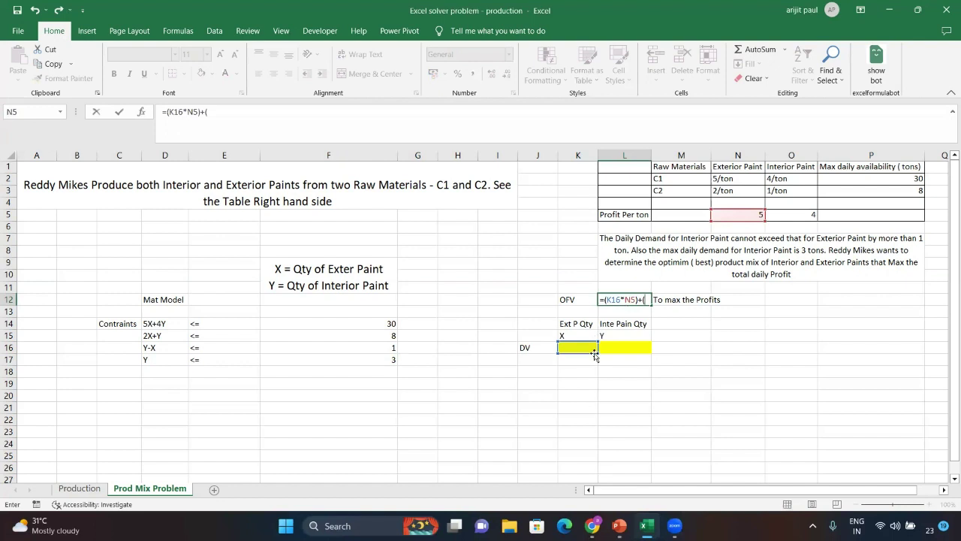
type("(")
left_click(626, 346)
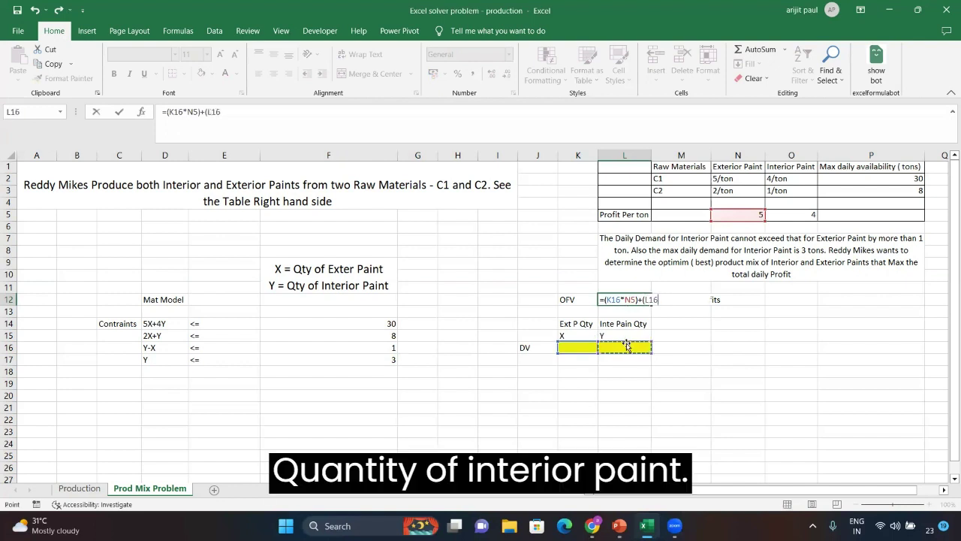
type("*")
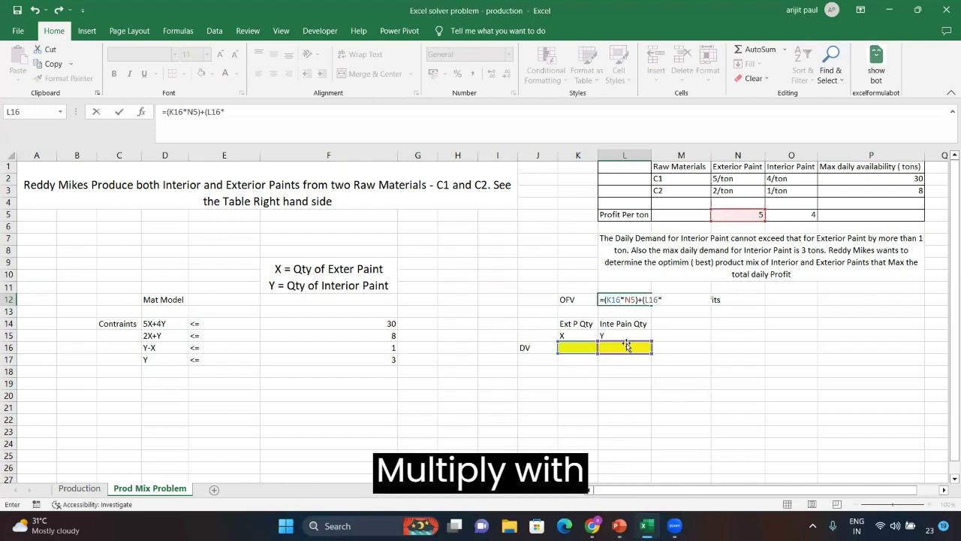
left_click(787, 213)
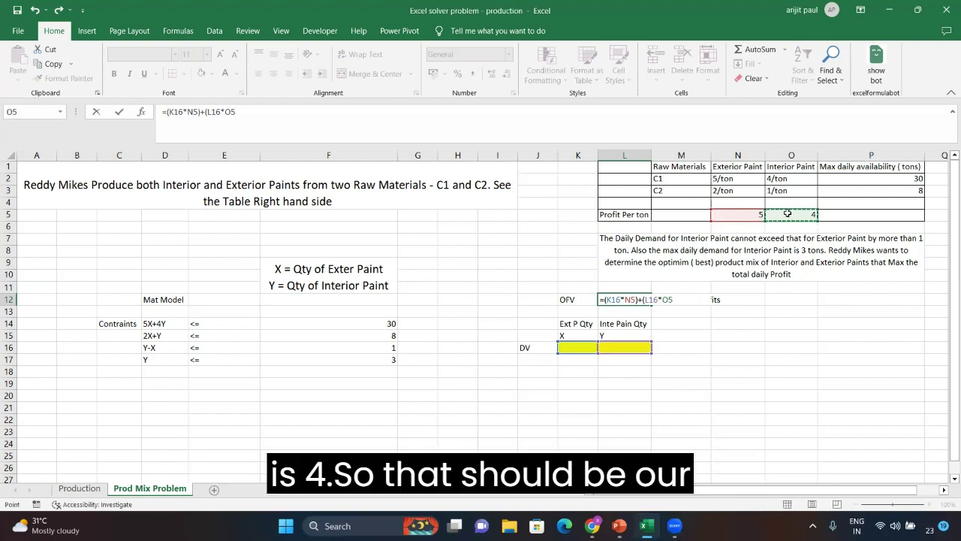
type(")")
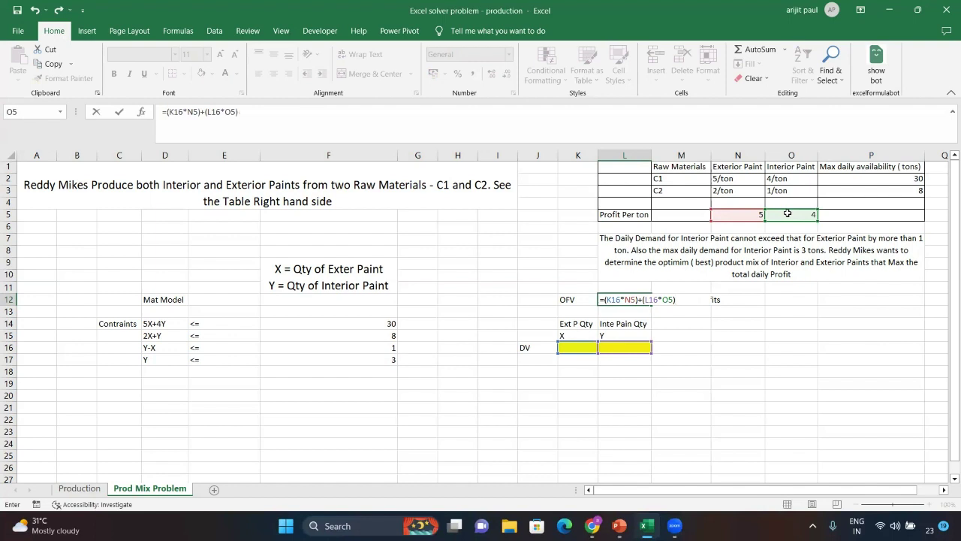
key("Tab")
Step: Fill the objective value cell L12 with yellow and save the workbook
key("Left")
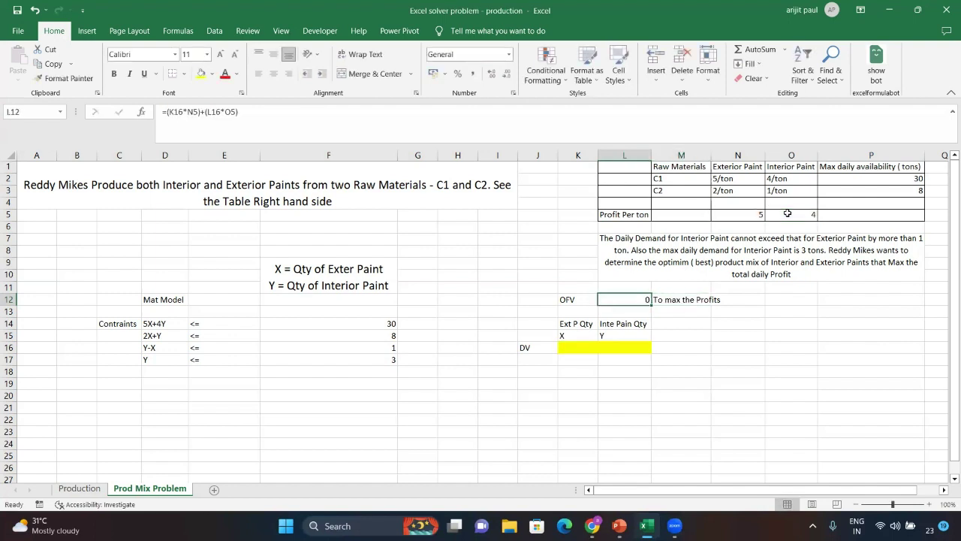
left_click(201, 72)
key("ctrl+s")
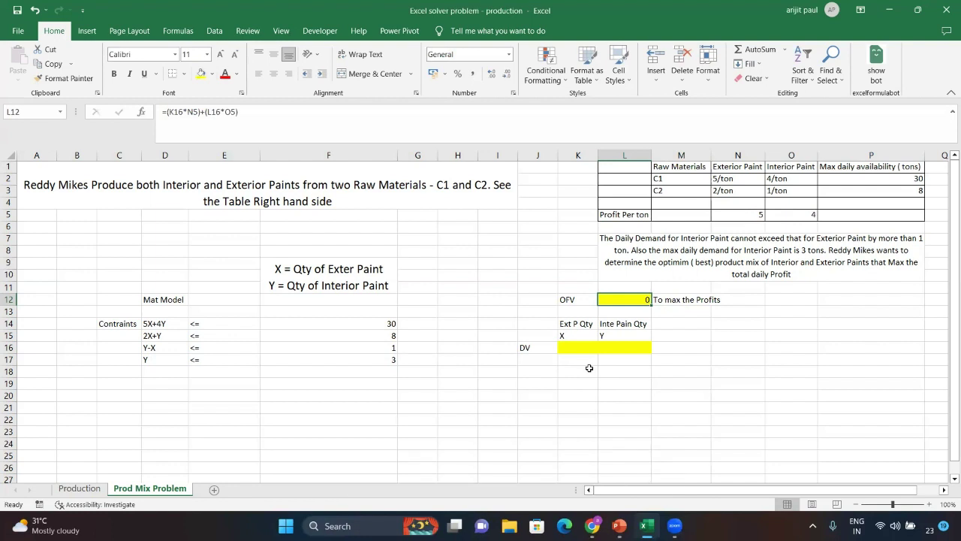
Step: Enter the label "Constraints" in I18 and autofit the width of column I
left_click(524, 374)
key("Left")
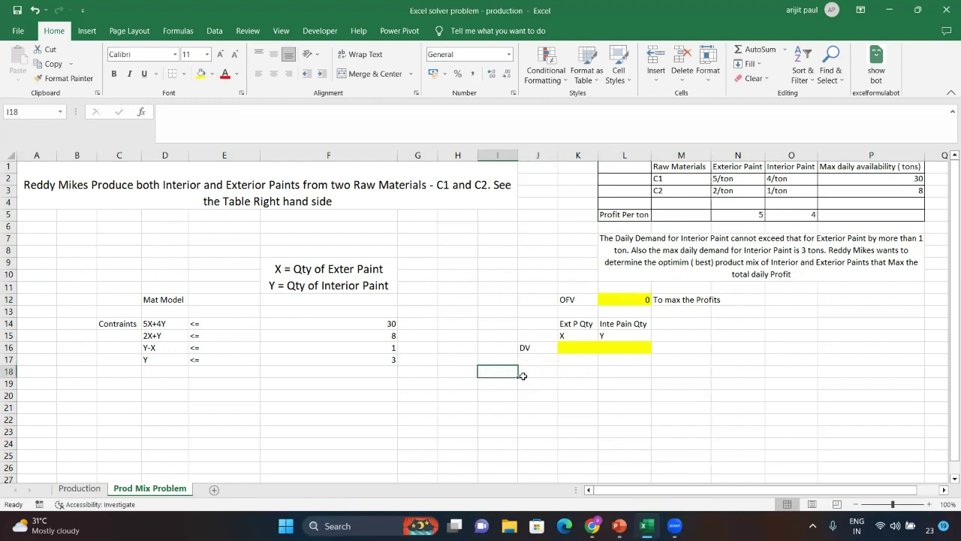
type("Constraints")
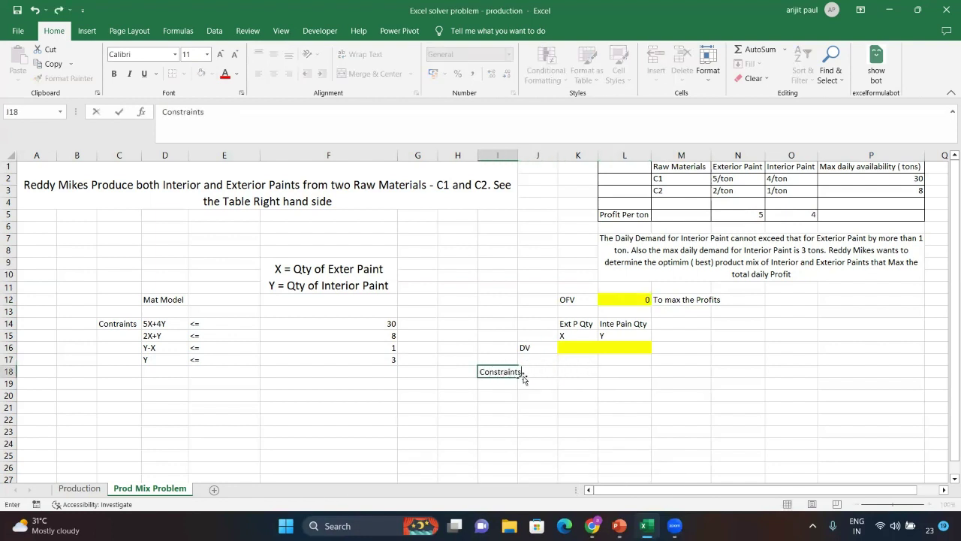
key("Tab")
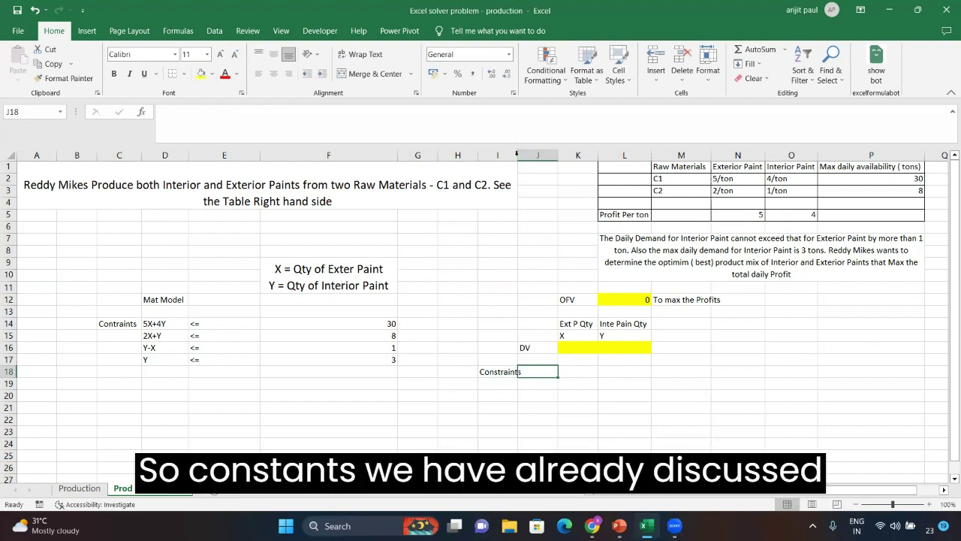
double_click(517, 154)
Step: Enter the first constraint formula =(5*K16)+(4*L16) in L18
key("Right")
key("Right")
key("Right")
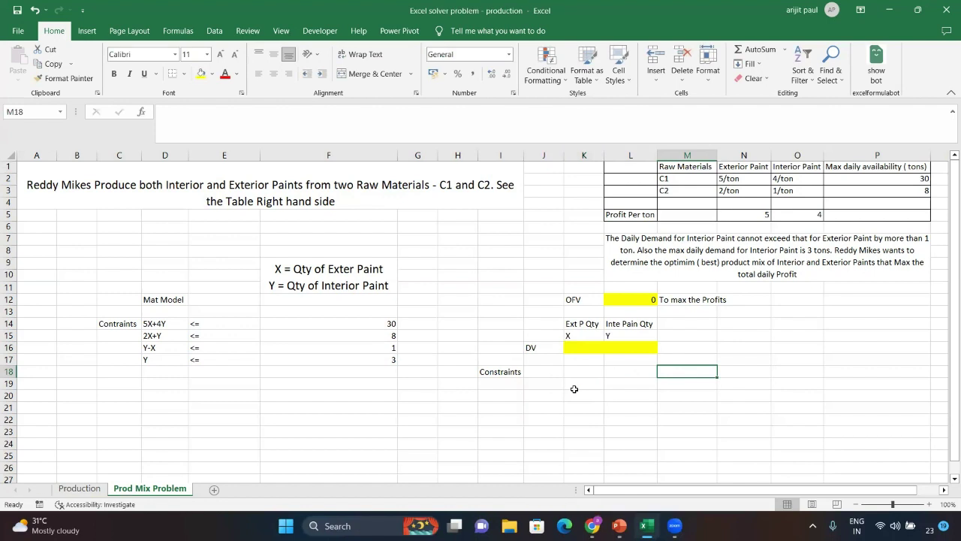
key("Right")
key("Left")
key("Left")
key("Right")
key("Left")
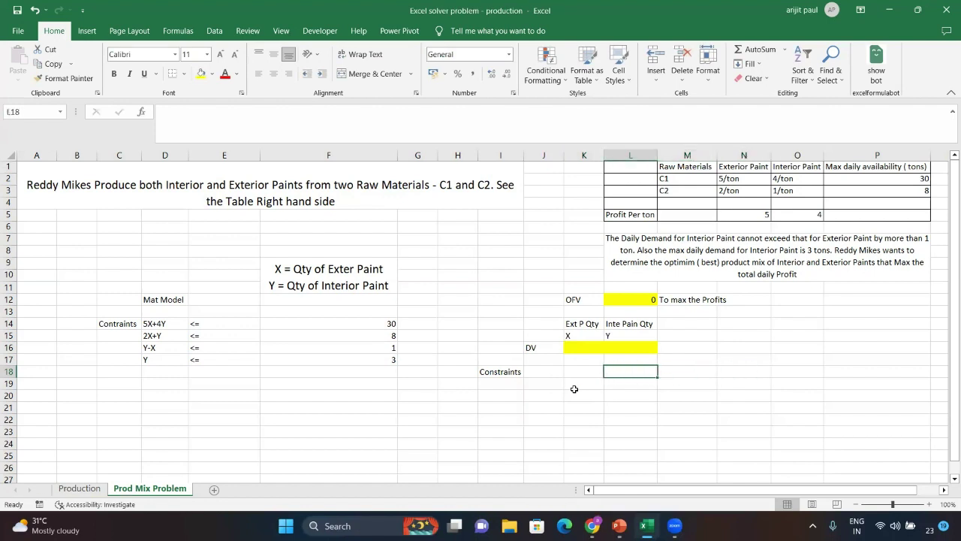
type("=")
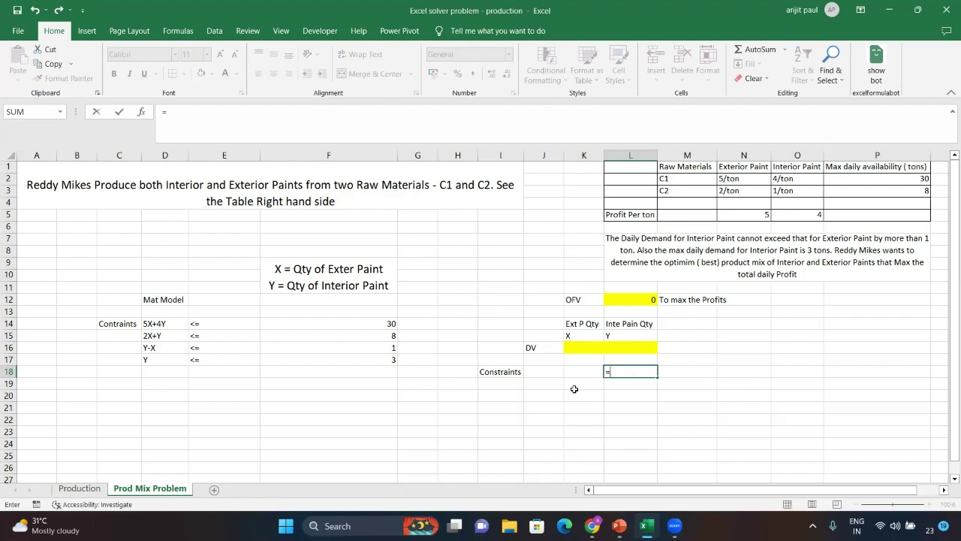
type("(")
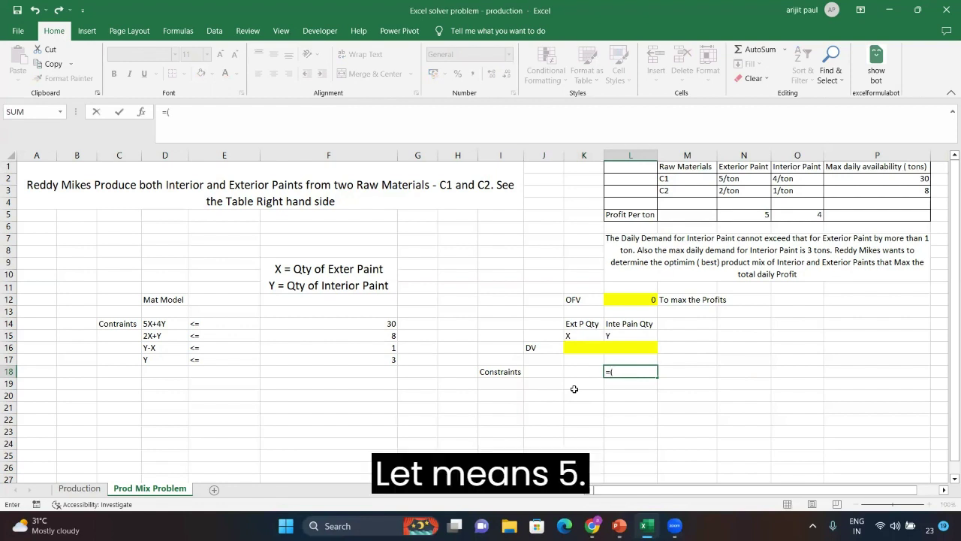
type("5")
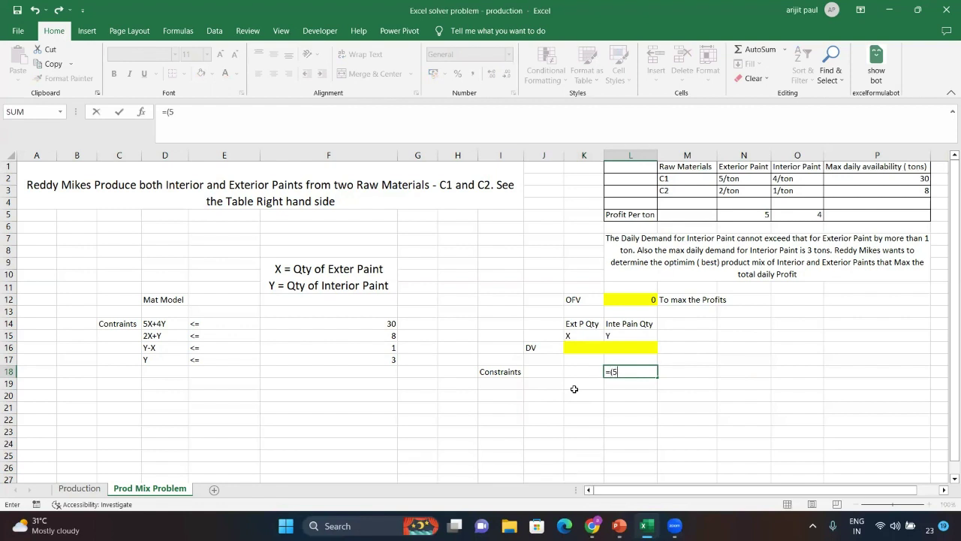
type("*")
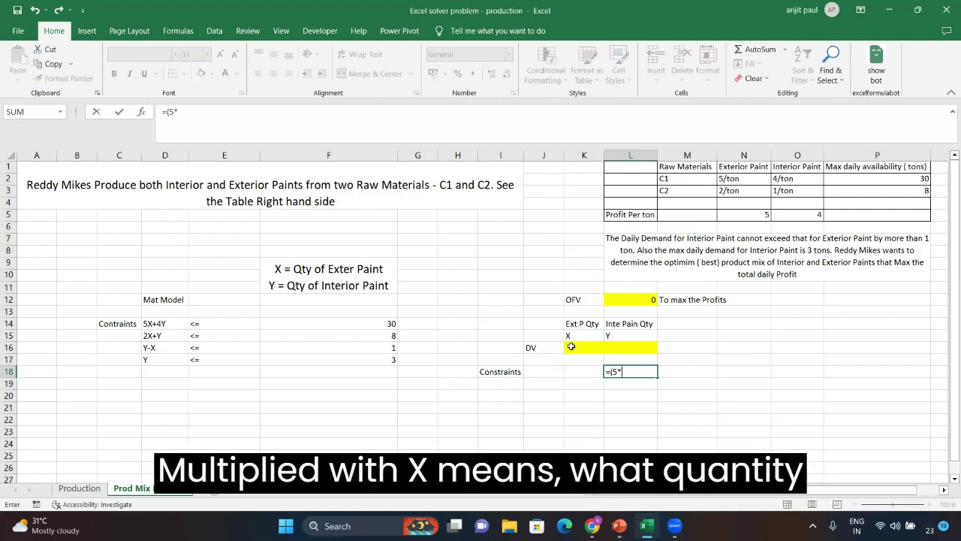
left_click(575, 347)
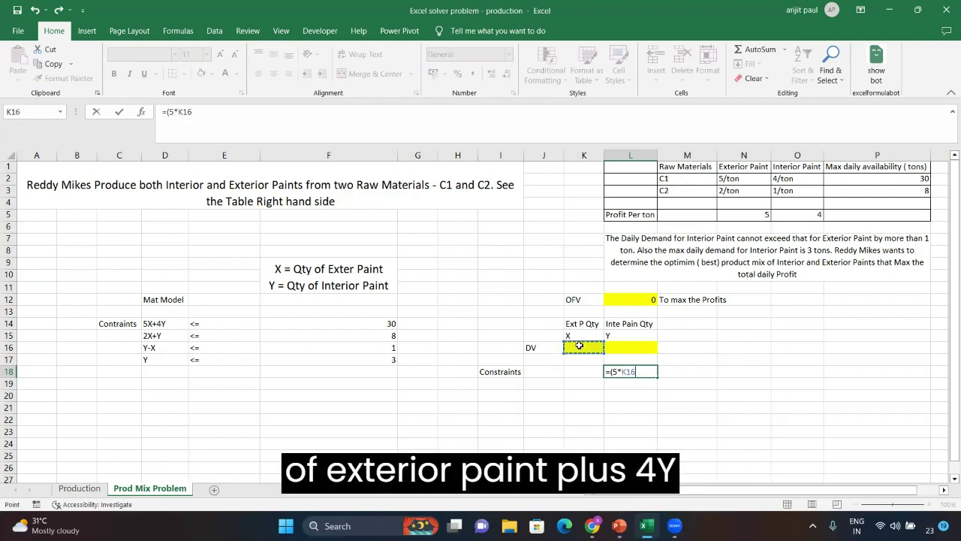
type(")+(4")
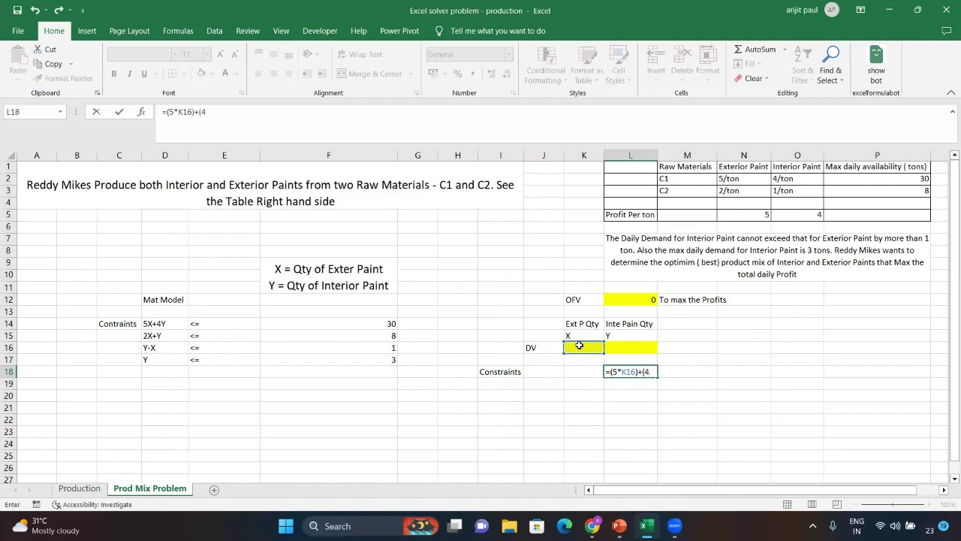
type("*")
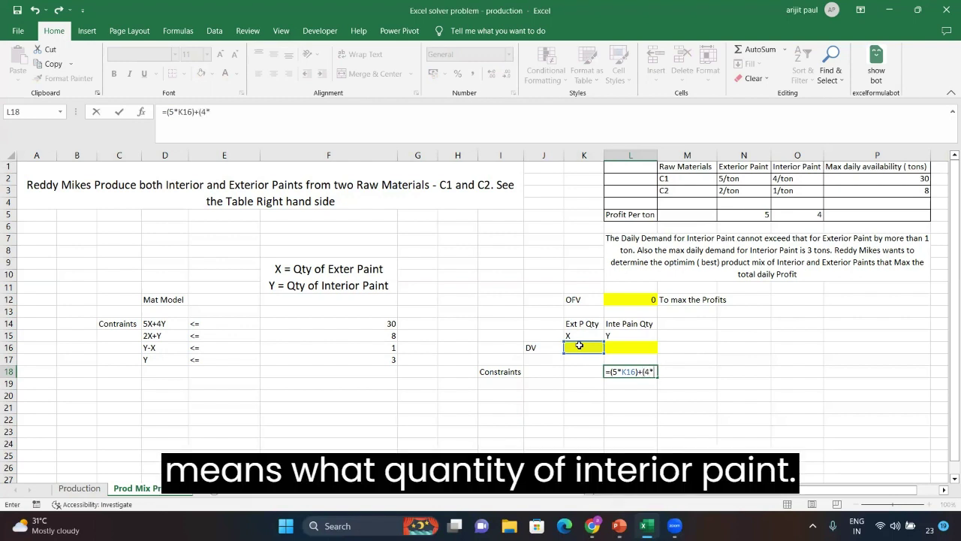
left_click(631, 346)
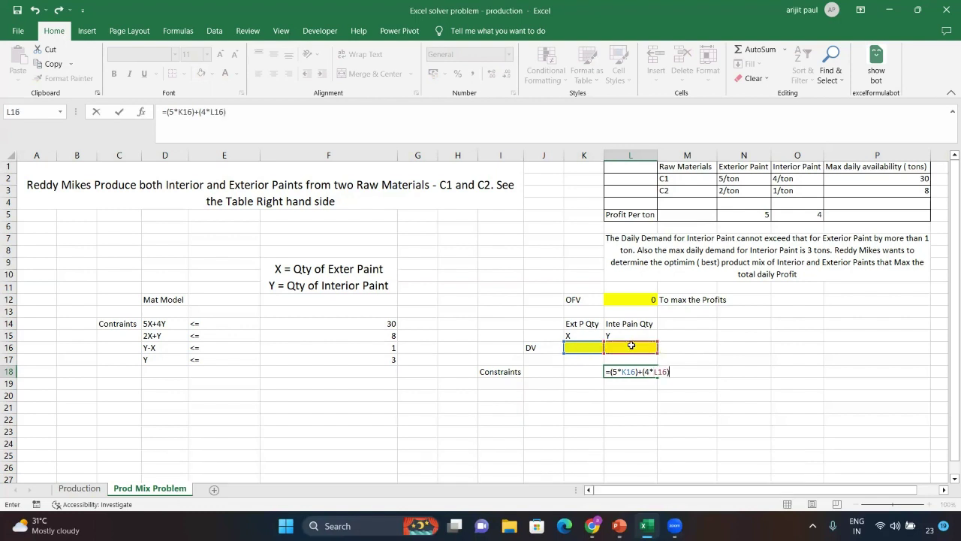
key("Tab")
Step: Complete the first constraint row with "<=" in M18 and the limit 30 in N18
type("<")
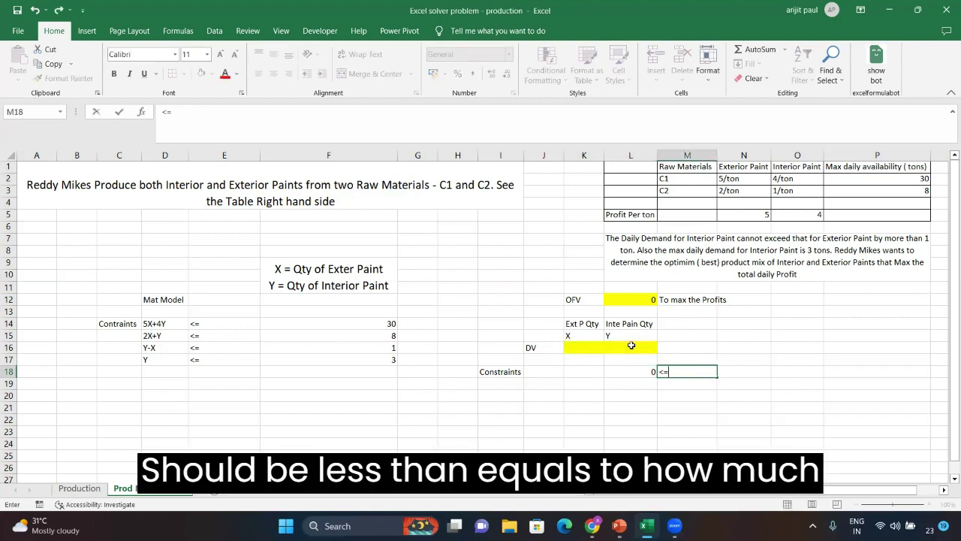
key("Right")
type("30")
key("Right")
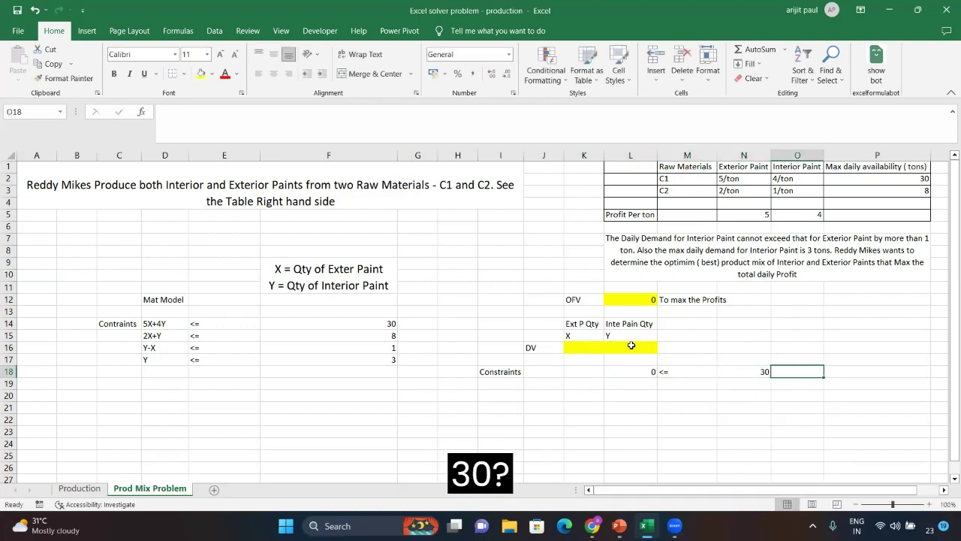
Step: Enter the second constraint formula =(2*K16)+L16 in L19
key("Left")
key("Left")
key("Left")
key("Down")
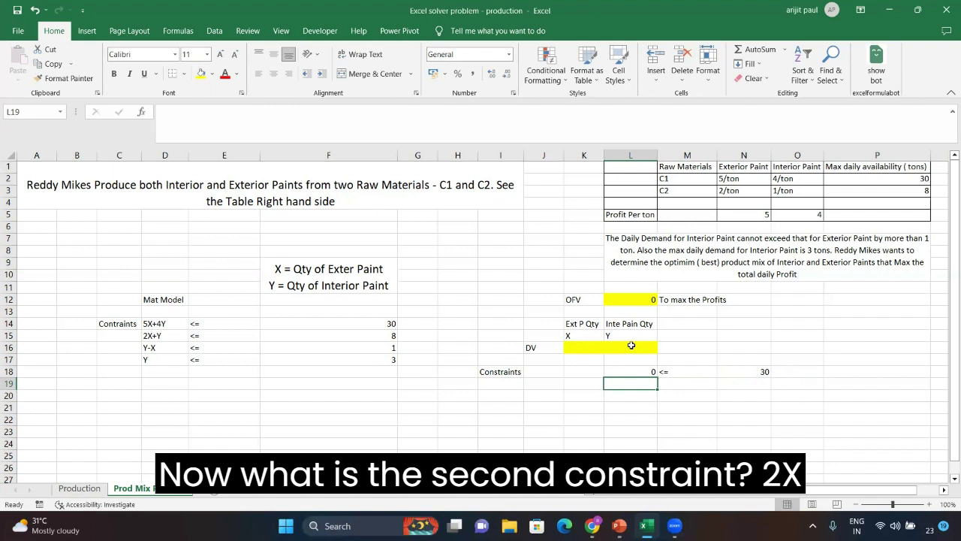
type("=(")
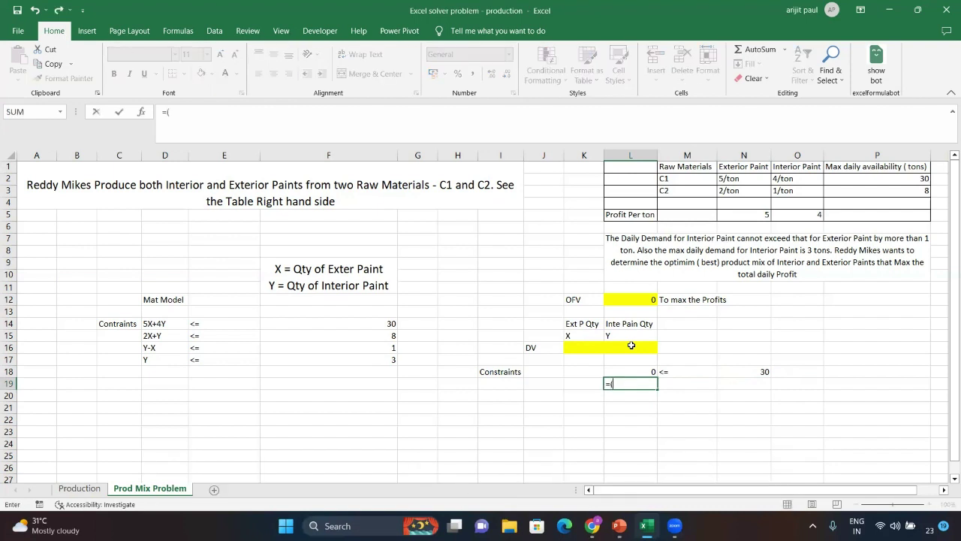
type("2*")
left_click(583, 345)
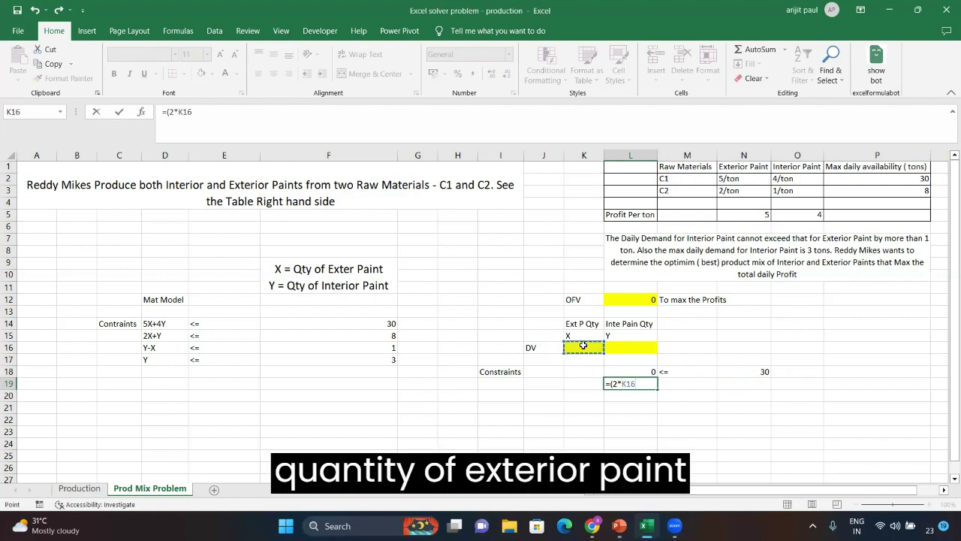
type(")+")
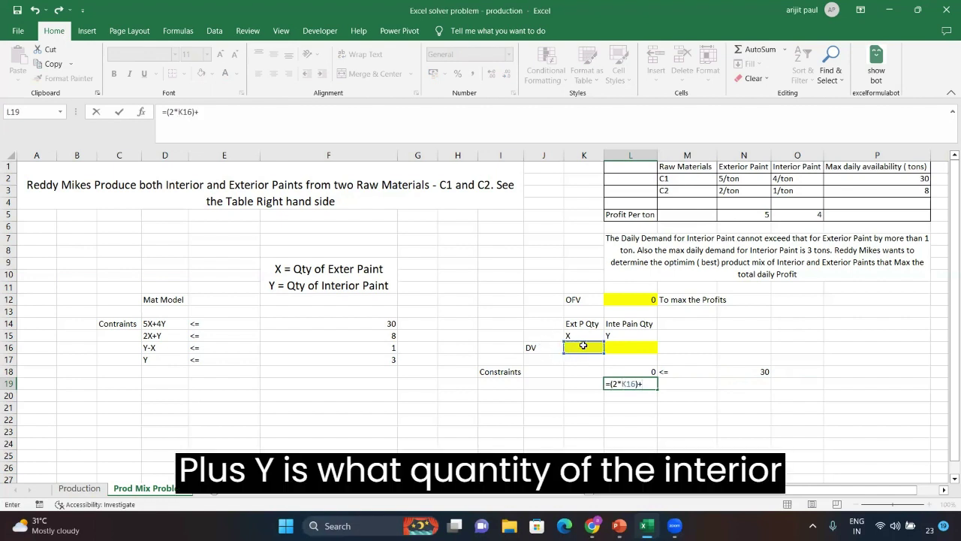
left_click(629, 345)
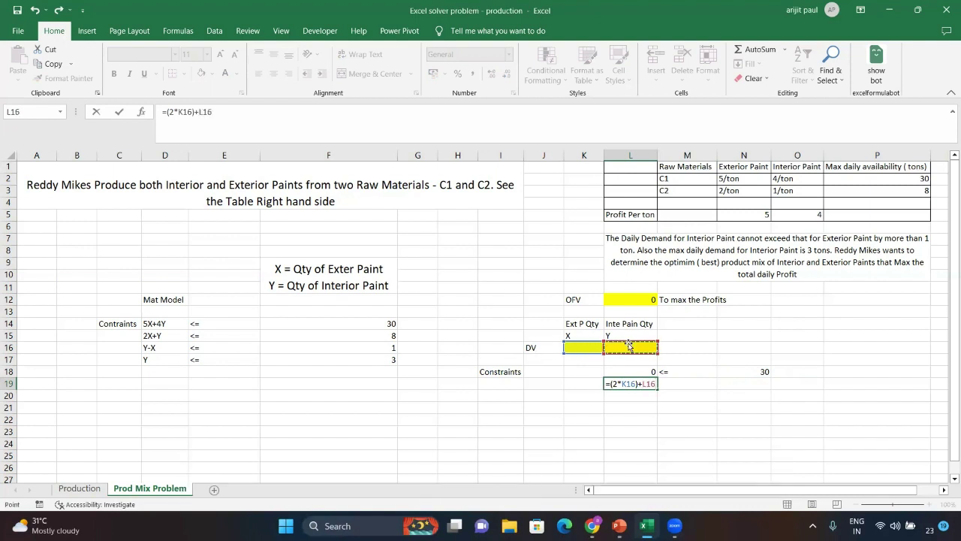
key("Tab")
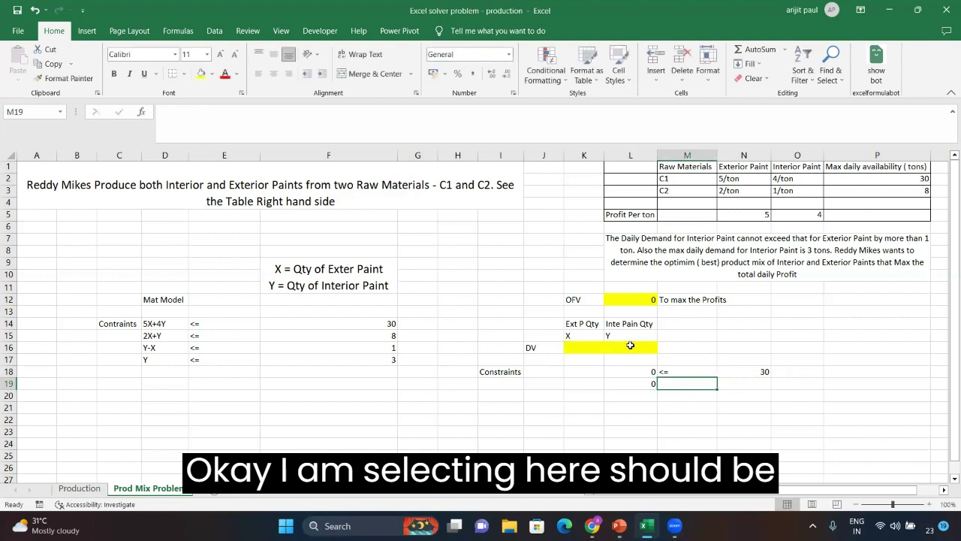
Step: Complete the second constraint row with "<=" in M19 and the limit 8 in N19
type("<=")
key("Tab")
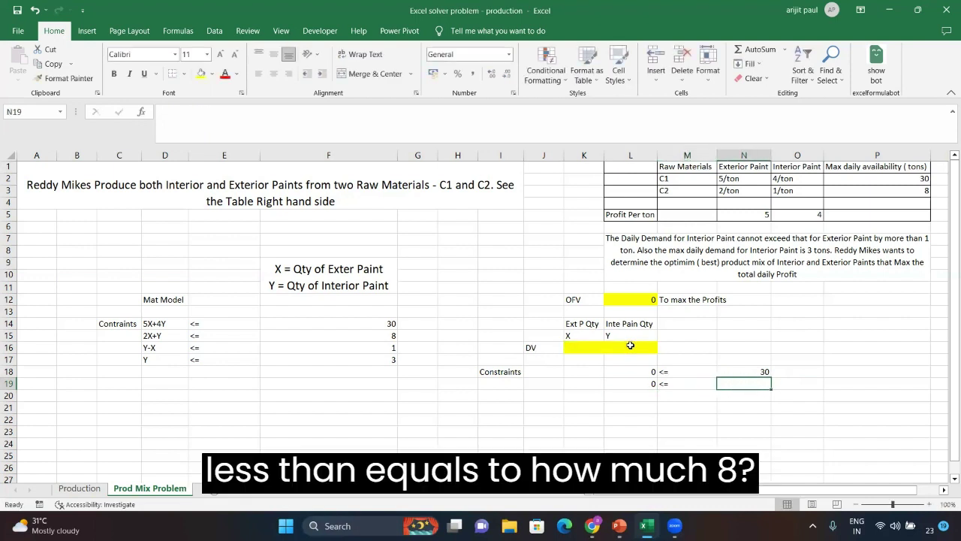
type("8")
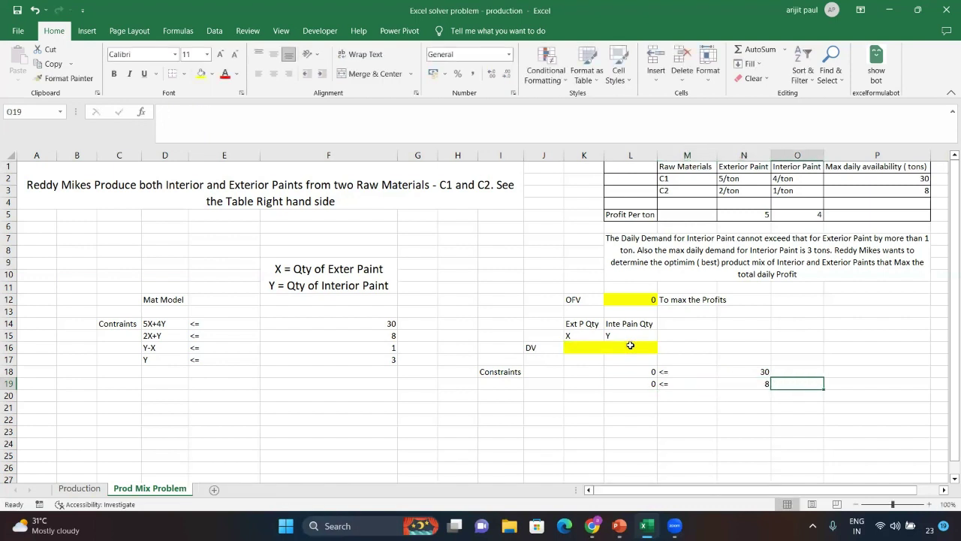
key("Return")
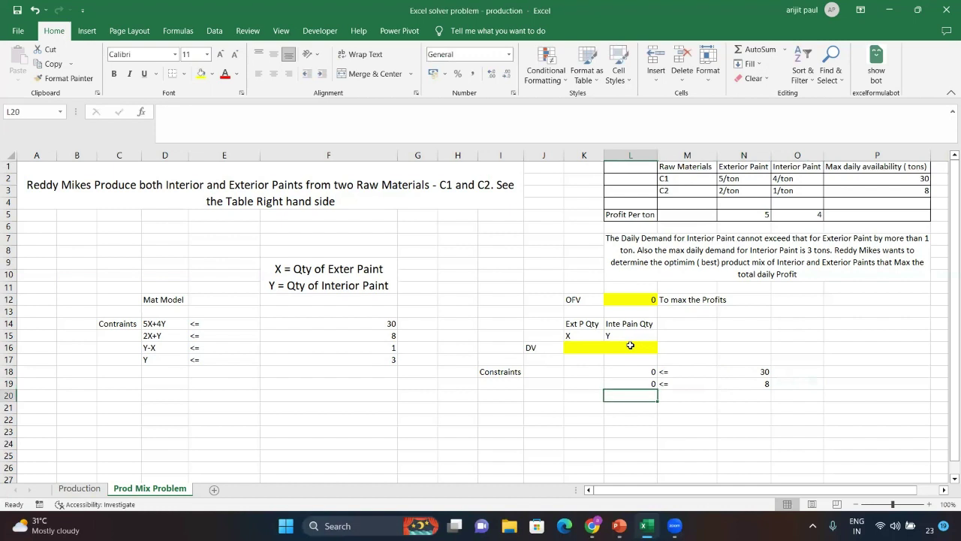
Step: Enter the third constraint formula =L16-K16 in L20 for interior minus exterior paint quantity
type("=")
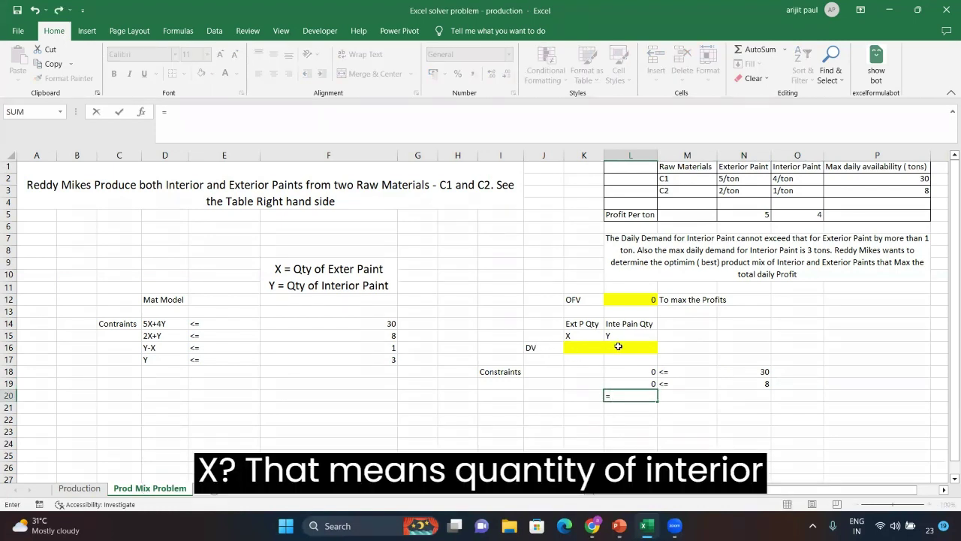
left_click(624, 346)
type("-")
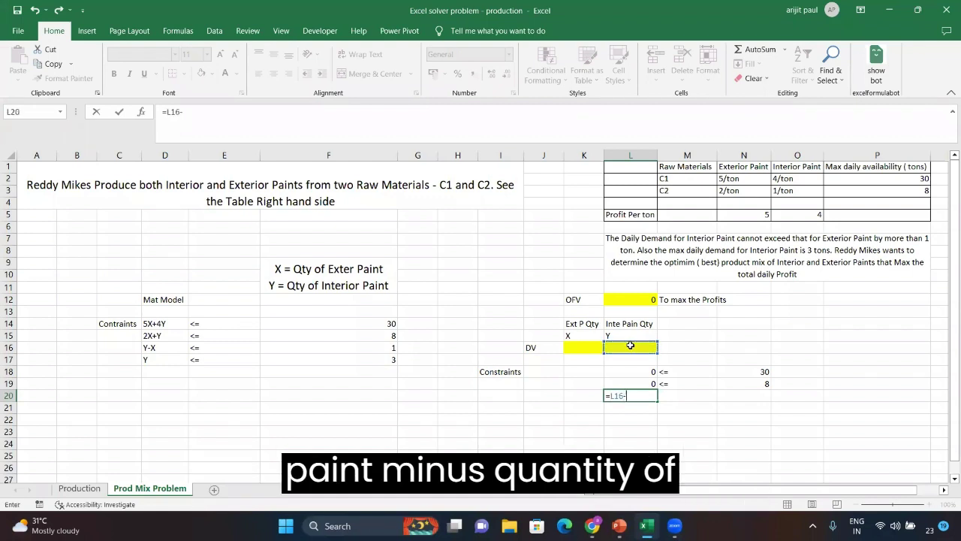
left_click(585, 345)
key("Tab")
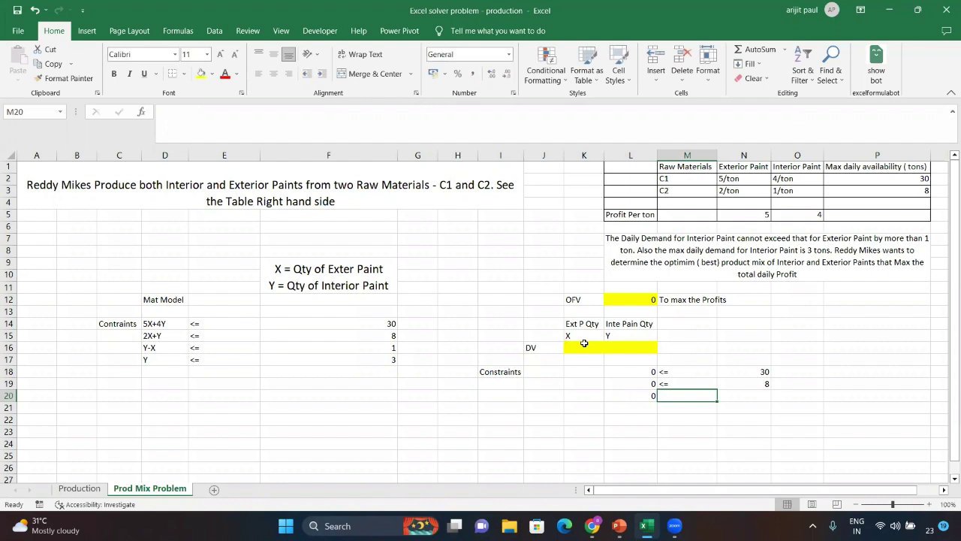
Step: Complete the third constraint row with "<=" in M20 and the limit 1 in N20
type("<=")
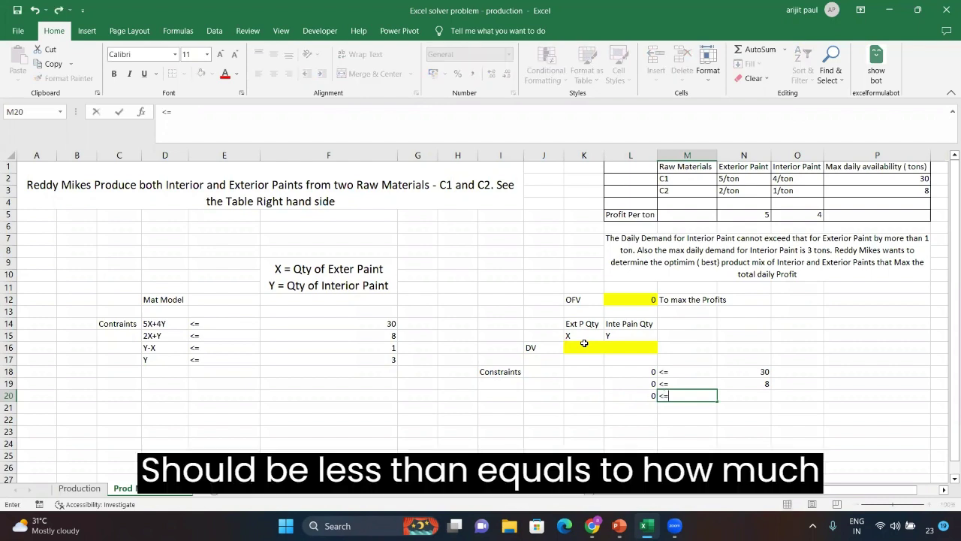
key("Tab")
type("1")
key("Tab")
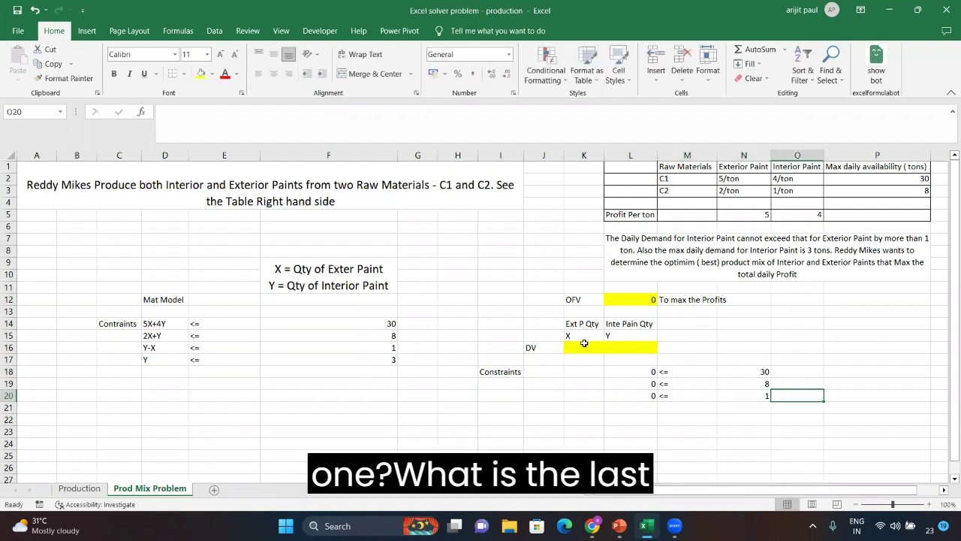
Step: Enter the fourth constraint formula =L16 in L21, referencing the interior paint quantity
key("Left")
key("Left")
key("Left")
key("Down")
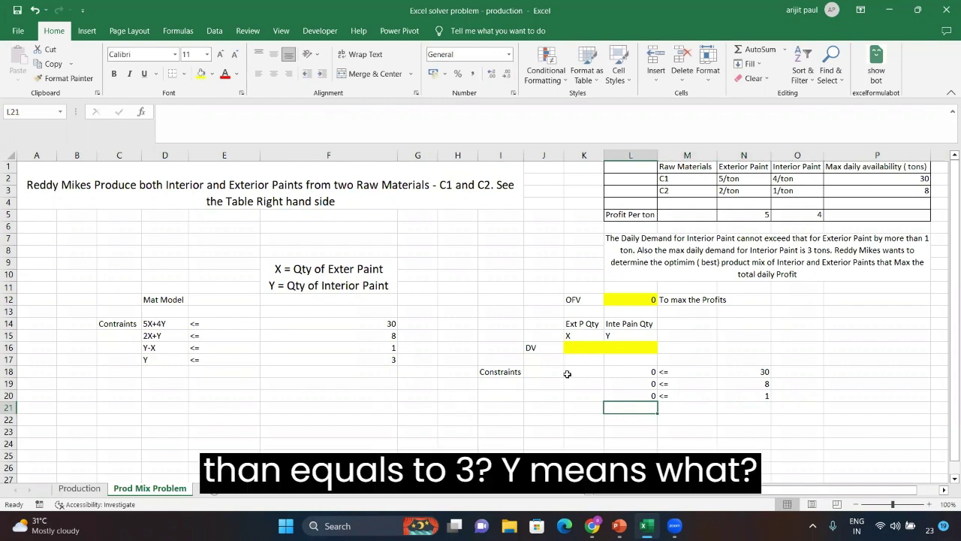
type("=")
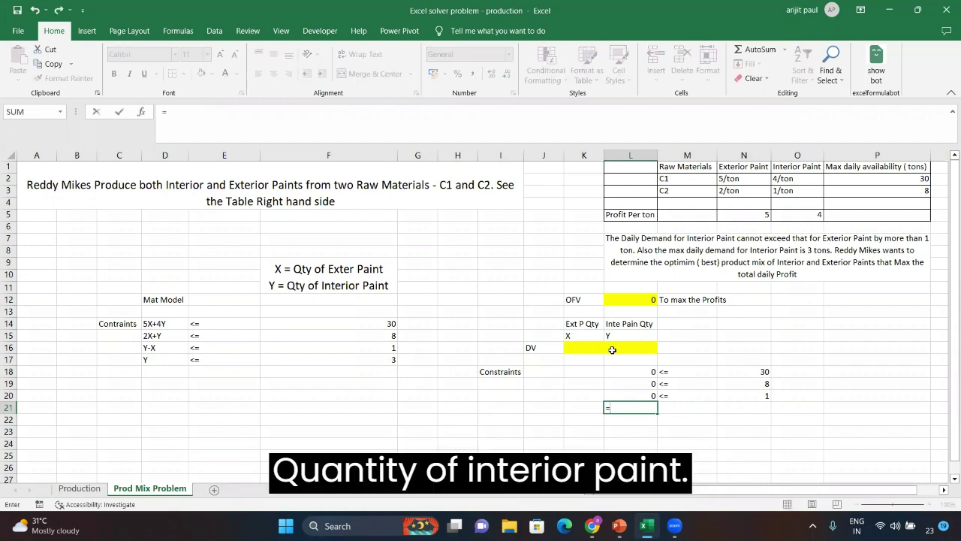
left_click(633, 345)
key("Tab")
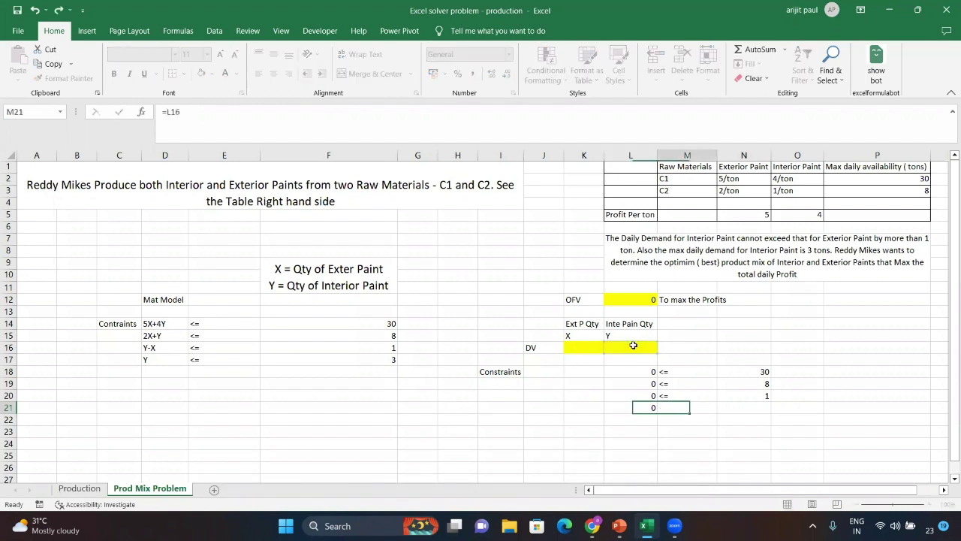
Step: Complete the fourth constraint row with "<=" in M21 and the limit 3 in N21
type("<=")
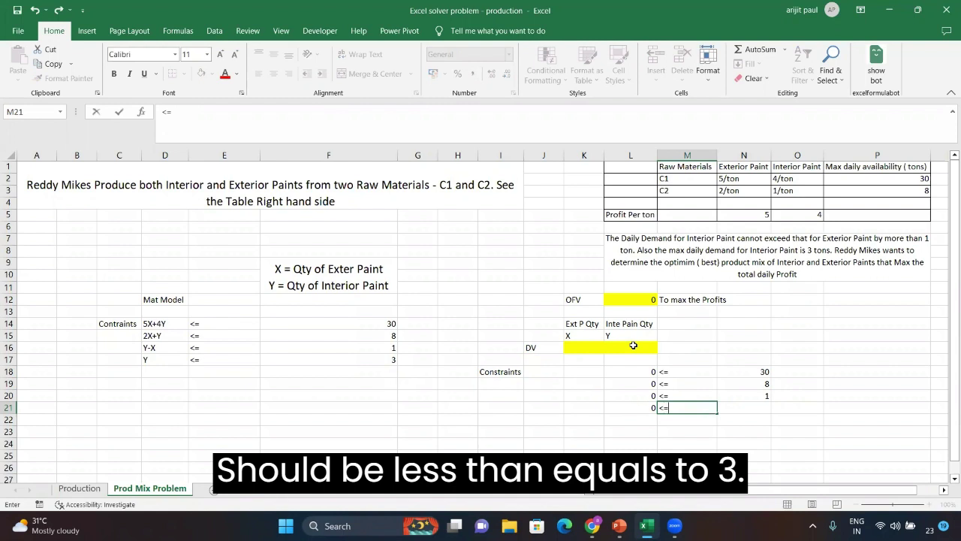
key("Tab")
type("3")
key("Tab")
key("Left")
key("Left")
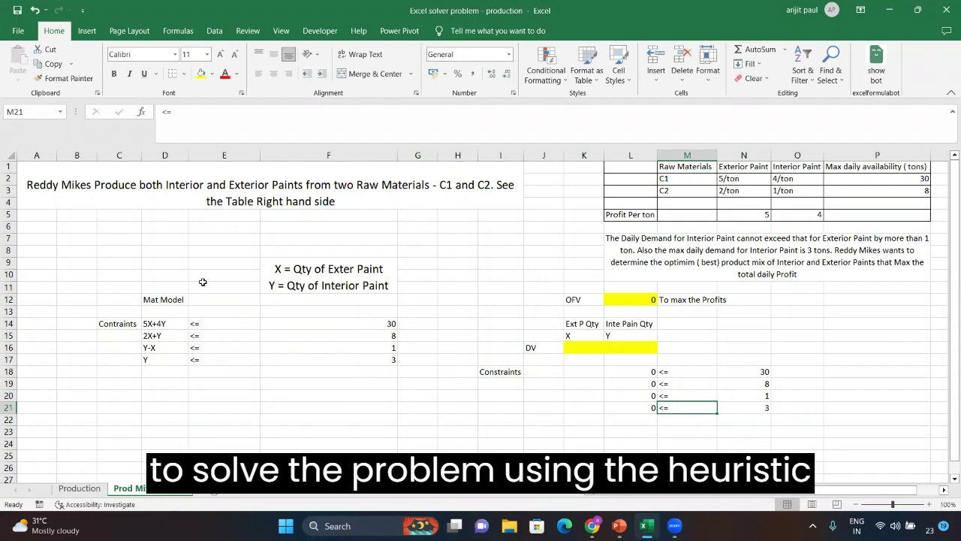
Step: Review the Production sheet's table of feasible and infeasible solutions and its model with objective value, decision variables and constraints
left_click(79, 488)
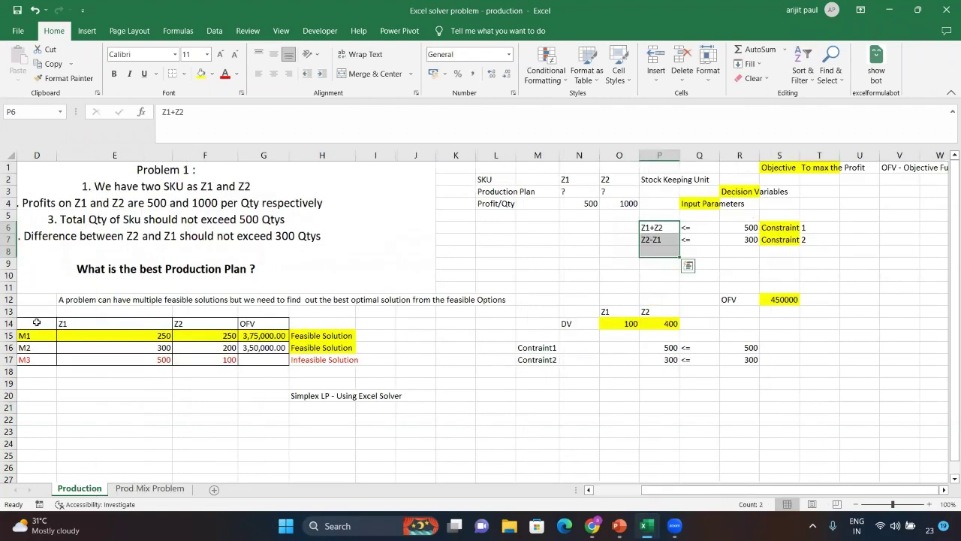
left_click_drag(33, 321, 293, 373)
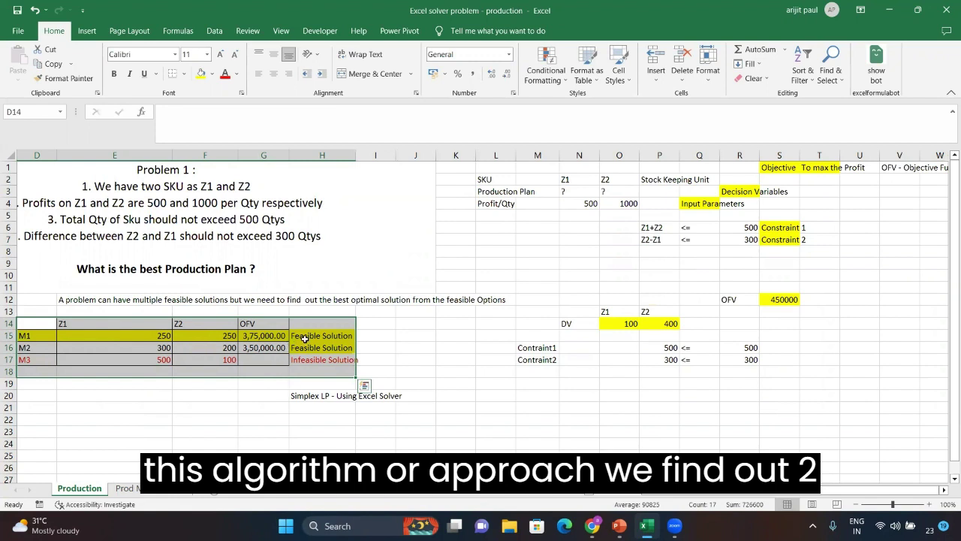
left_click_drag(309, 338, 310, 349)
left_click(316, 360)
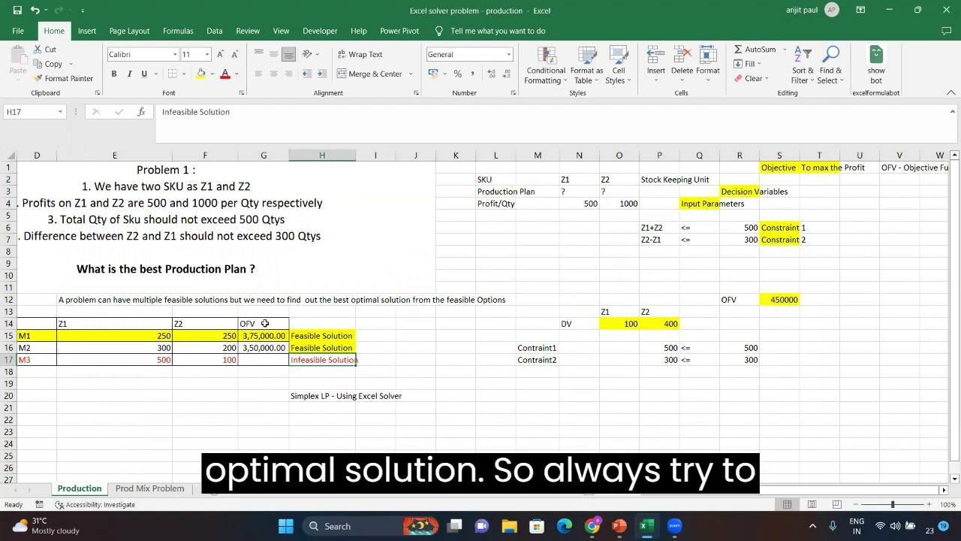
left_click_drag(534, 275, 779, 367)
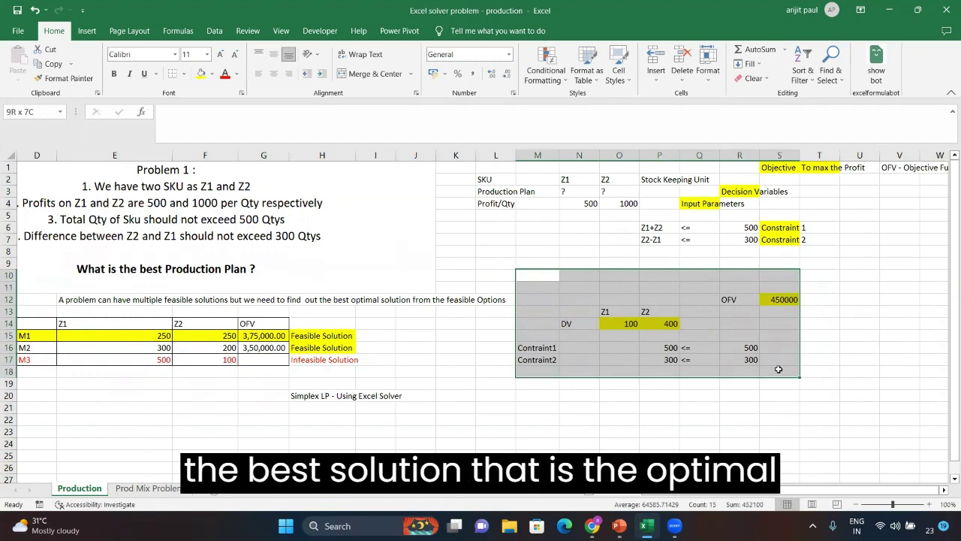
Step: Return to the Prod Mix Problem sheet and review its model block with the objective value, decision variables and constraints
left_click_drag(779, 369, 778, 369)
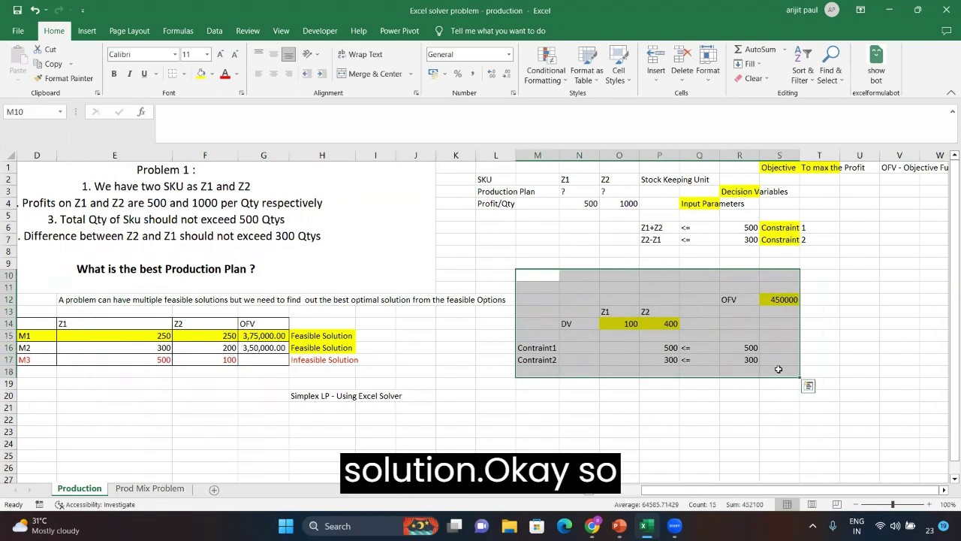
left_click(154, 488)
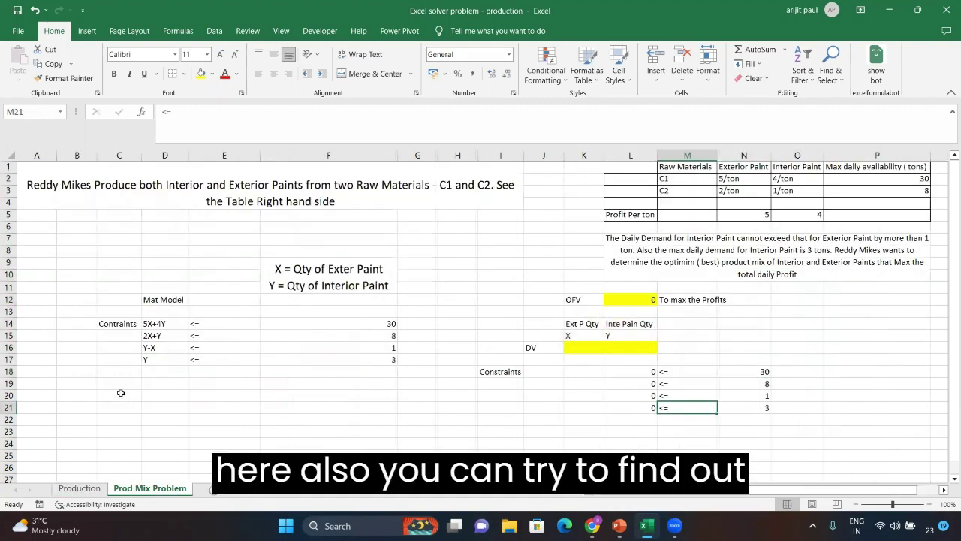
left_click_drag(120, 393, 263, 426)
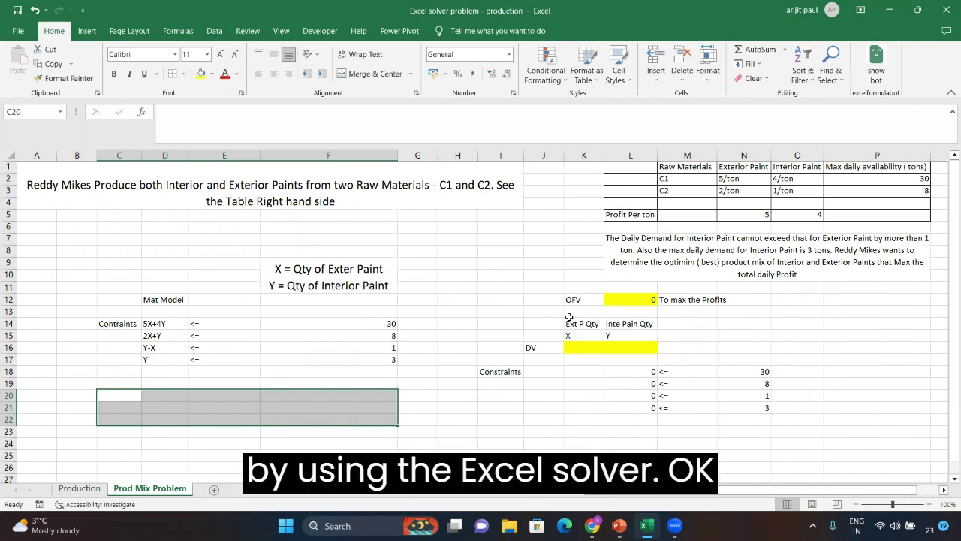
left_click(617, 313)
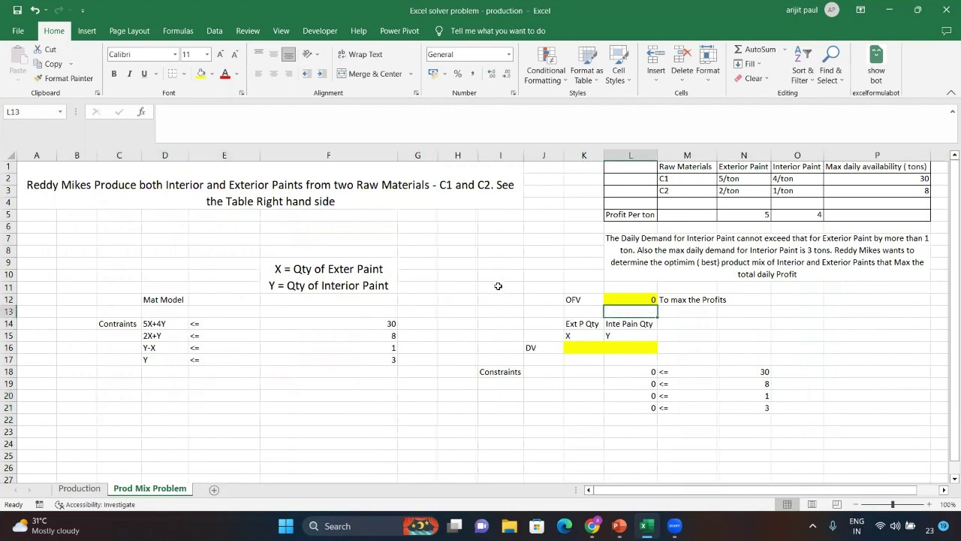
left_click_drag(498, 286, 761, 404)
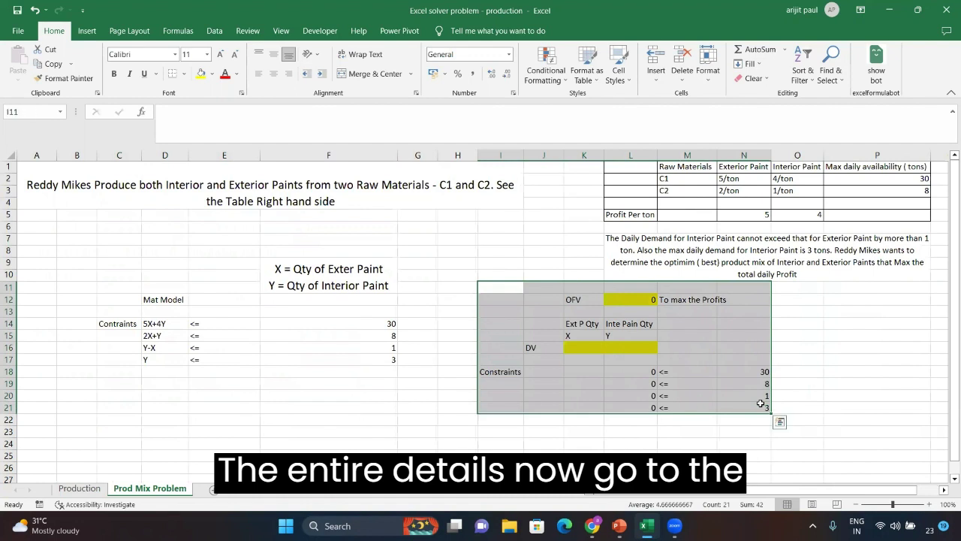
Step: Open Solver and reset all its leftover parameters, clearing the invalid objective and constraint references
left_click(216, 31)
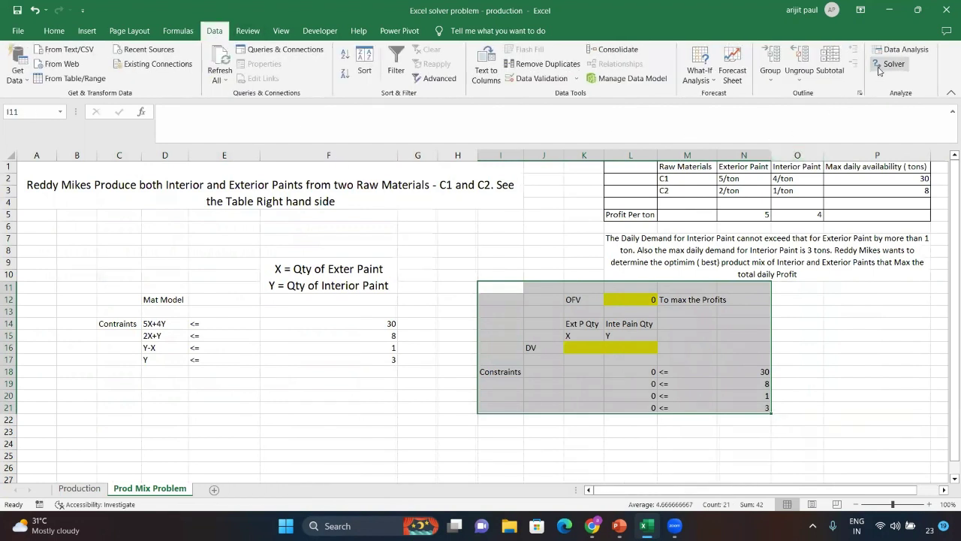
left_click(888, 65)
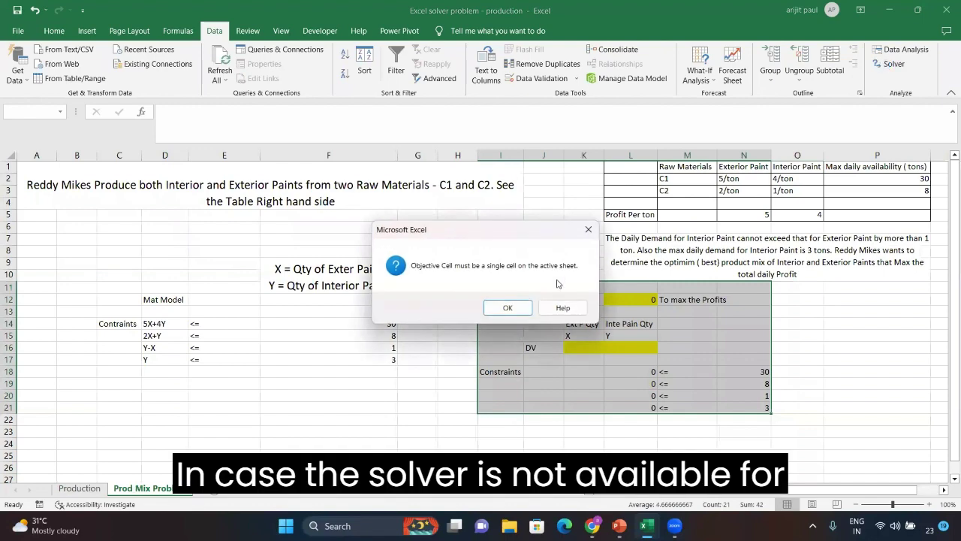
left_click(510, 308)
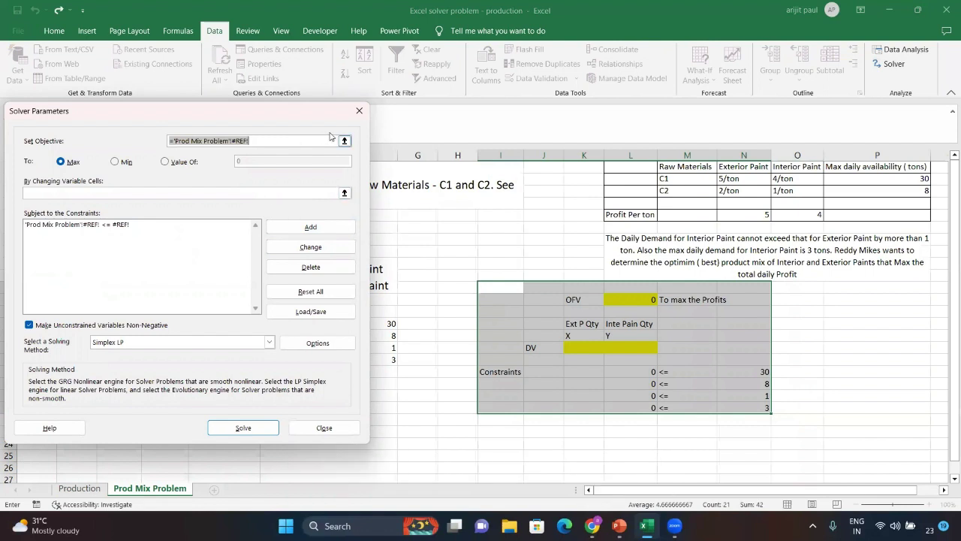
left_click(310, 268)
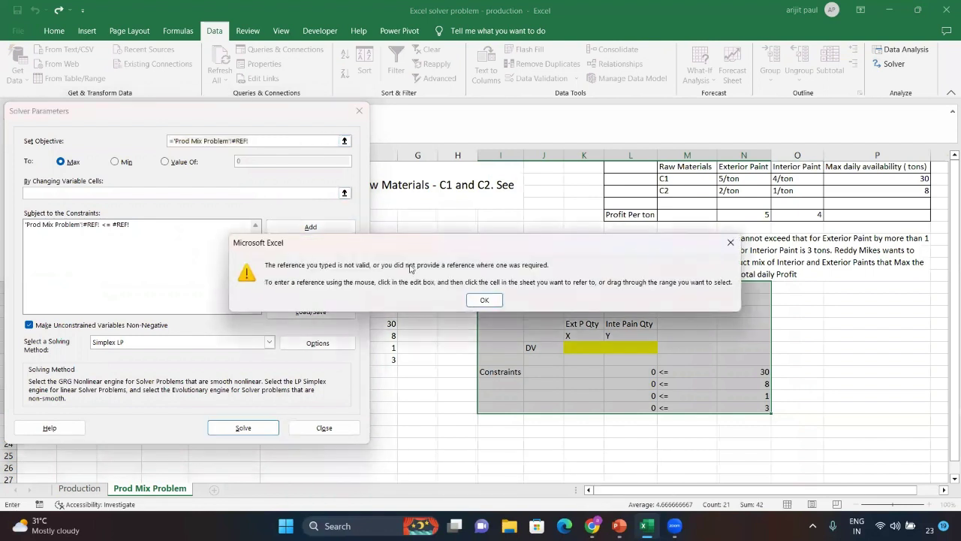
left_click(480, 299)
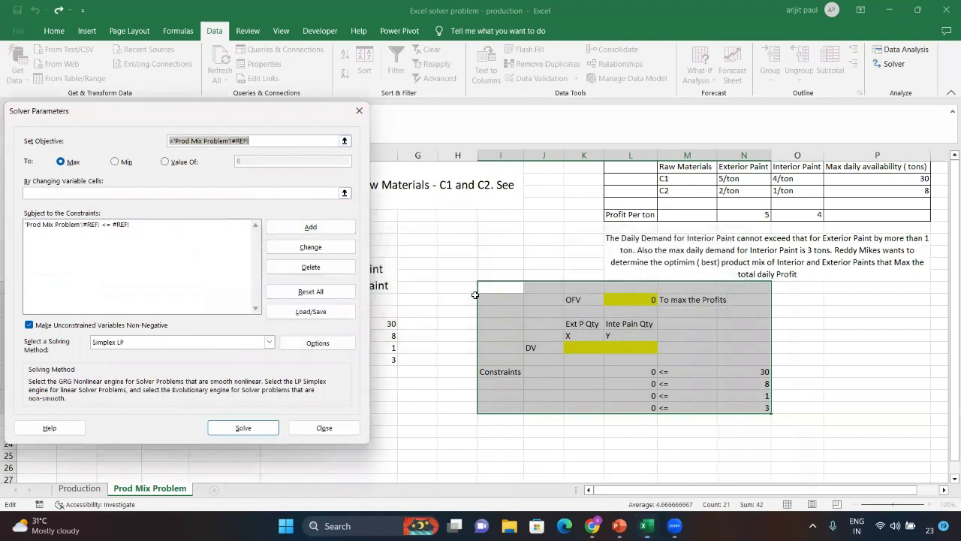
left_click(311, 292)
left_click(489, 307)
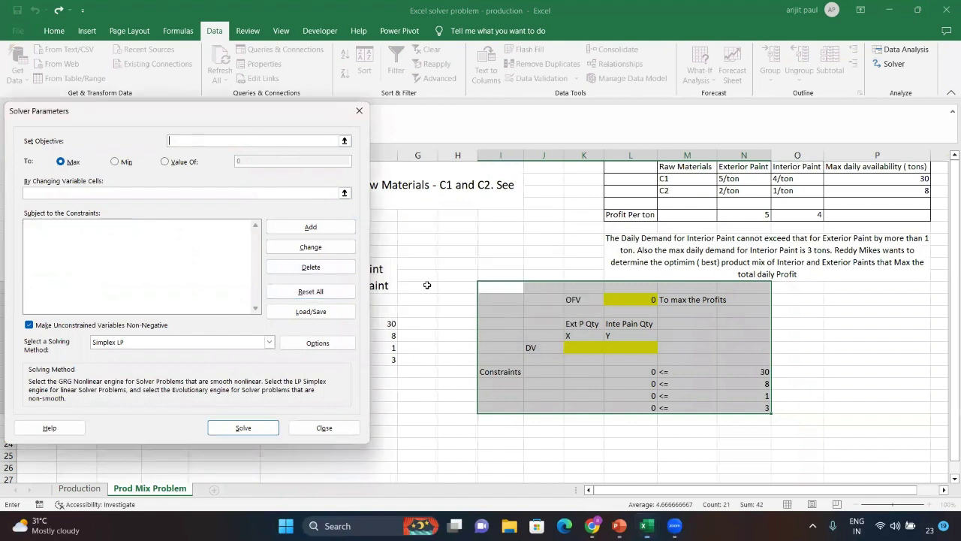
left_click(345, 142)
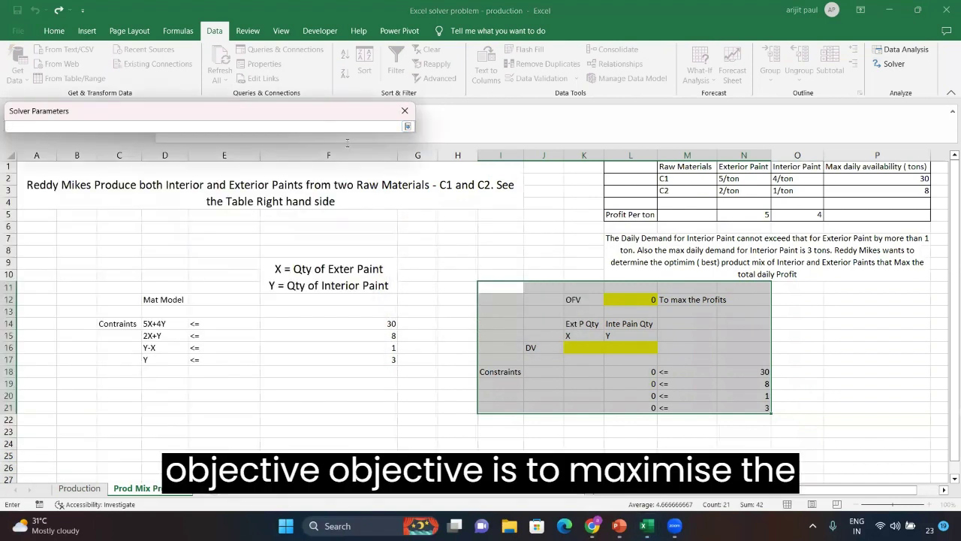
left_click(633, 298)
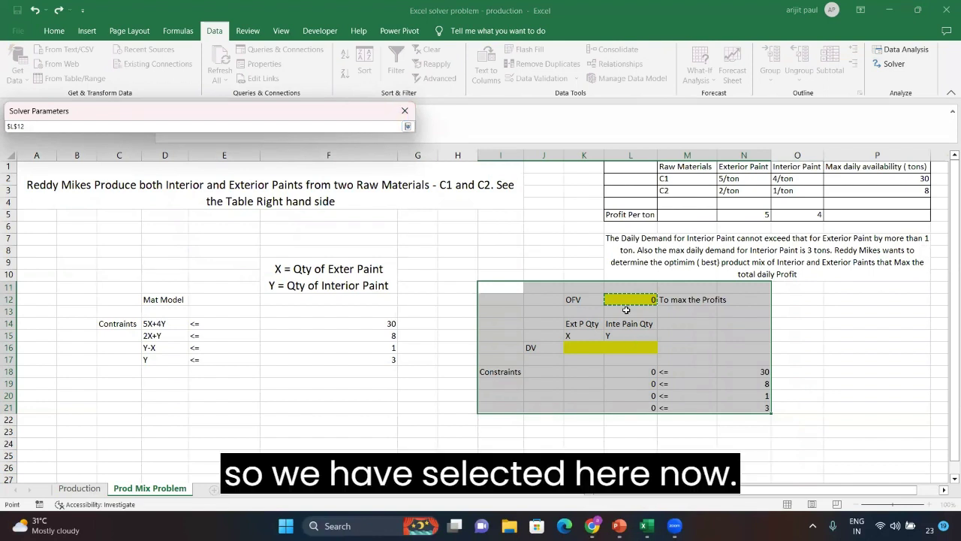
key("Return")
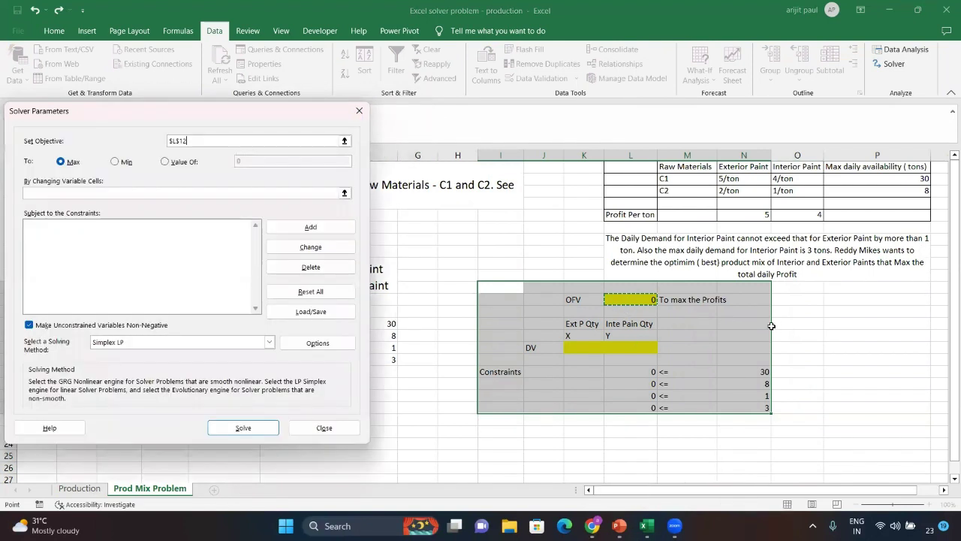
left_click(804, 316)
key("Escape")
left_click(559, 255)
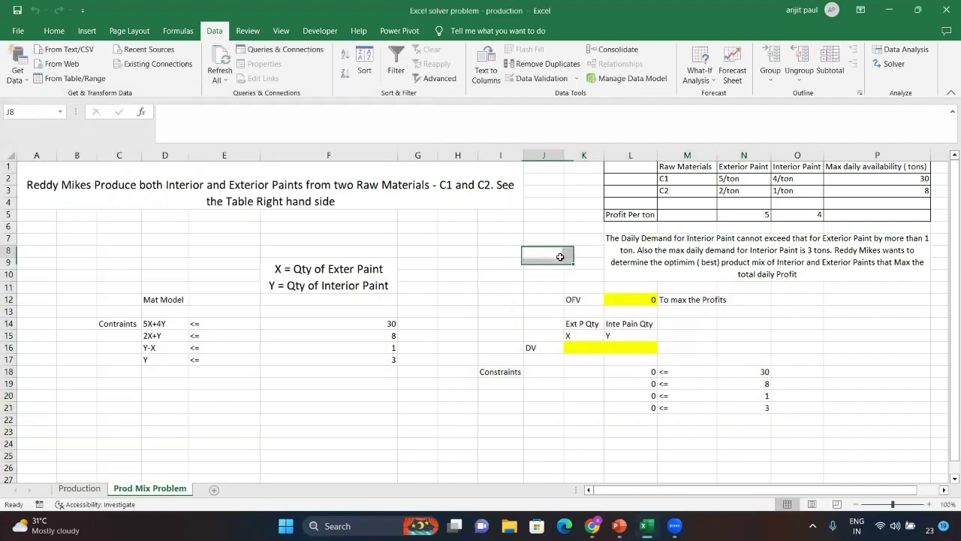
Step: Reopen Solver and set the objective to the profit cell L12
left_click(893, 66)
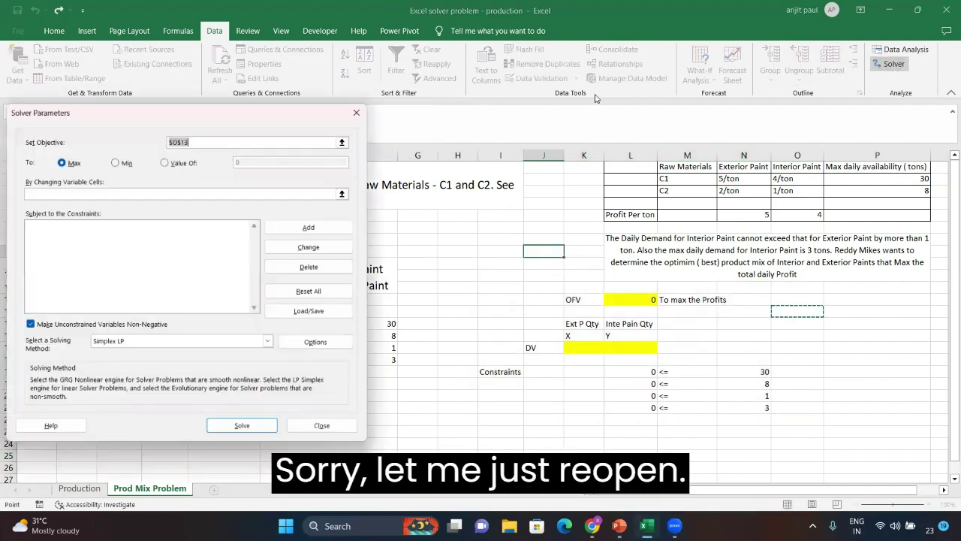
left_click(345, 141)
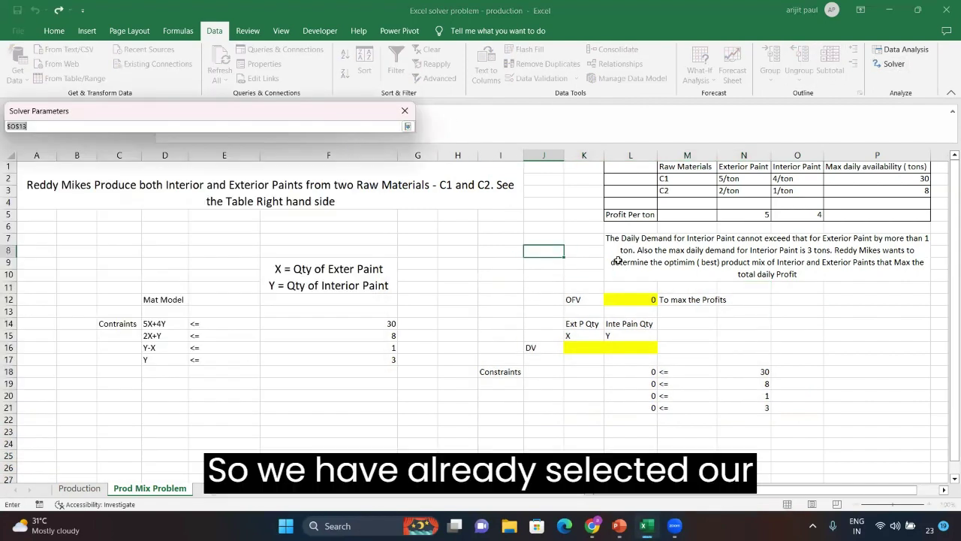
left_click(648, 300)
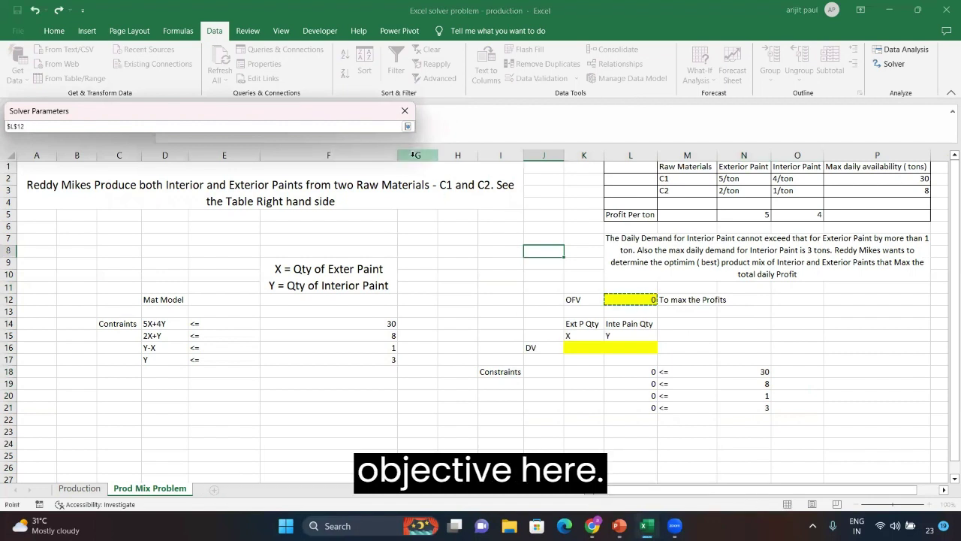
left_click(408, 126)
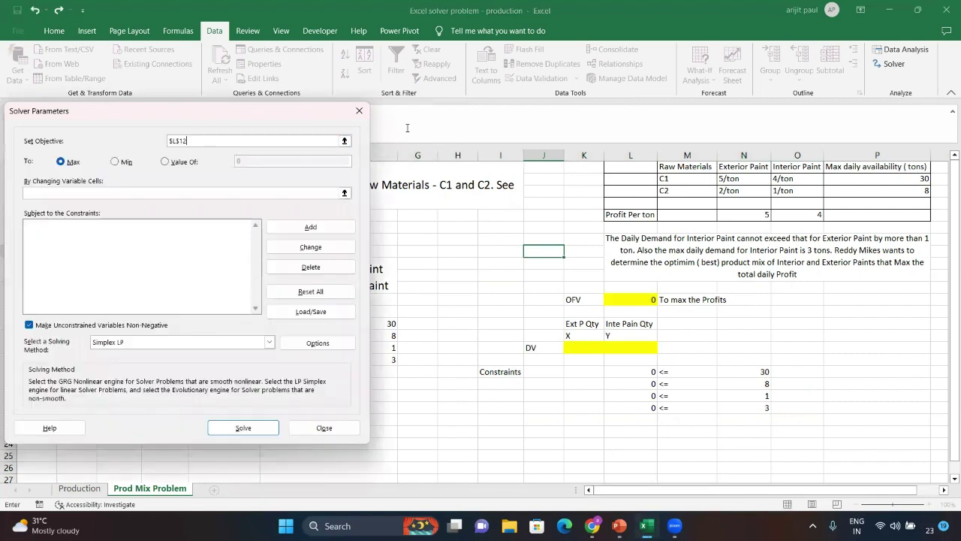
Step: Set Solver's changing variable cells to the paint quantities K16:L16 and start adding a constraint
left_click(229, 193)
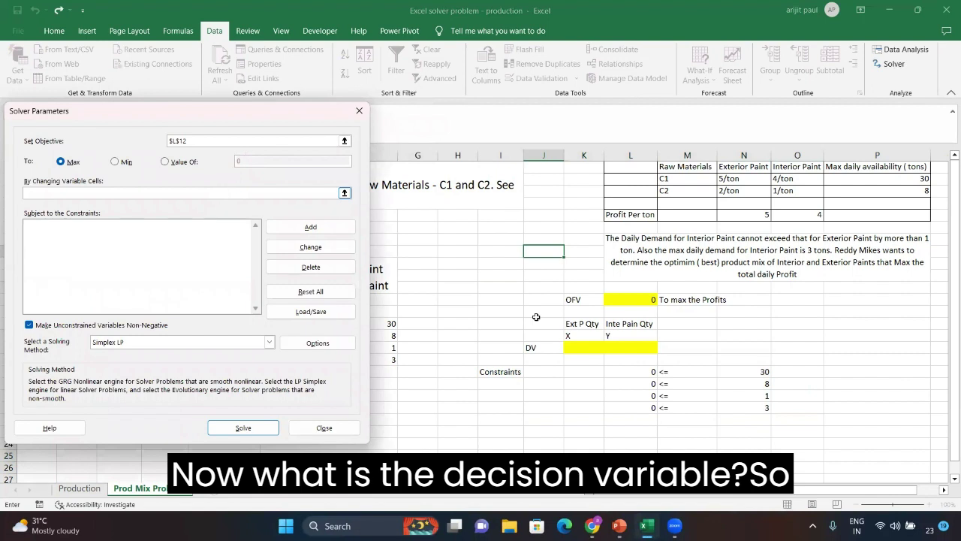
left_click_drag(570, 346, 619, 347)
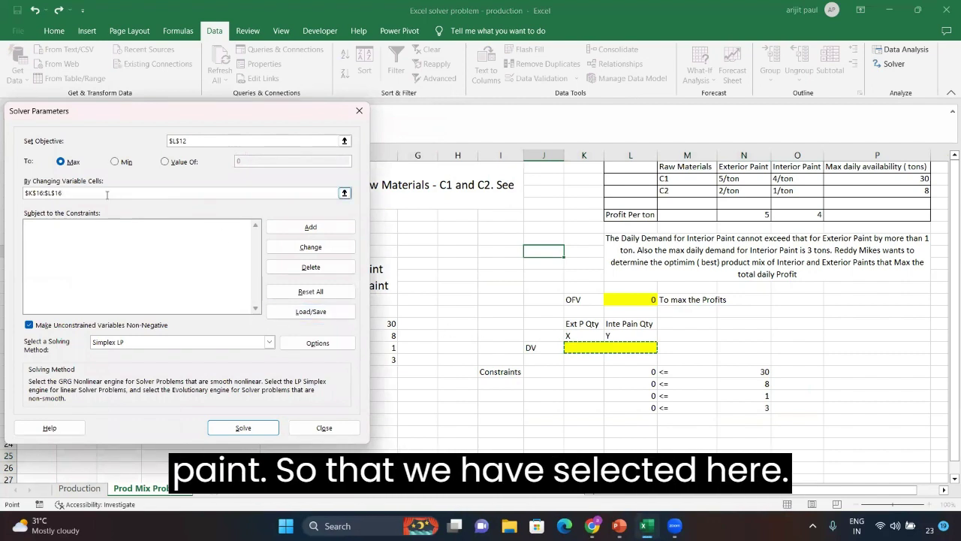
left_click(310, 226)
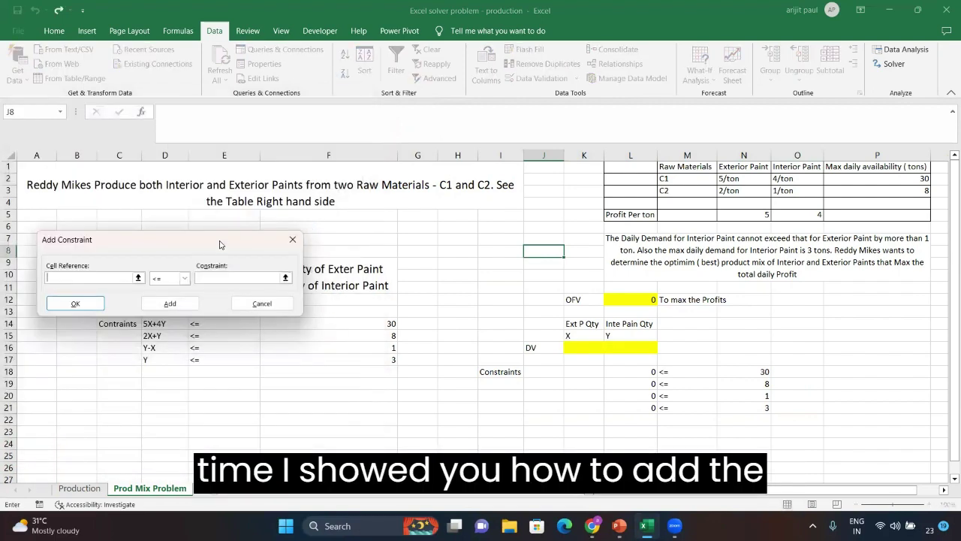
left_click_drag(230, 241, 379, 193)
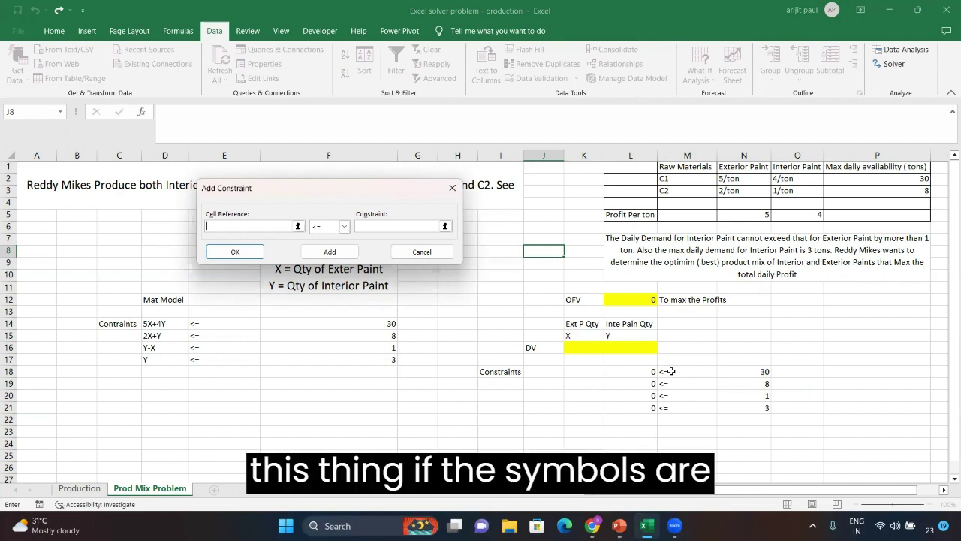
left_click_drag(671, 371, 673, 404)
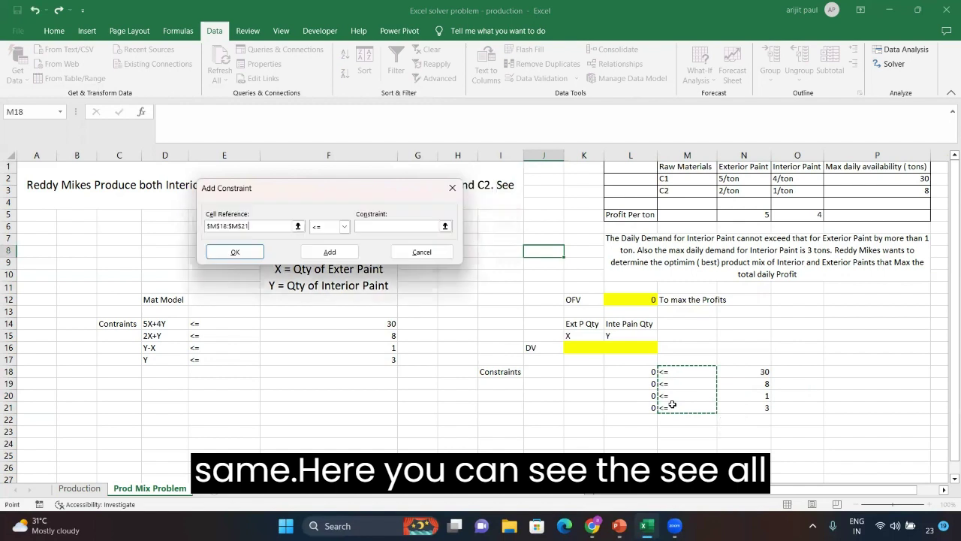
left_click_drag(671, 369, 675, 407)
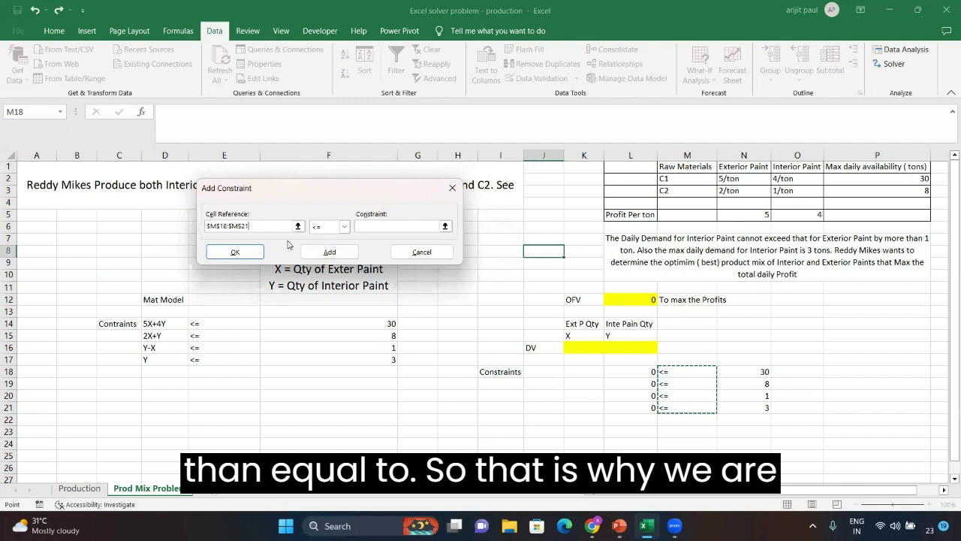
key("ctrl+a")
key("BackSpace")
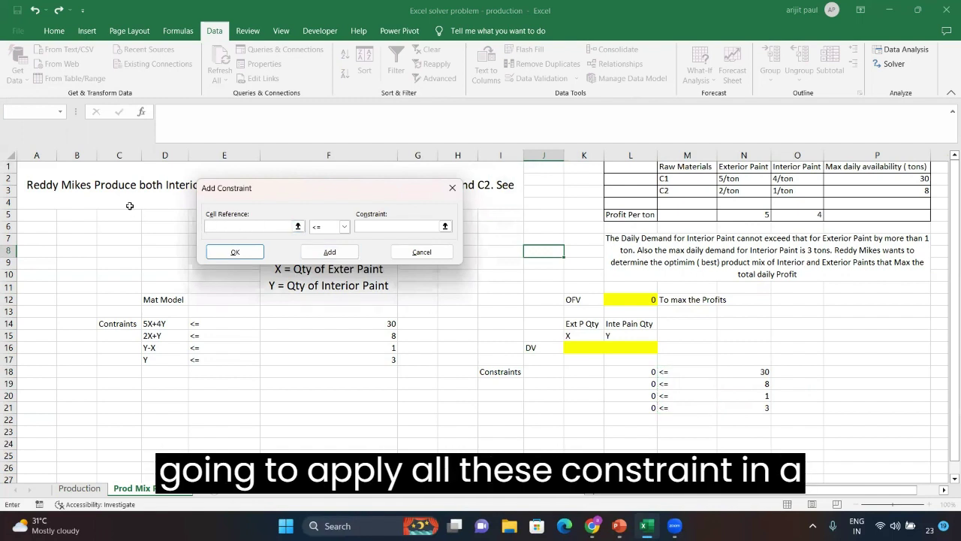
Step: Add one Solver constraint covering all four rows, L18:L21 <= N18:N21
left_click(634, 372)
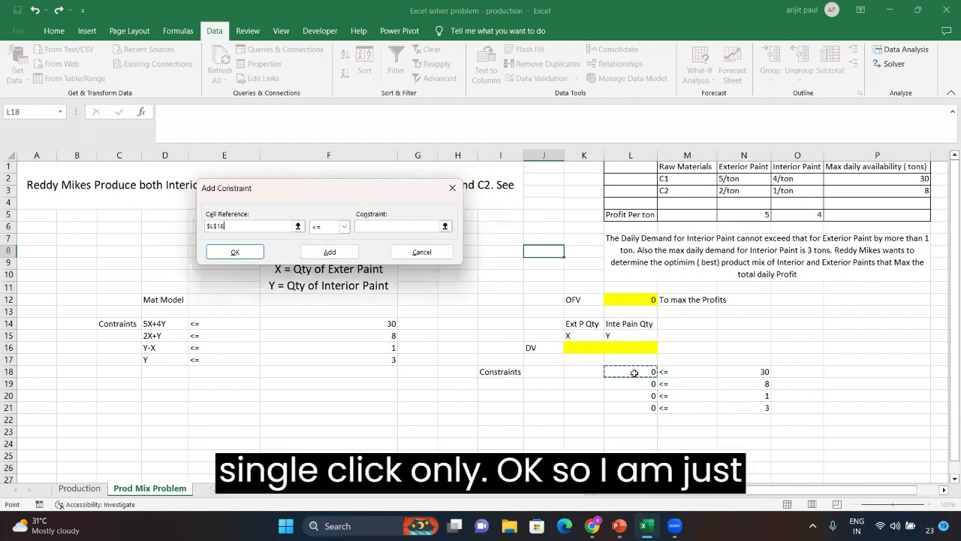
left_click_drag(634, 374, 636, 404)
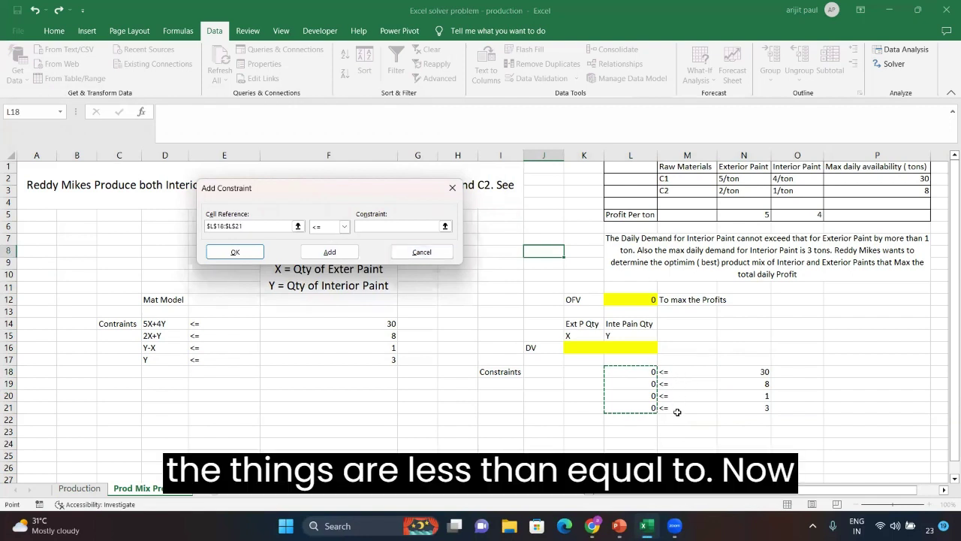
left_click(378, 226)
left_click(387, 224)
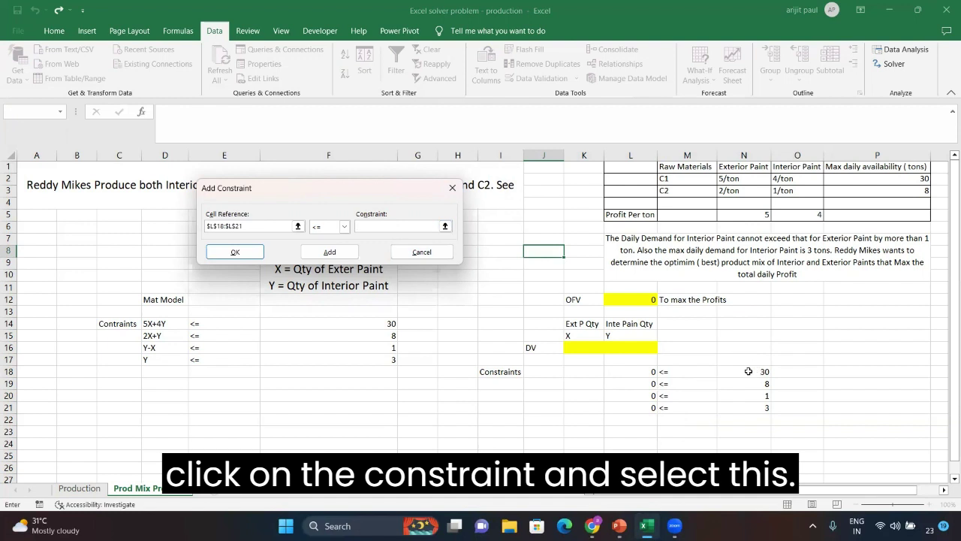
left_click_drag(750, 372, 750, 405)
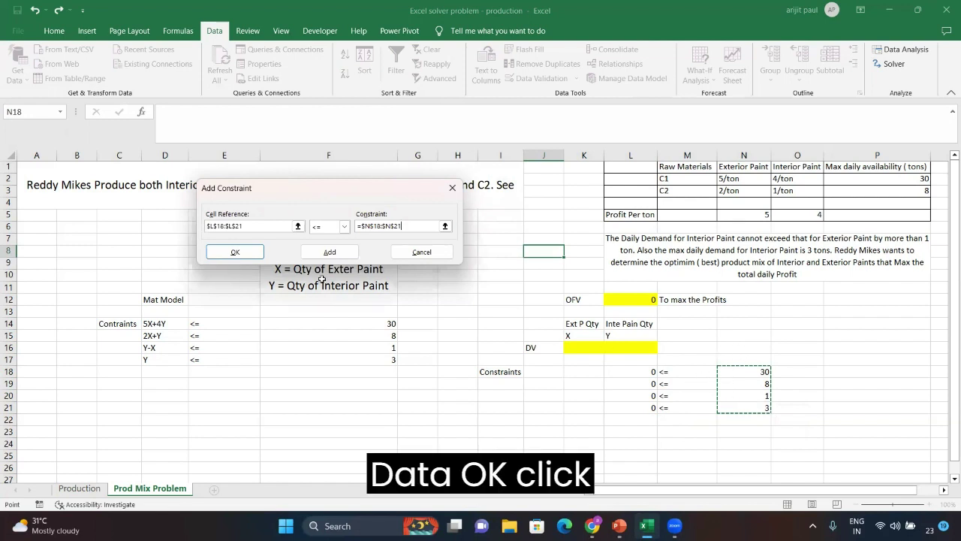
left_click(234, 254)
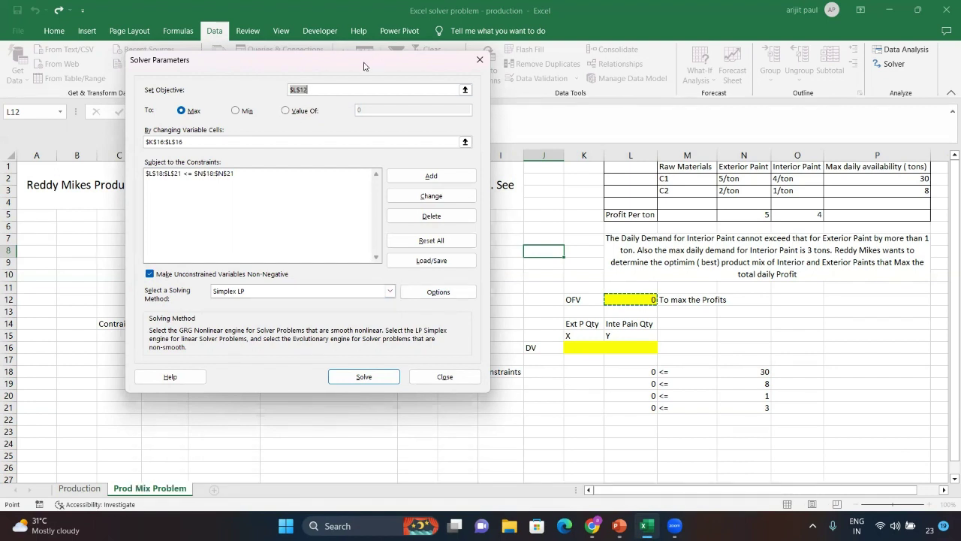
Step: Solve the paint product mix model with Solver and keep the Solver solution in the sheet
left_click_drag(367, 65, 646, 93)
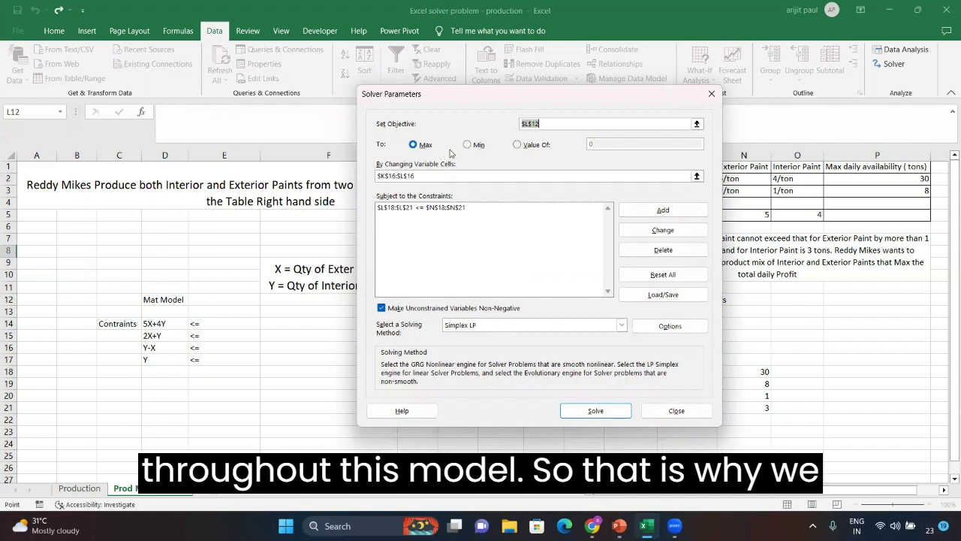
left_click_drag(469, 99, 232, 93)
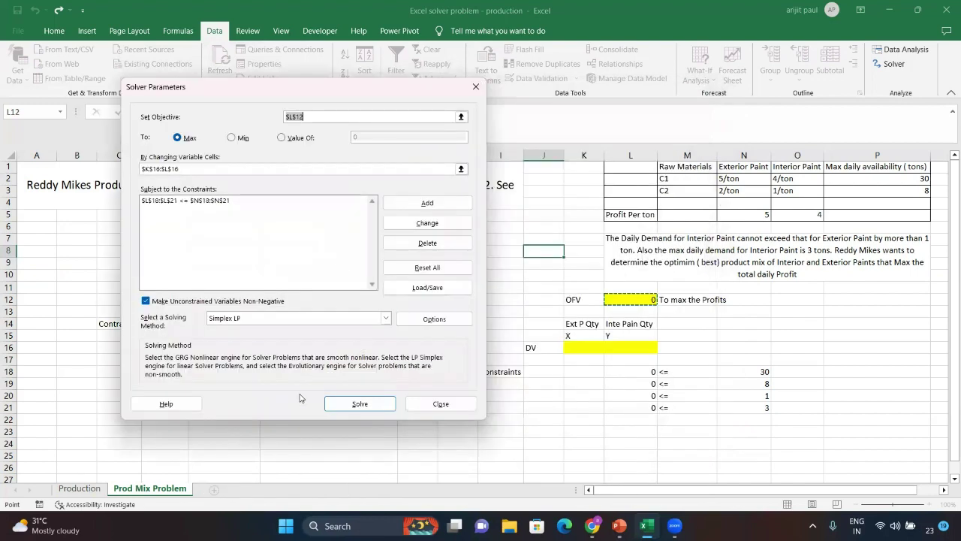
left_click(360, 406)
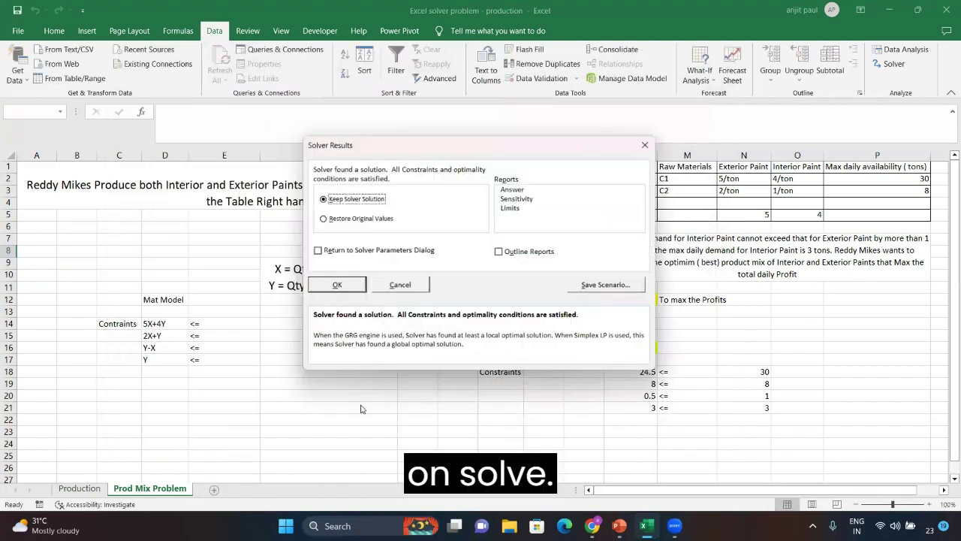
left_click(336, 286)
left_click(690, 360)
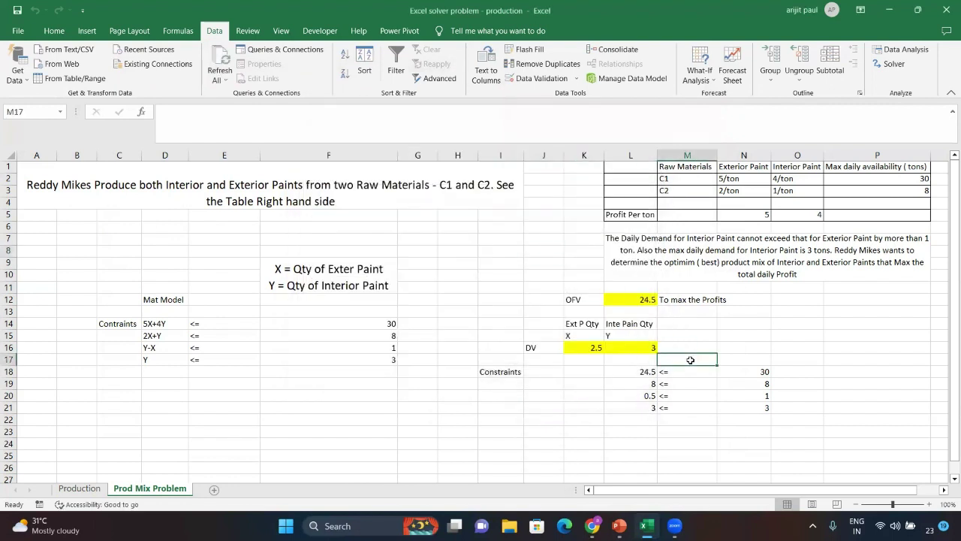
Step: Review the solved model's profit in L12, the paint quantities in K16:L16 and the surrounding solution block
left_click_drag(579, 298, 621, 299)
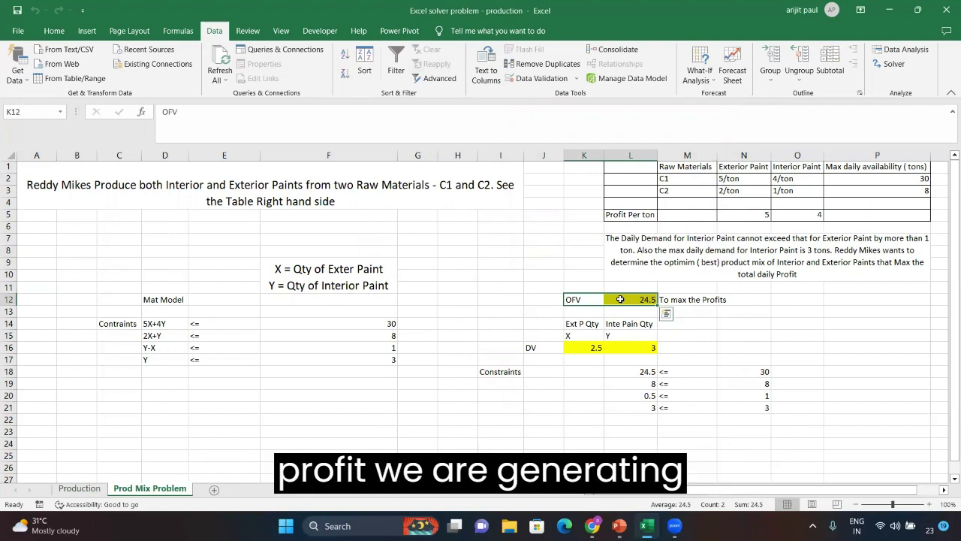
left_click(620, 299)
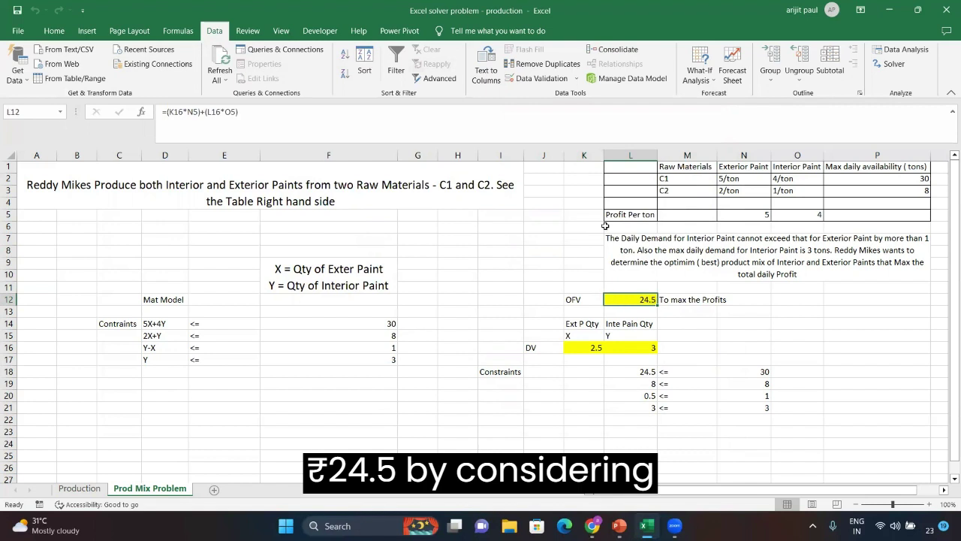
left_click_drag(540, 172, 643, 364)
left_click(578, 378)
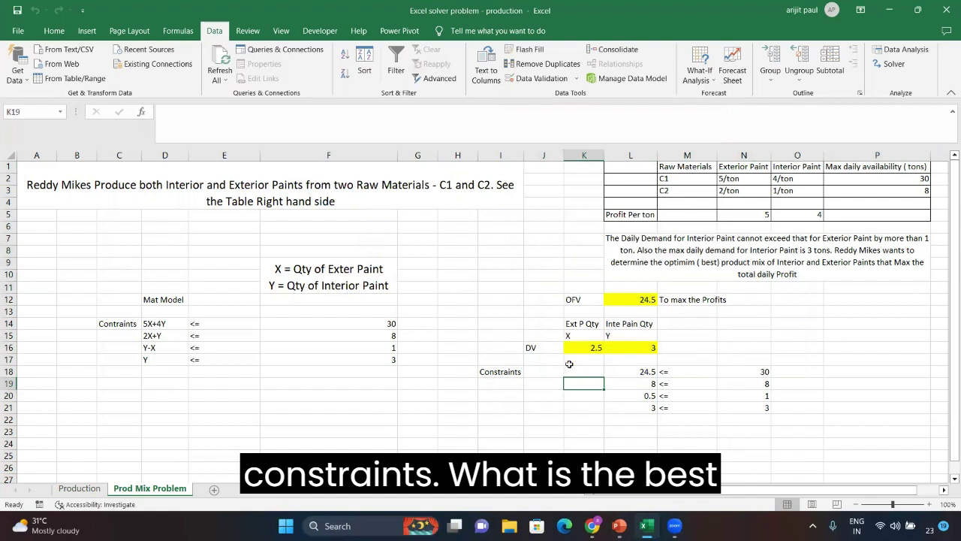
left_click_drag(575, 347, 626, 347)
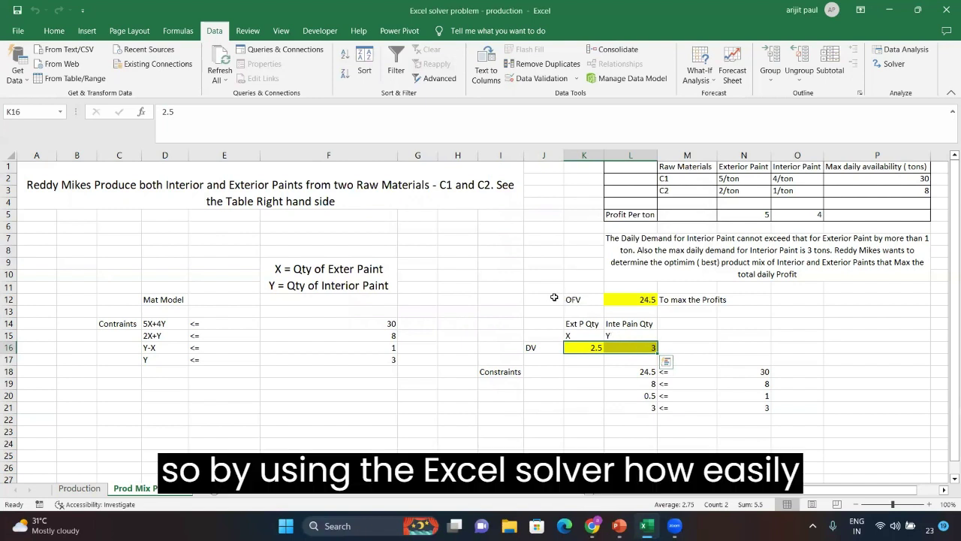
left_click_drag(495, 286, 742, 405)
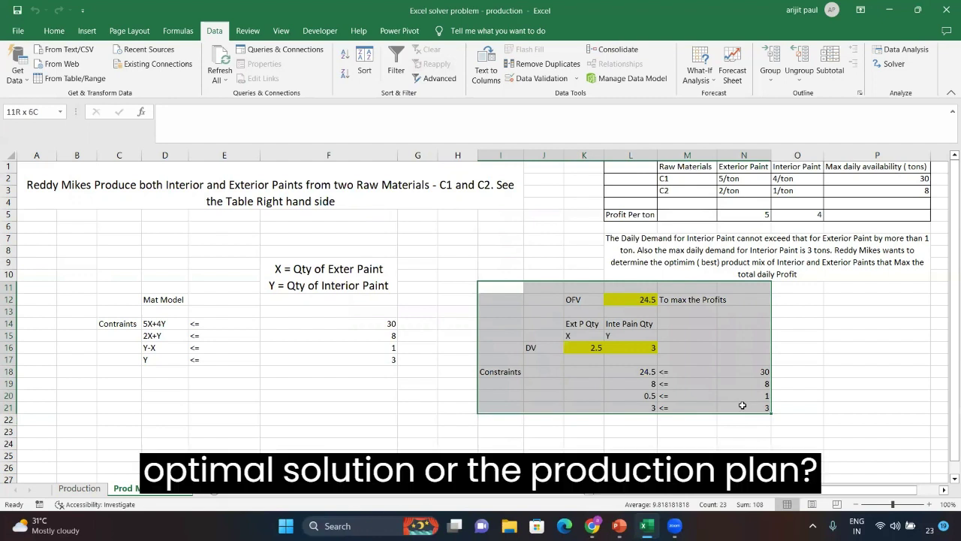
left_click_drag(742, 405, 742, 405)
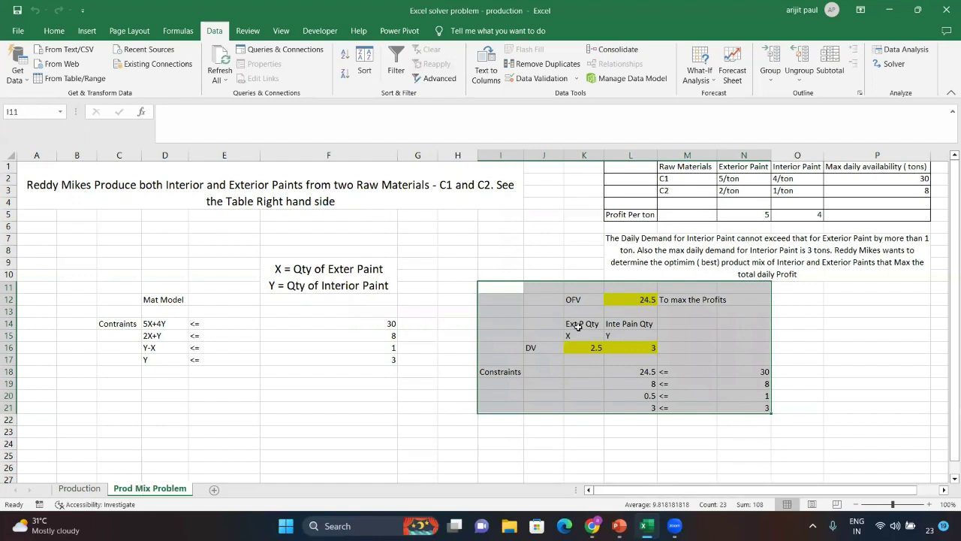
left_click_drag(503, 291, 731, 409)
left_click(714, 394)
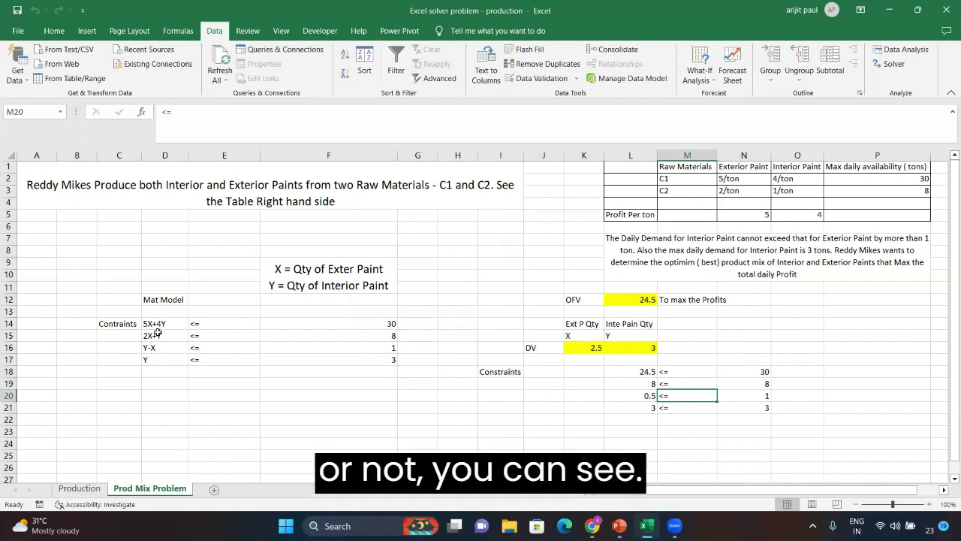
Step: Check each constraint in rows 18 to 21 against its limit, and review the optimal paint quantities in K16:L16
left_click(739, 324)
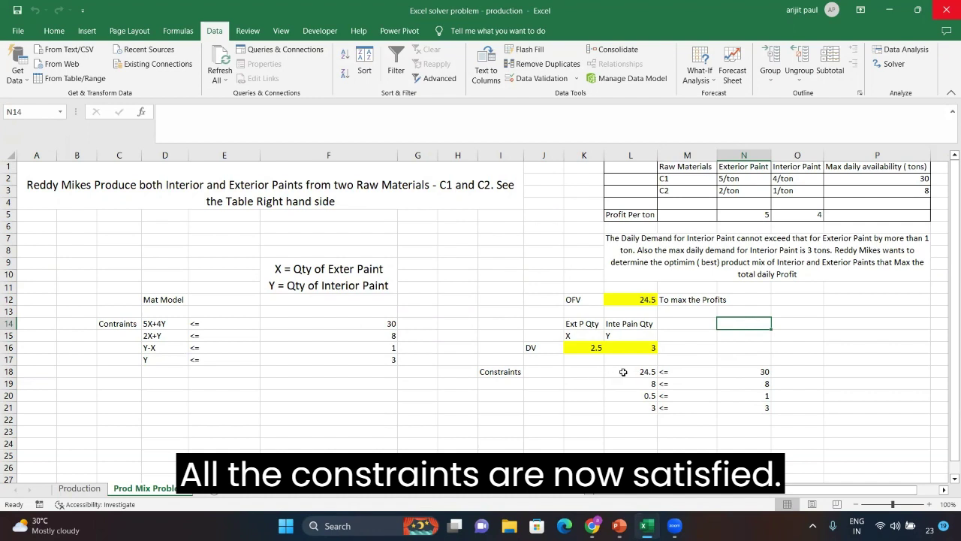
left_click_drag(625, 372, 756, 412)
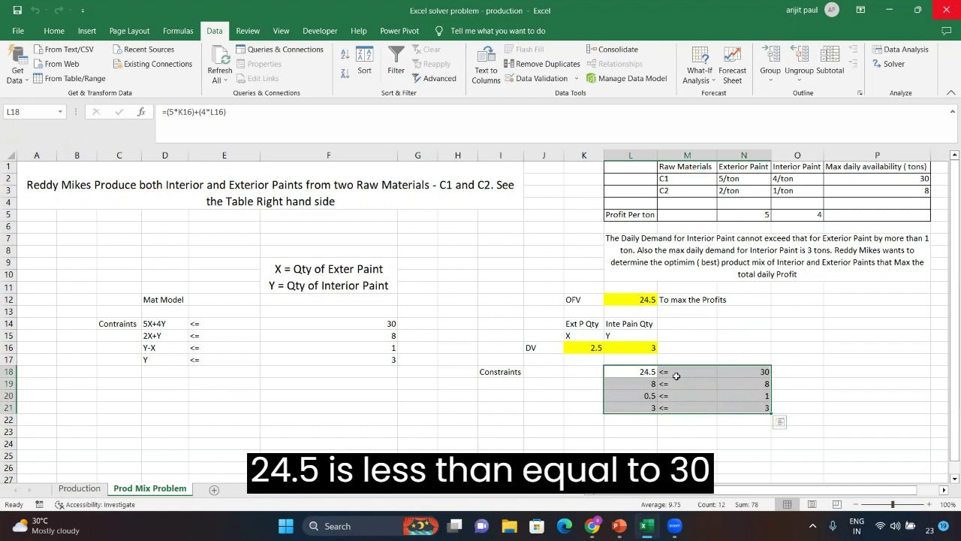
left_click_drag(646, 373, 747, 373)
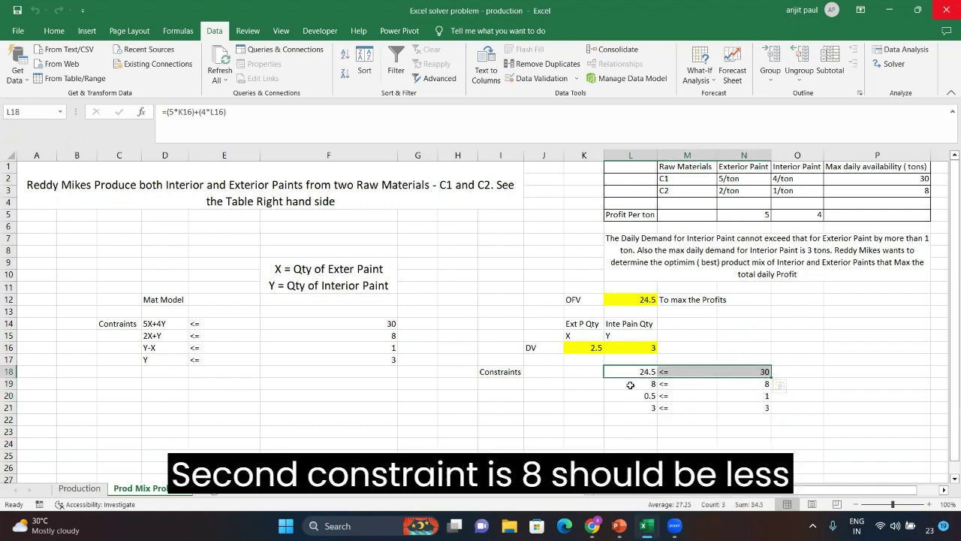
left_click_drag(631, 384, 758, 385)
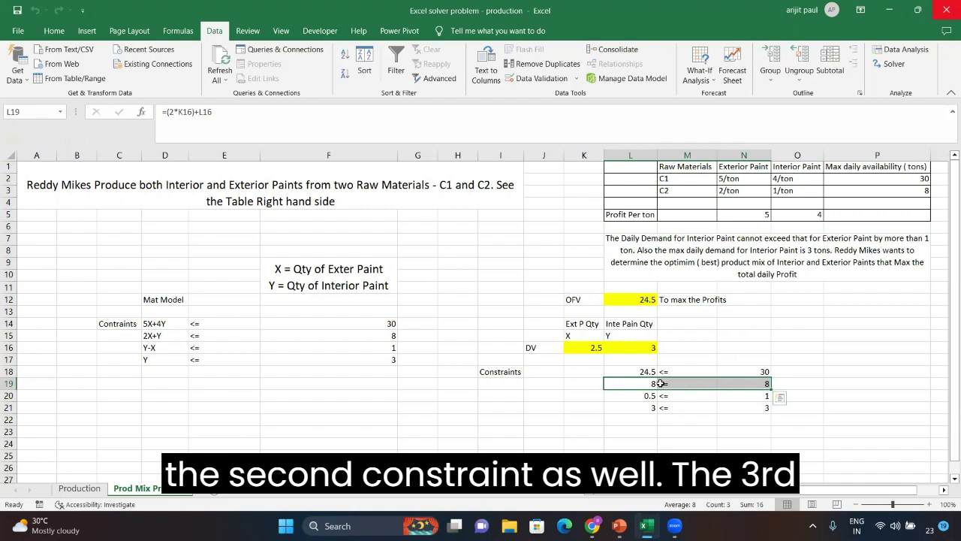
left_click_drag(637, 396, 751, 400)
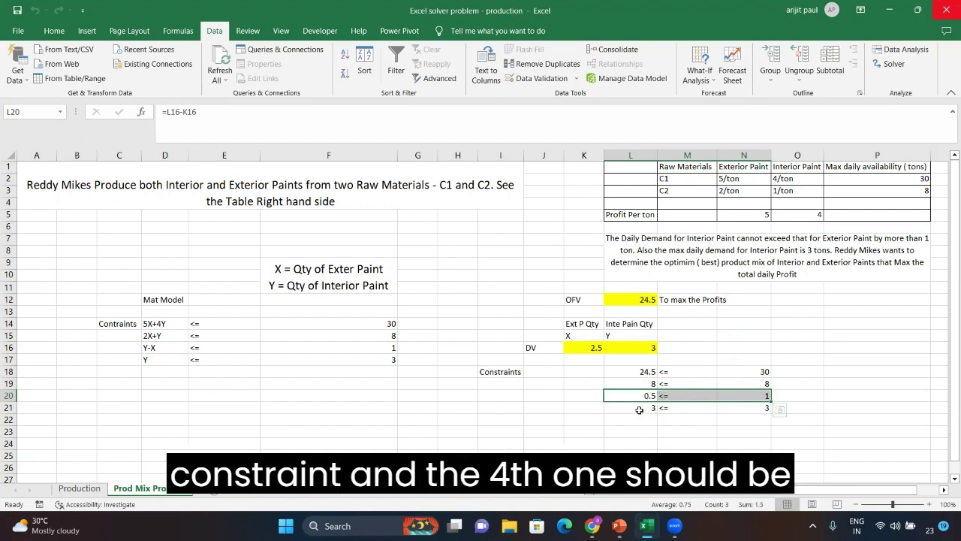
left_click_drag(645, 408, 757, 408)
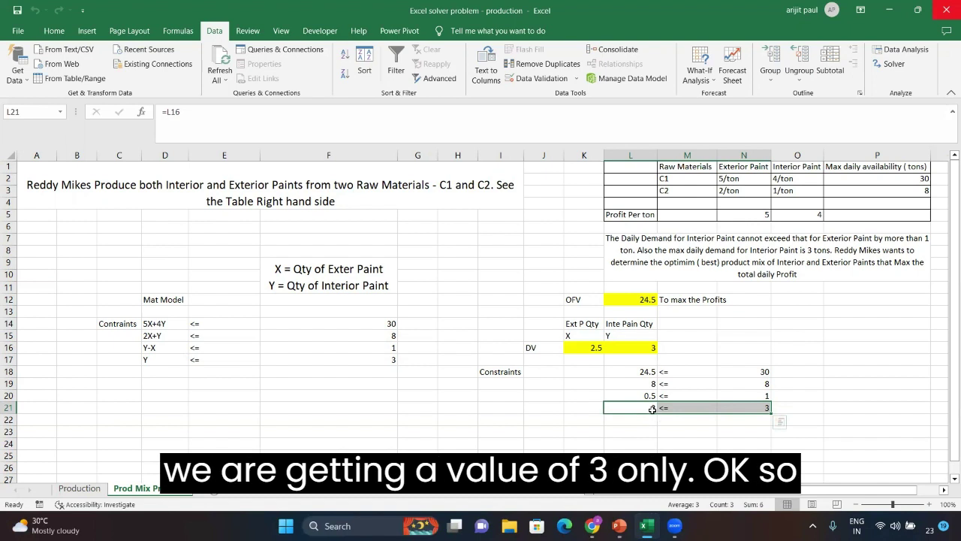
left_click(631, 371)
left_click_drag(636, 383, 743, 407)
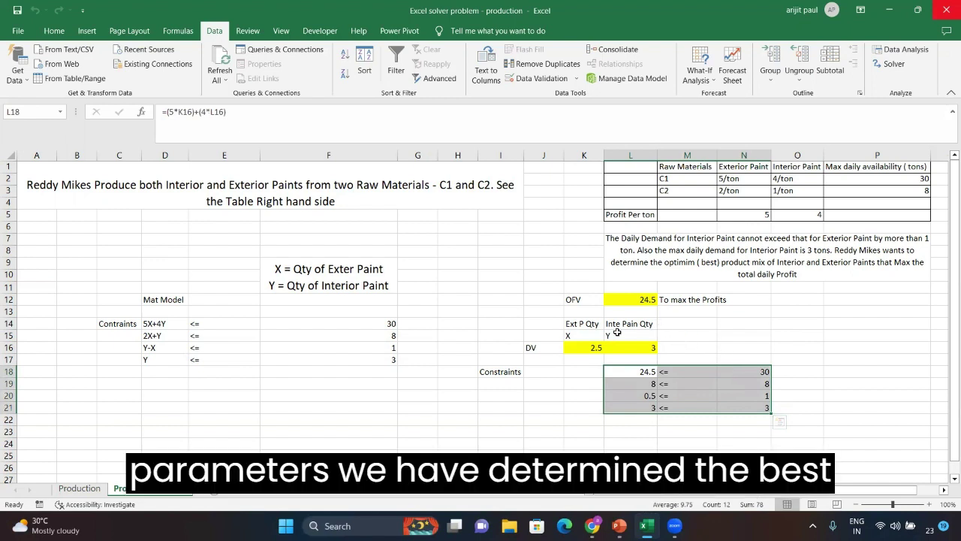
left_click_drag(578, 346, 622, 347)
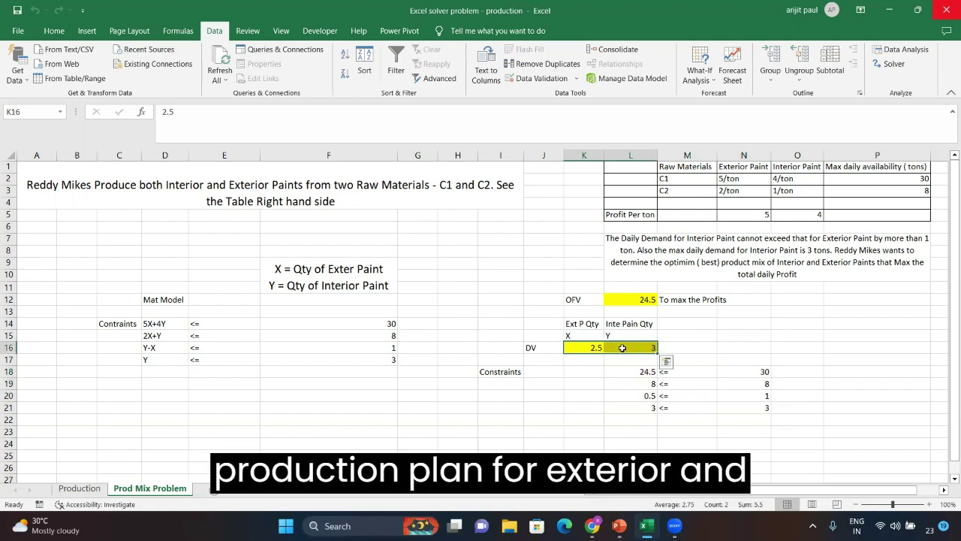